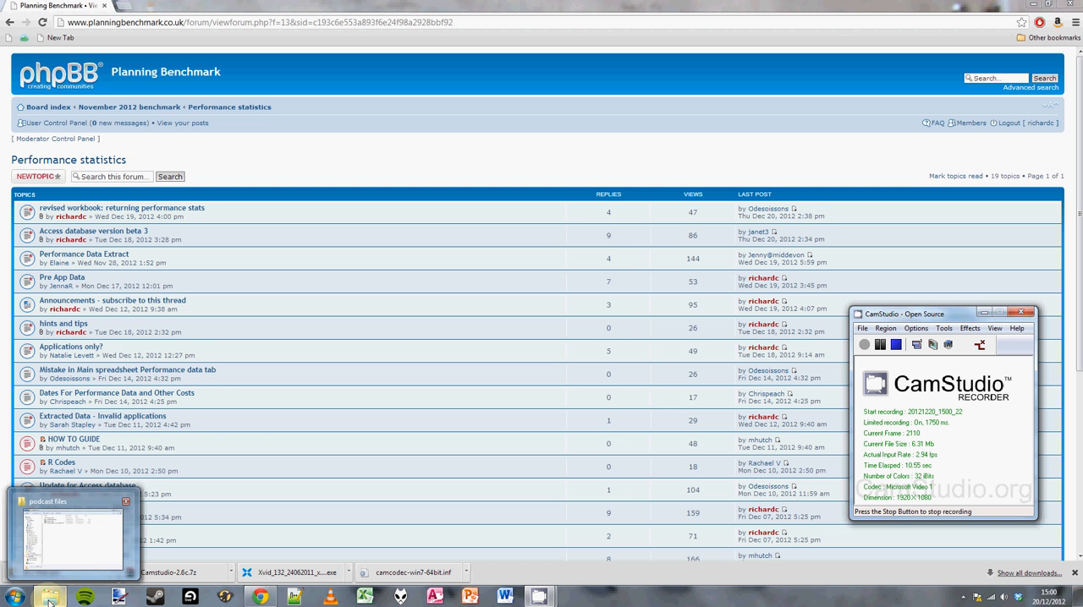
Open the Performance Data How To Guide Nov 2012 workbook from the podcast files folder, widening the folder's Name column.
{"action": "left_click", "coordinate": [76, 540]}
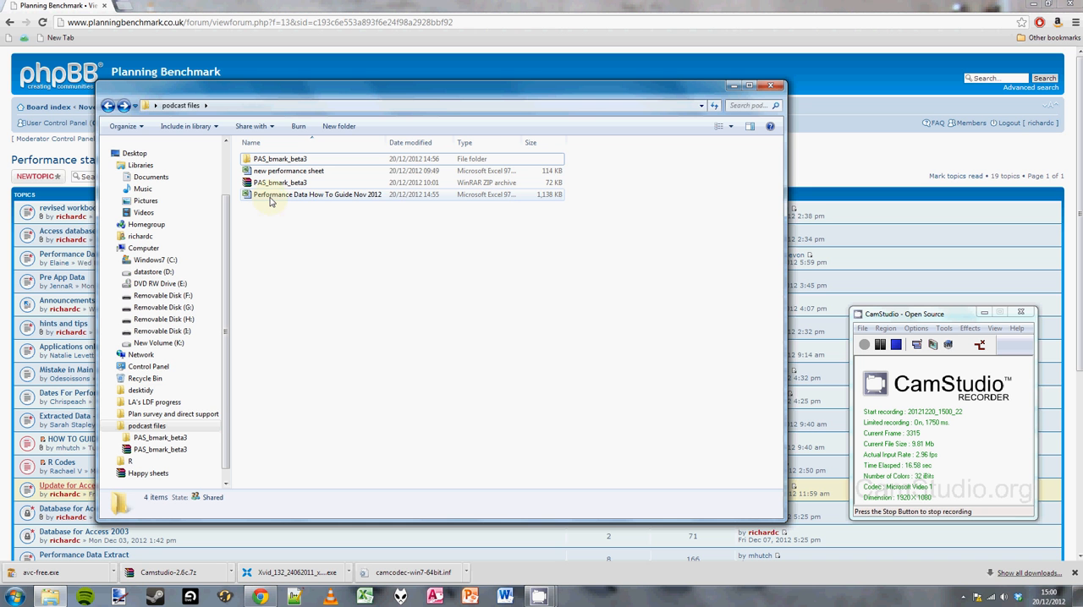
{"action": "left_click_drag", "start_coordinate": [387, 142], "coordinate": [471, 142]}
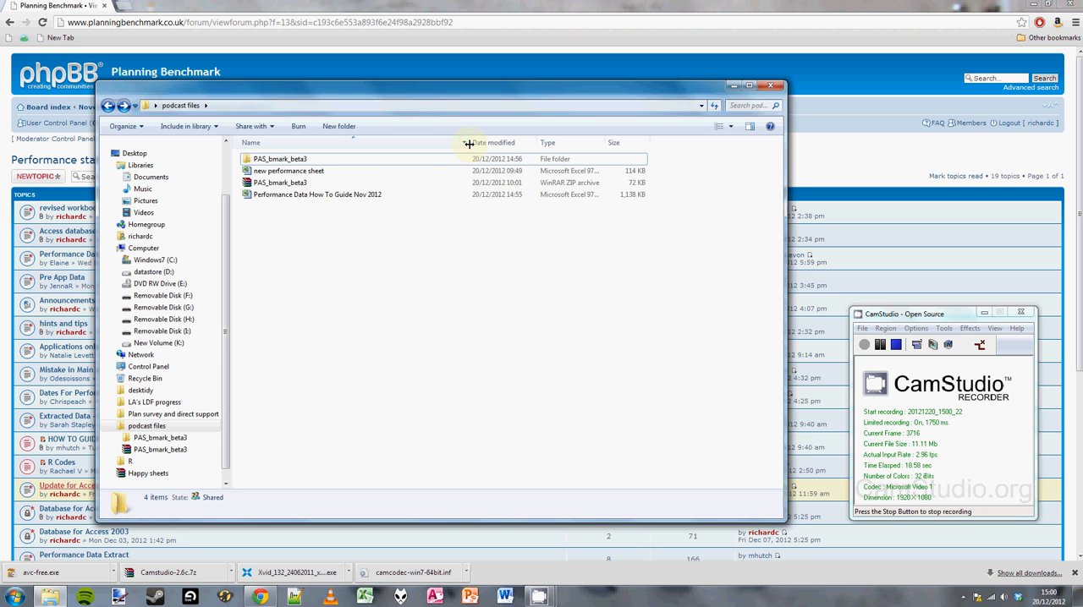
{"action": "left_click", "coordinate": [310, 200]}
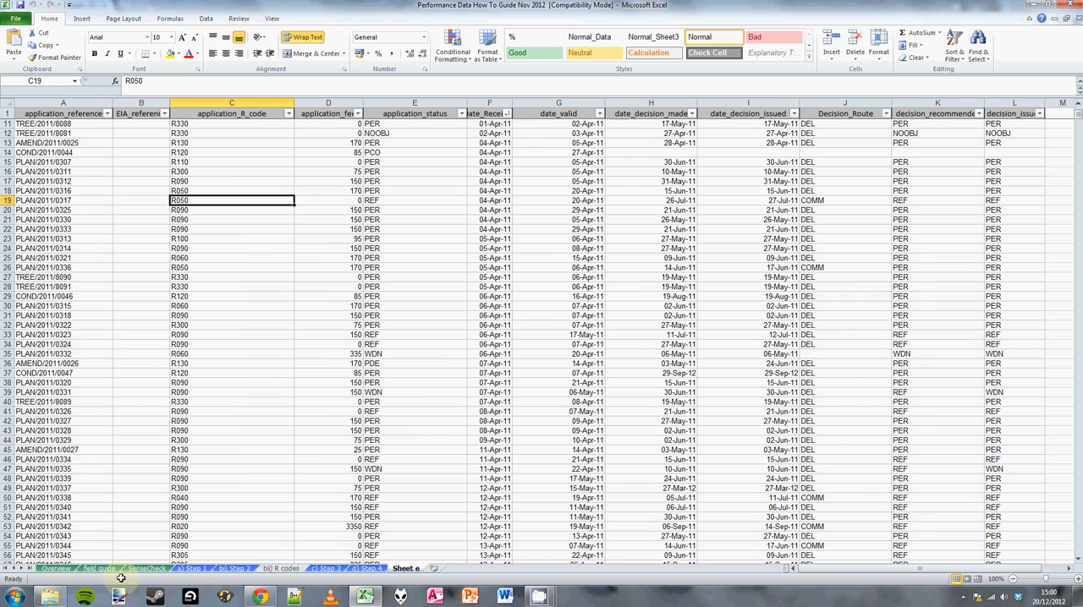
Review the field guide sheet and the column headings and application records on Sheet e, and close the workbook.
{"action": "left_click", "coordinate": [99, 569]}
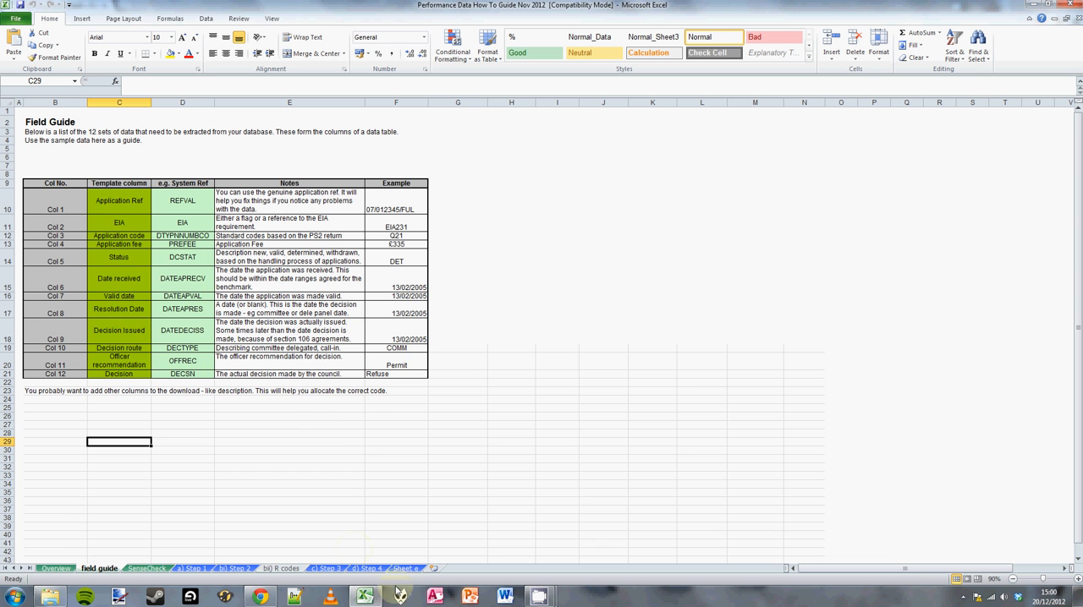
{"action": "left_click", "coordinate": [407, 570]}
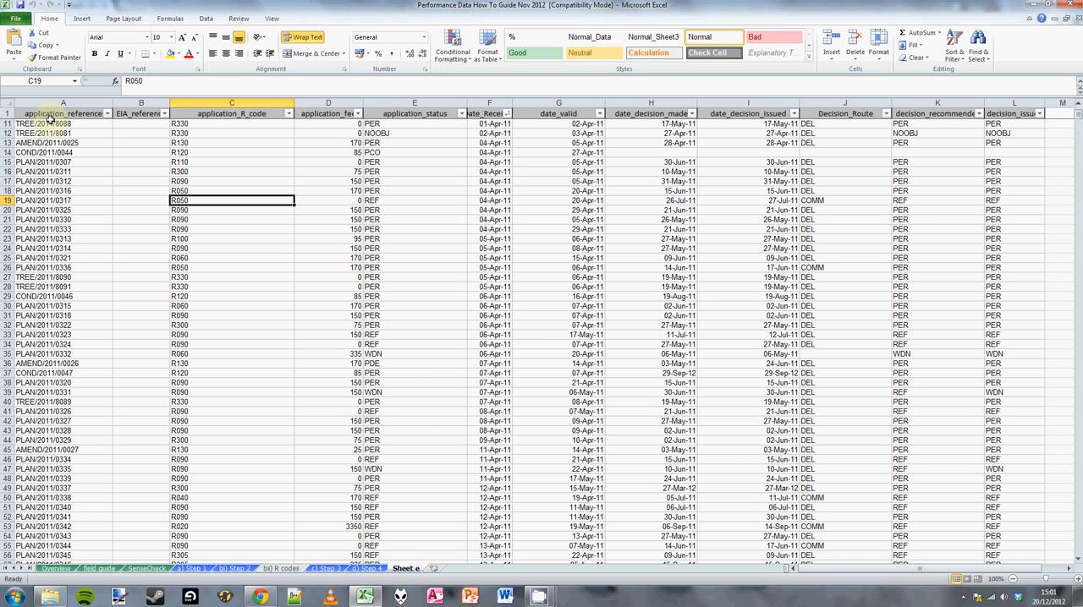
{"action": "left_click_drag", "start_coordinate": [51, 115], "coordinate": [682, 109]}
{"action": "scroll", "coordinate": [38, 241], "scroll_direction": "down", "scroll_amount": 8}
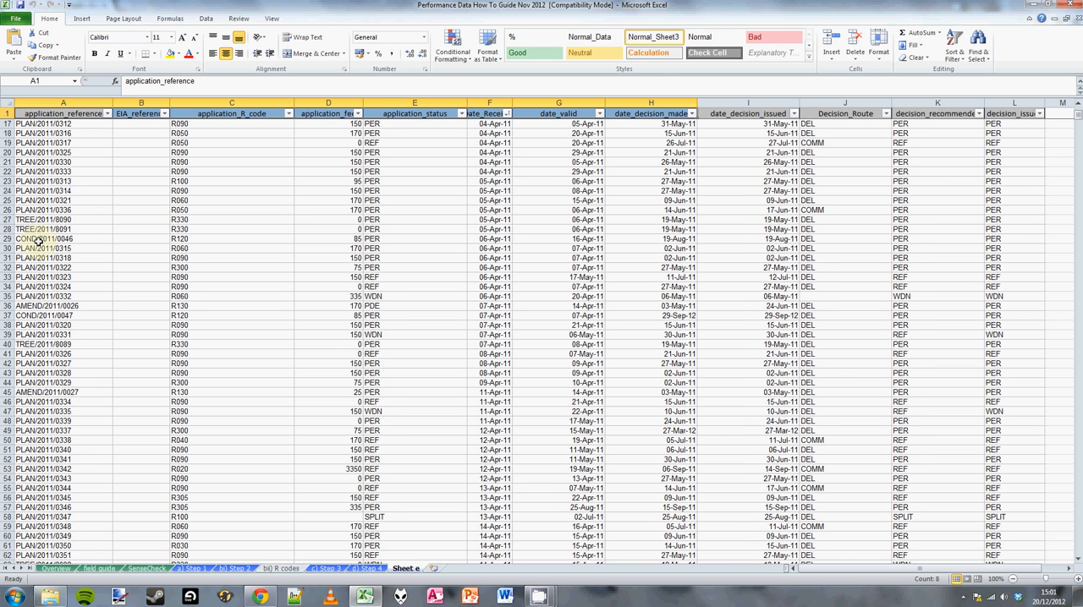
{"action": "scroll", "coordinate": [38, 241], "scroll_direction": "up", "scroll_amount": 8}
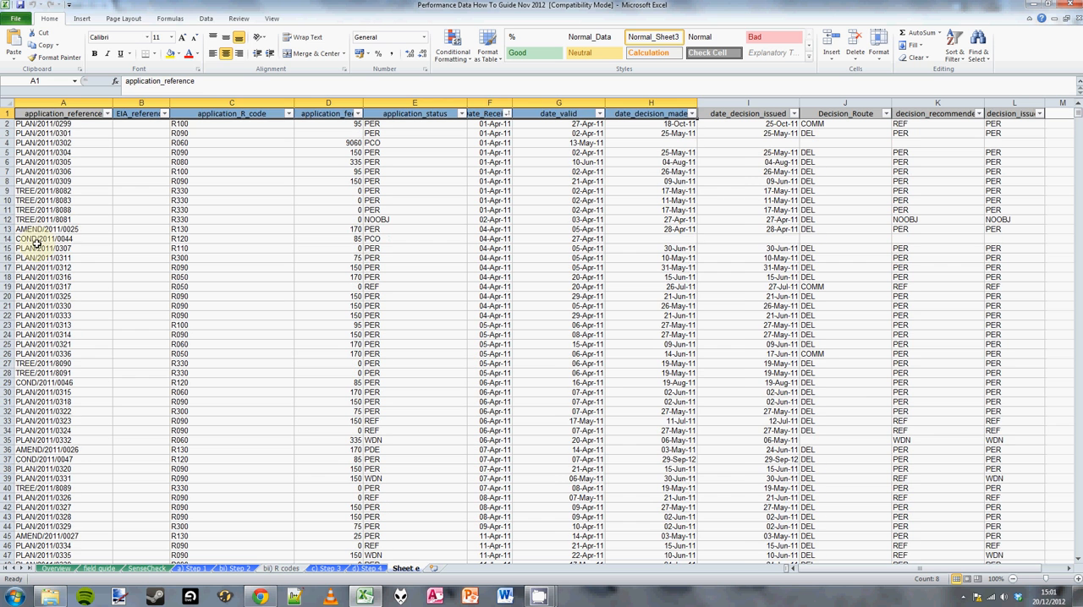
{"action": "left_click", "coordinate": [36, 239]}
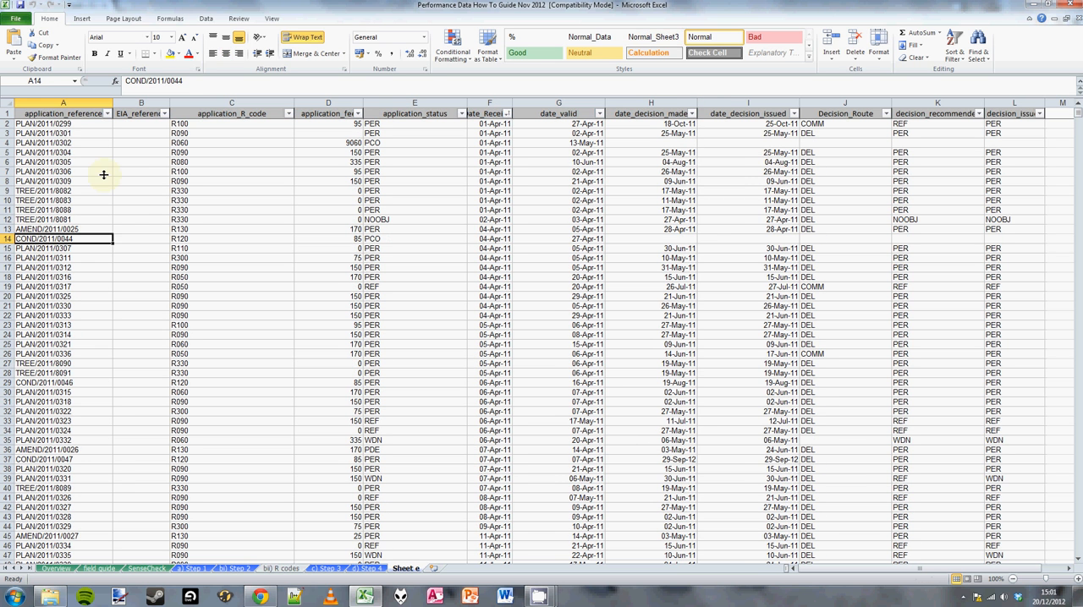
{"action": "left_click", "coordinate": [1078, 10]}
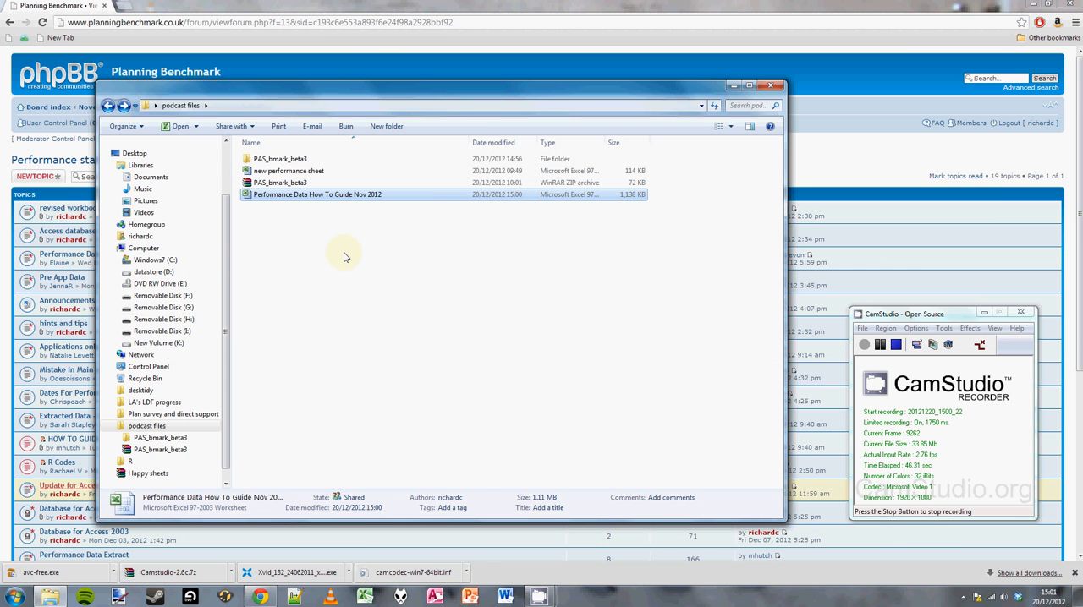
Open the new performance sheet workbook, examine cell A1 of the Report 1 sheet where data gets pasted, and close it.
{"action": "left_click", "coordinate": [288, 172]}
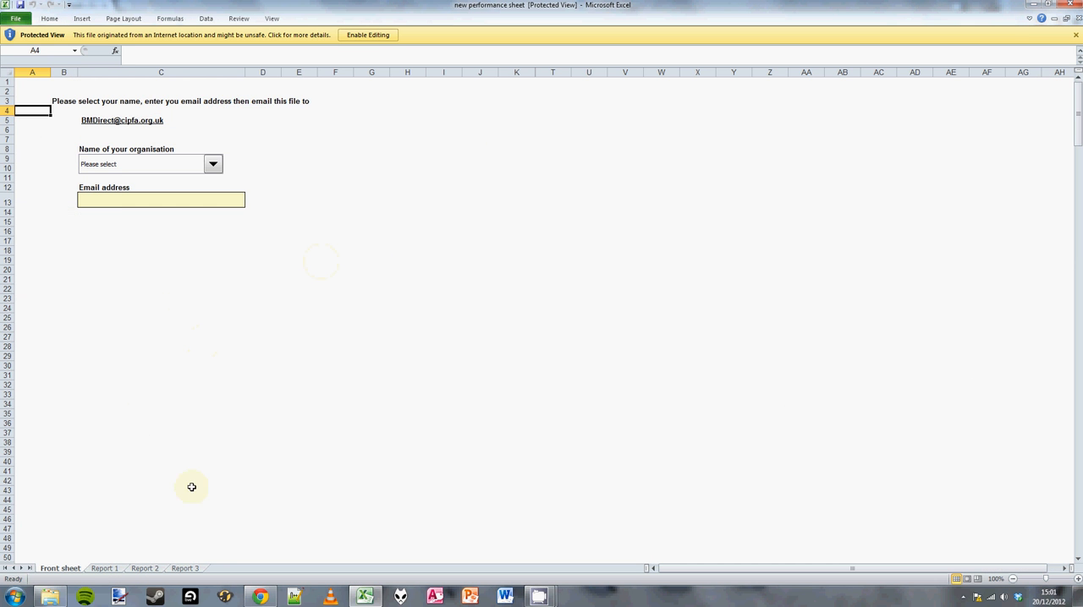
{"action": "left_click", "coordinate": [102, 569]}
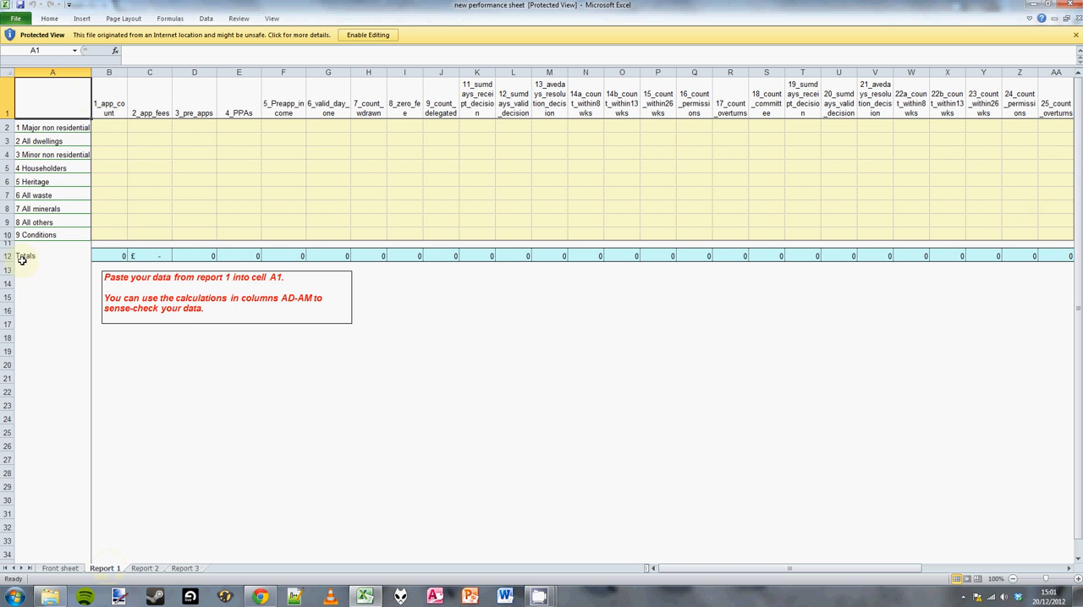
{"action": "left_click", "coordinate": [42, 97]}
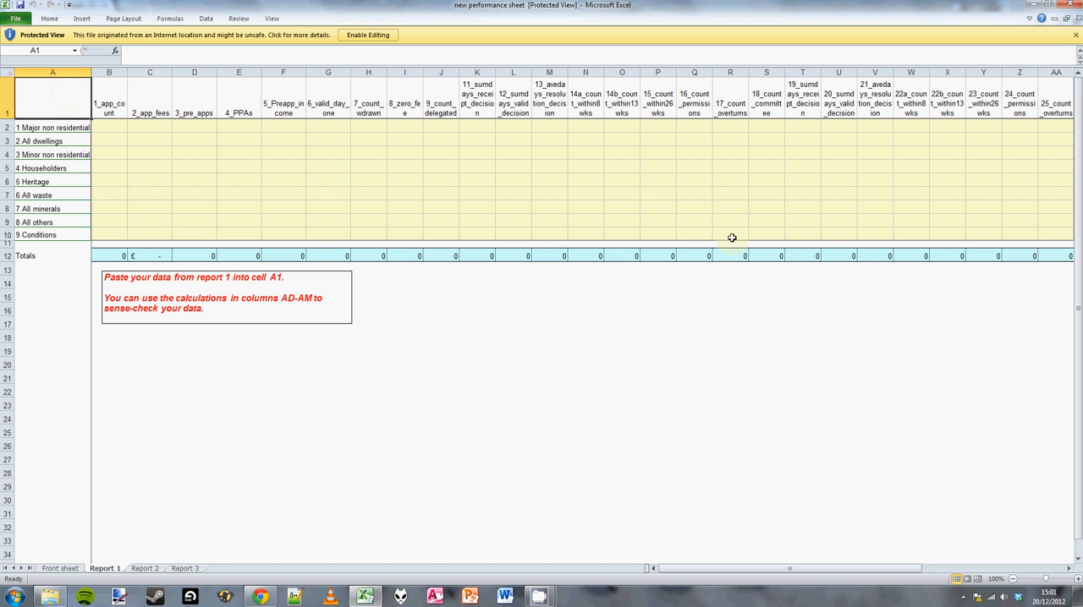
{"action": "left_click", "coordinate": [1075, 18]}
{"action": "left_click", "coordinate": [1075, 6]}
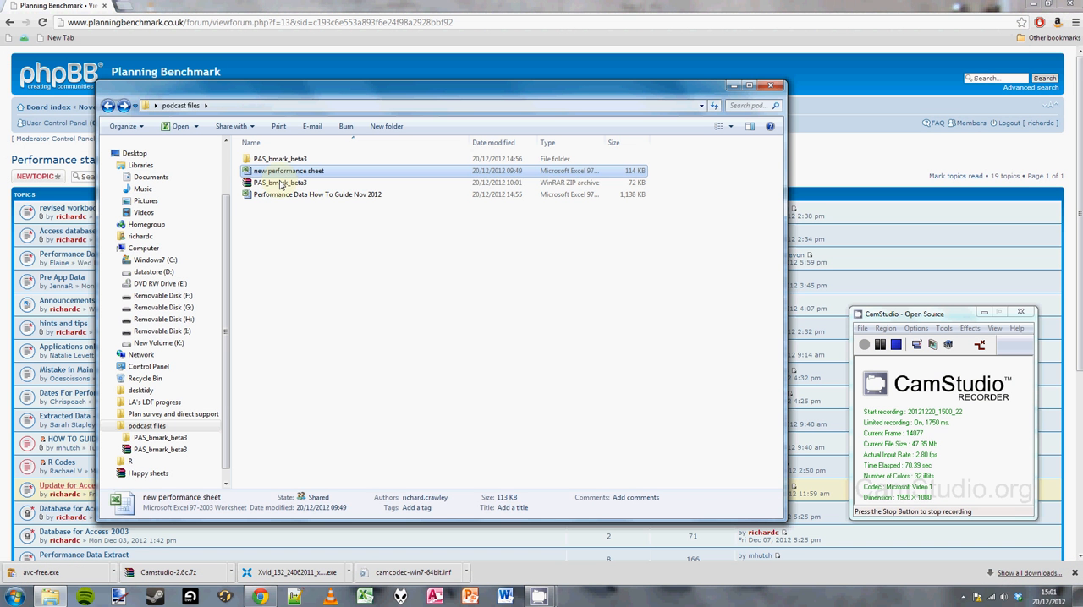
Open the PAS_bmark_beta3 Access database from the extracted PAS_bmark_beta3 folder.
{"action": "left_click", "coordinate": [284, 184]}
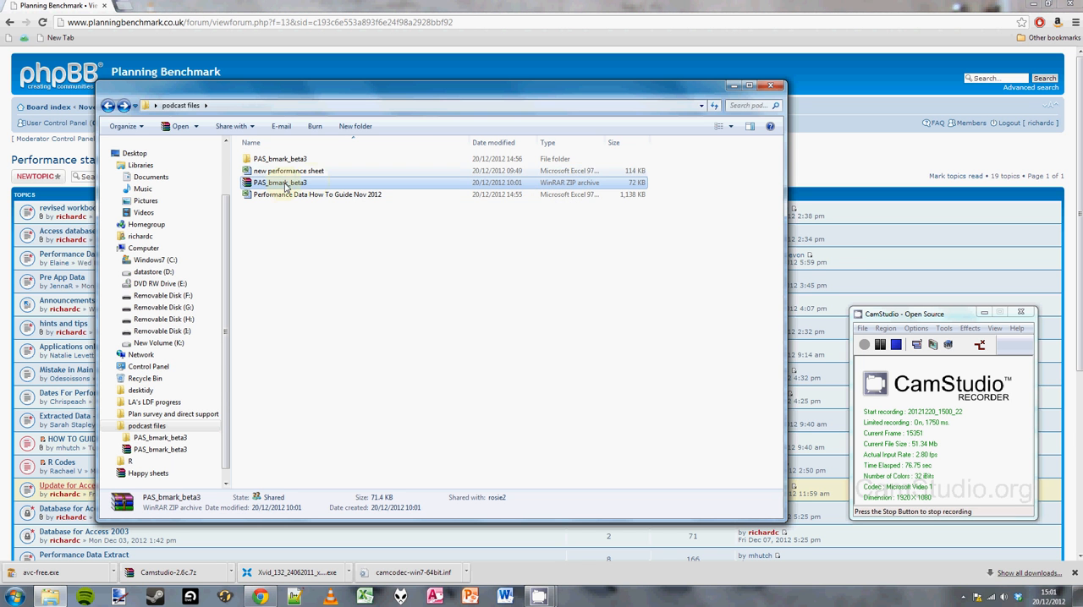
{"action": "left_click", "coordinate": [257, 160]}
{"action": "double_click", "coordinate": [256, 161]}
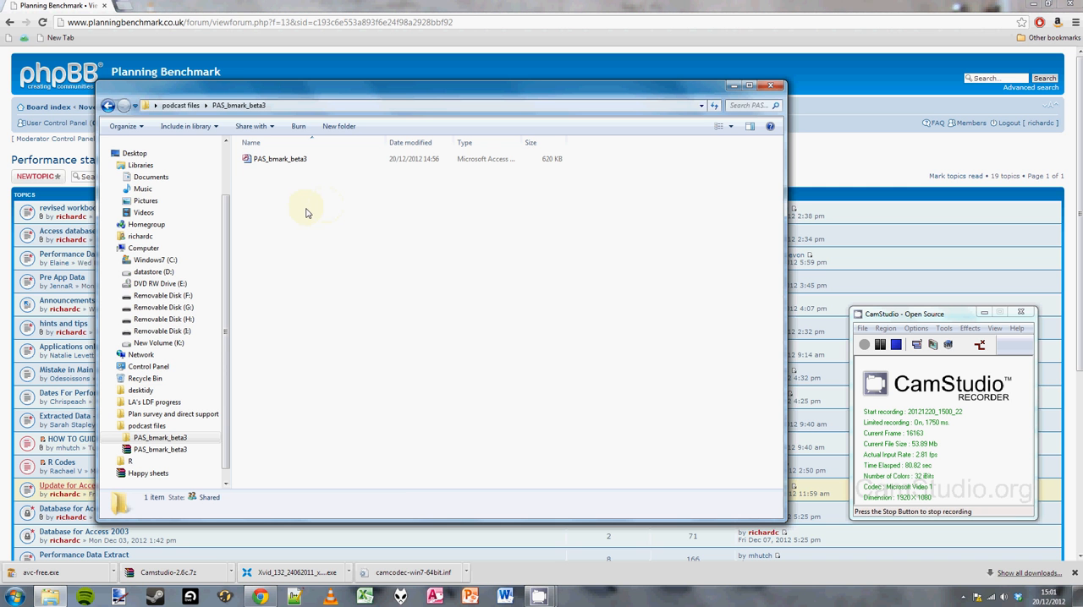
{"action": "left_click", "coordinate": [262, 163]}
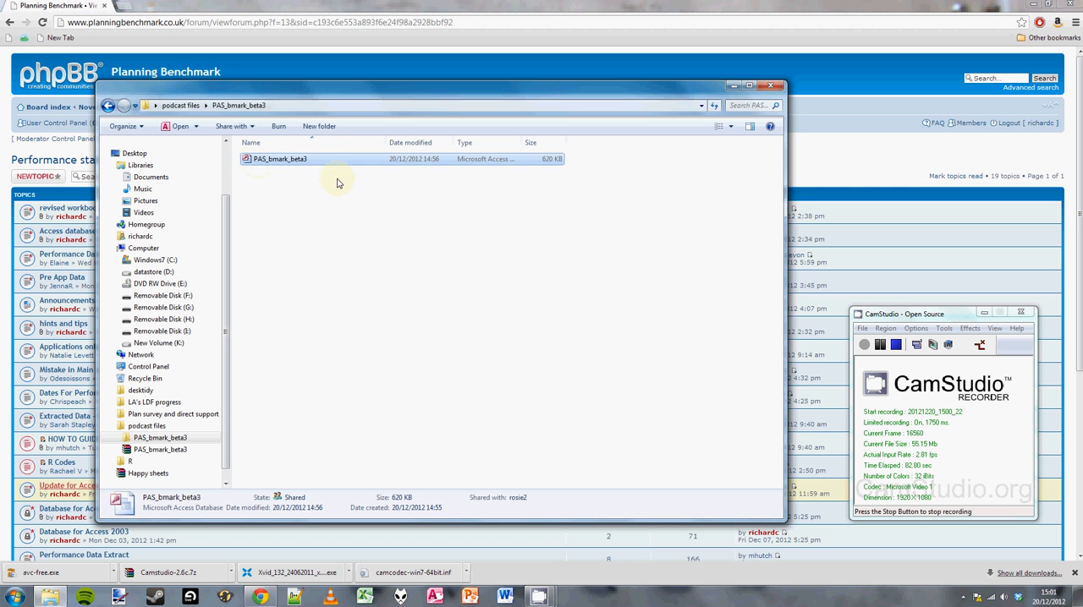
{"action": "double_click", "coordinate": [273, 165]}
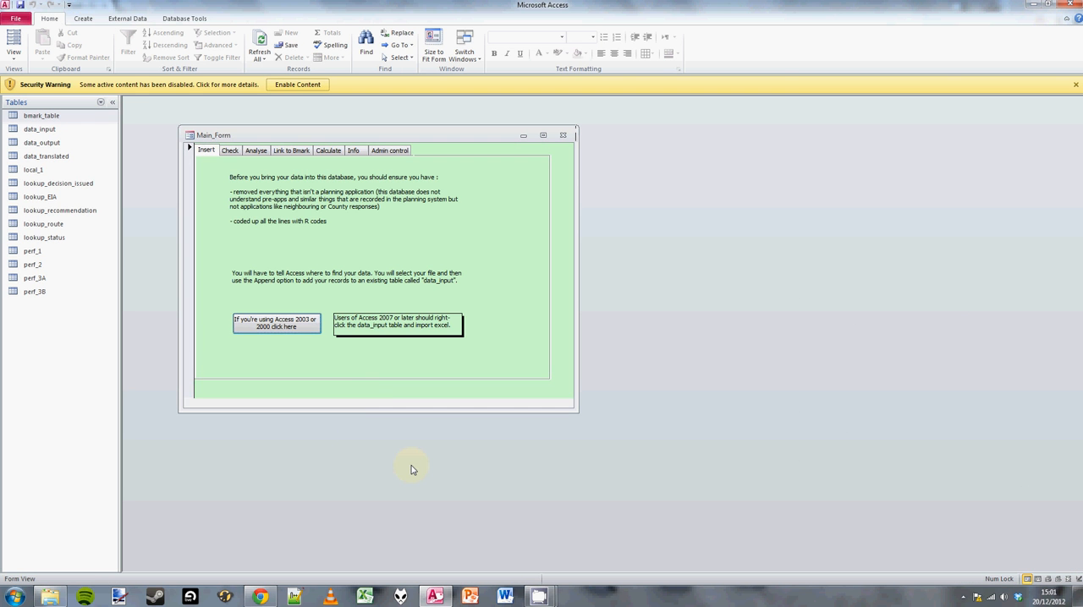
Switch to Chrome and look over the Performance statistics forum topics.
{"action": "key", "text": "alt+Tab"}
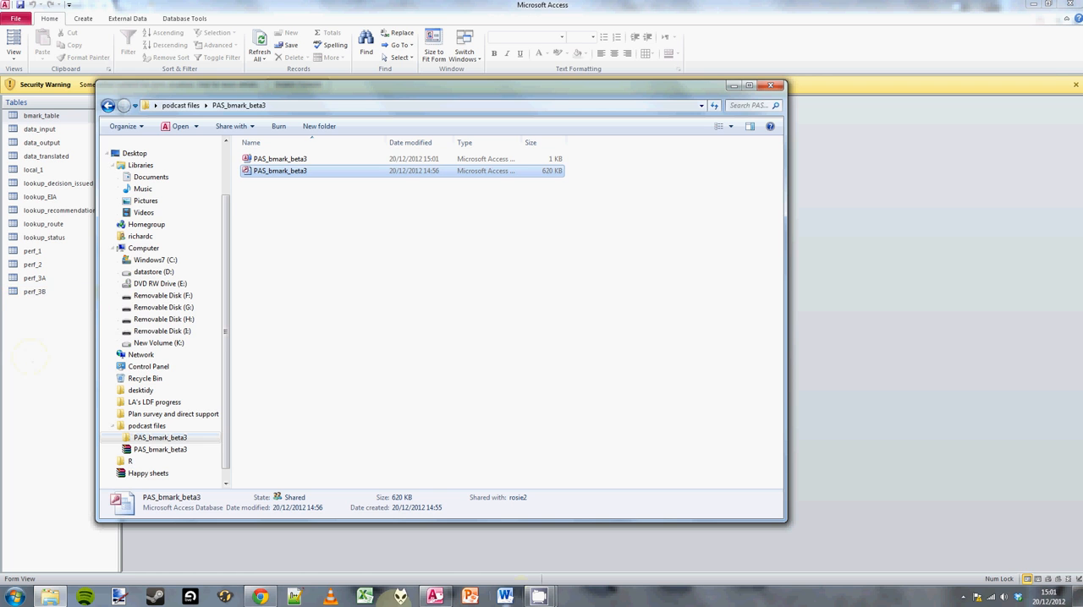
{"action": "left_click", "coordinate": [260, 597]}
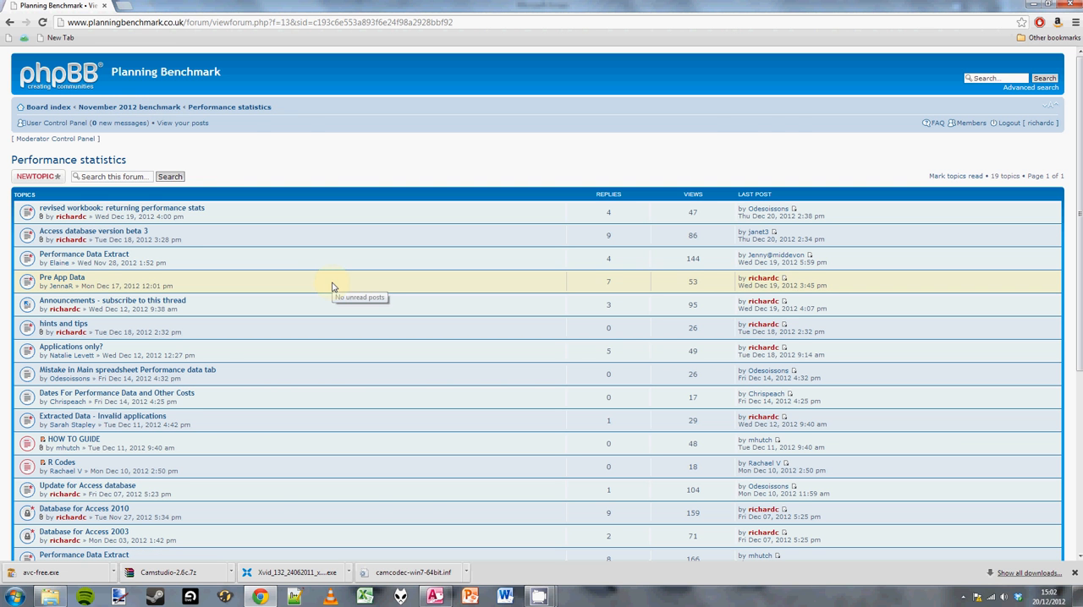
{"action": "key", "text": "alt+Tab"}
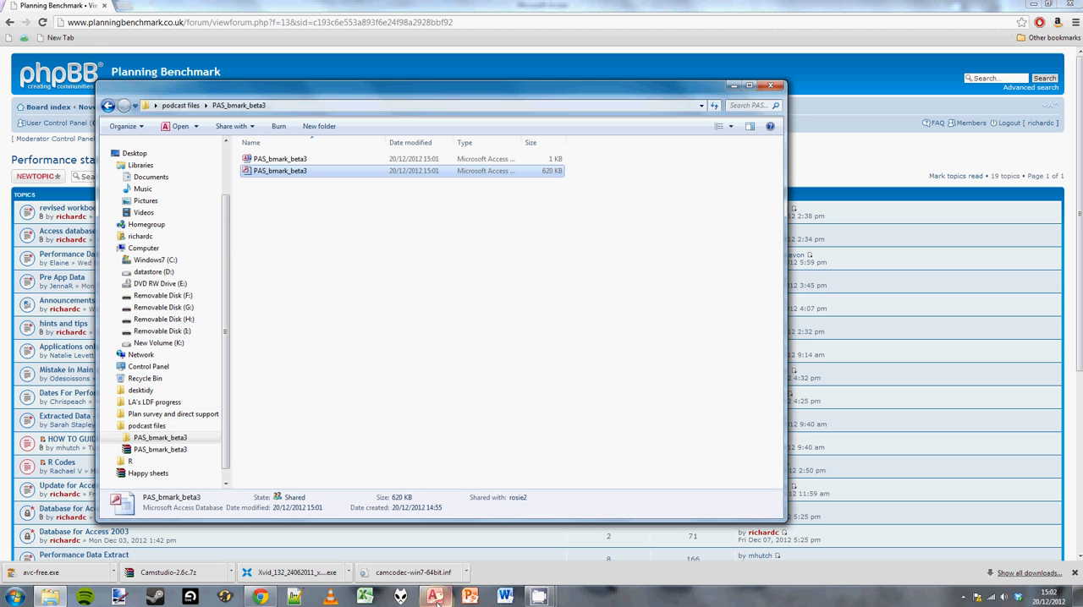
Switch to the Access database, enable its disabled content, and reposition the Main_Form window closer to the table list.
{"action": "left_click", "coordinate": [435, 597]}
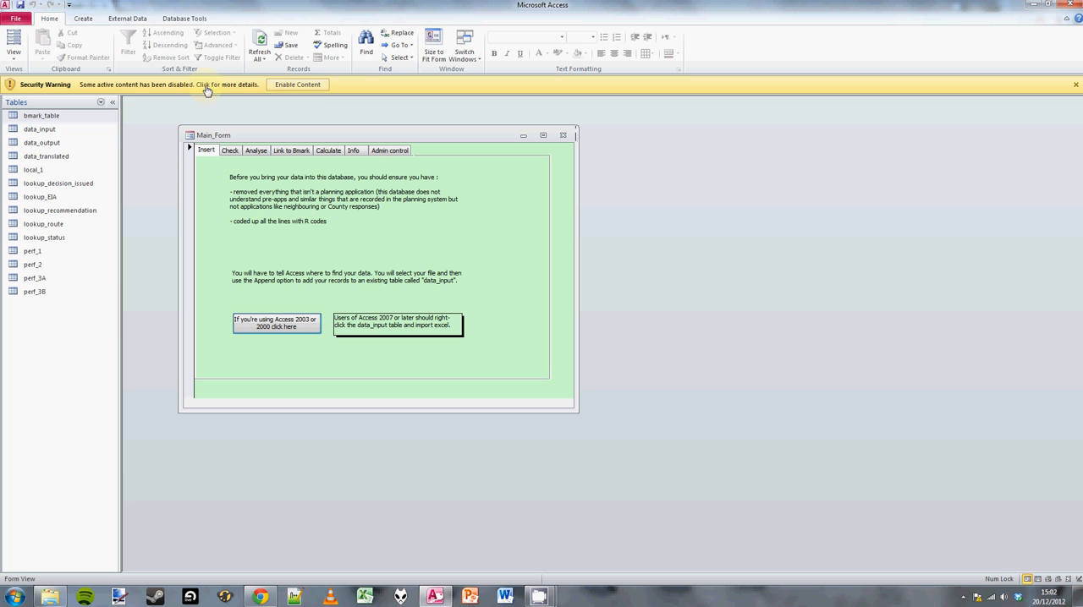
{"action": "left_click", "coordinate": [297, 86]}
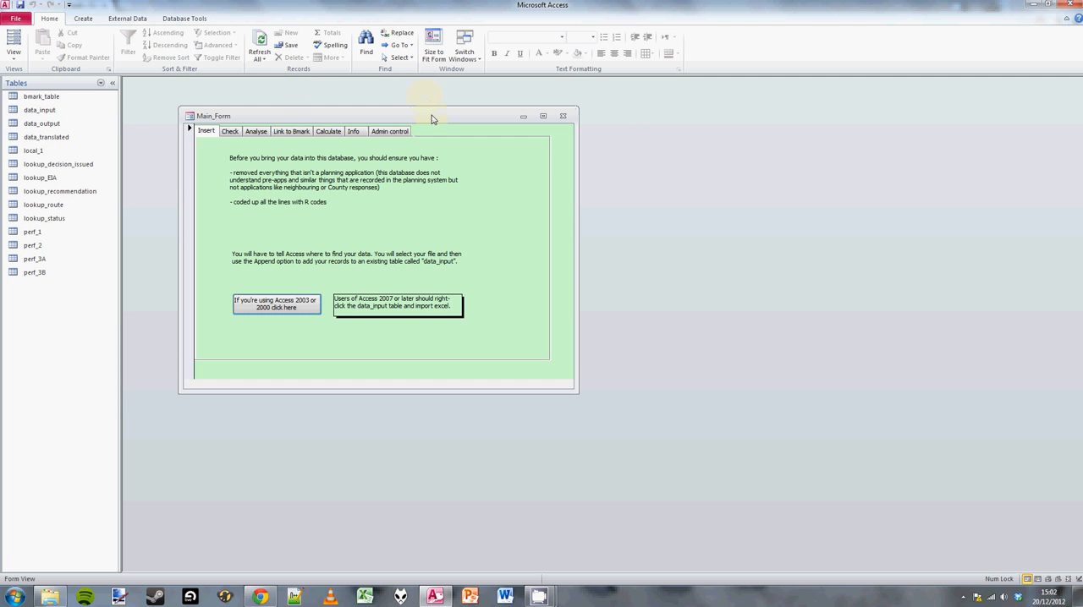
{"action": "left_click_drag", "start_coordinate": [431, 119], "coordinate": [384, 95]}
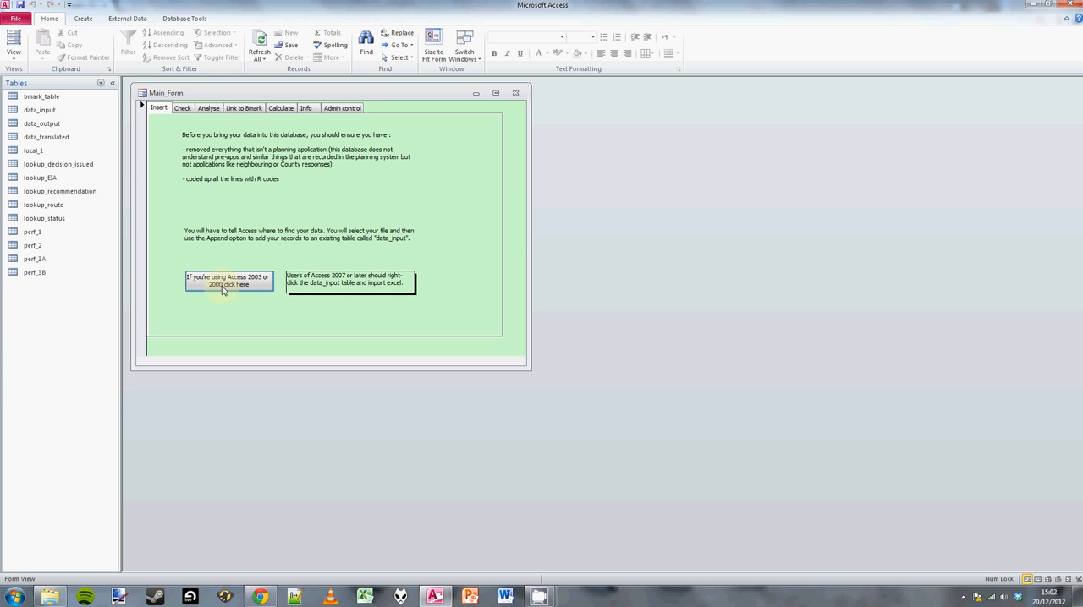
Start an Excel import on the data_input table, using Performance Data How To Guide Nov 2012 from podcast files as the source.
{"action": "right_click", "coordinate": [40, 111]}
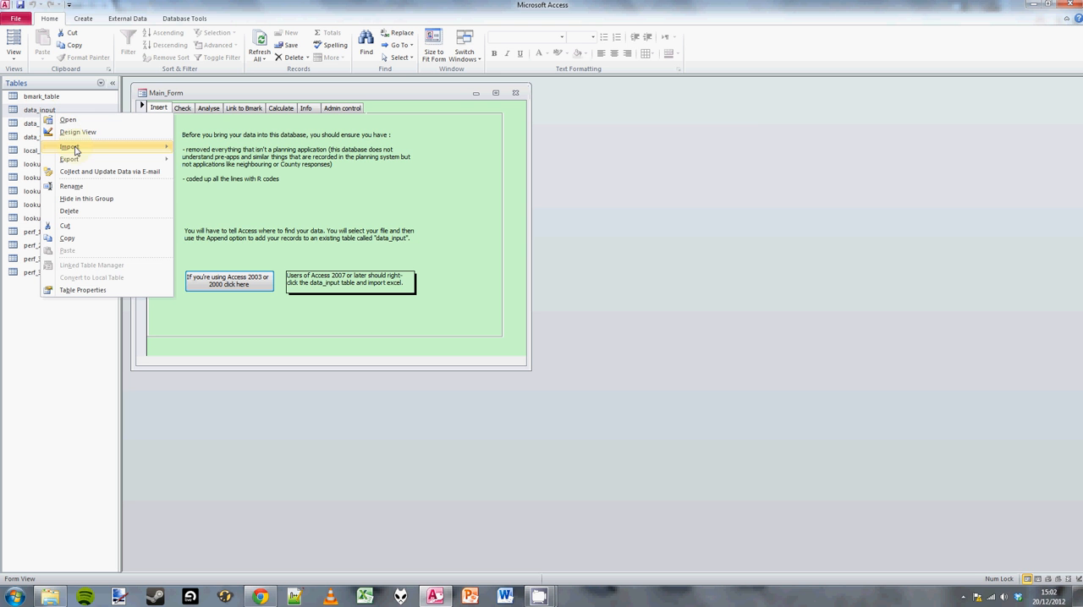
{"action": "mouse_move", "coordinate": [95, 150]}
{"action": "left_click", "coordinate": [203, 162]}
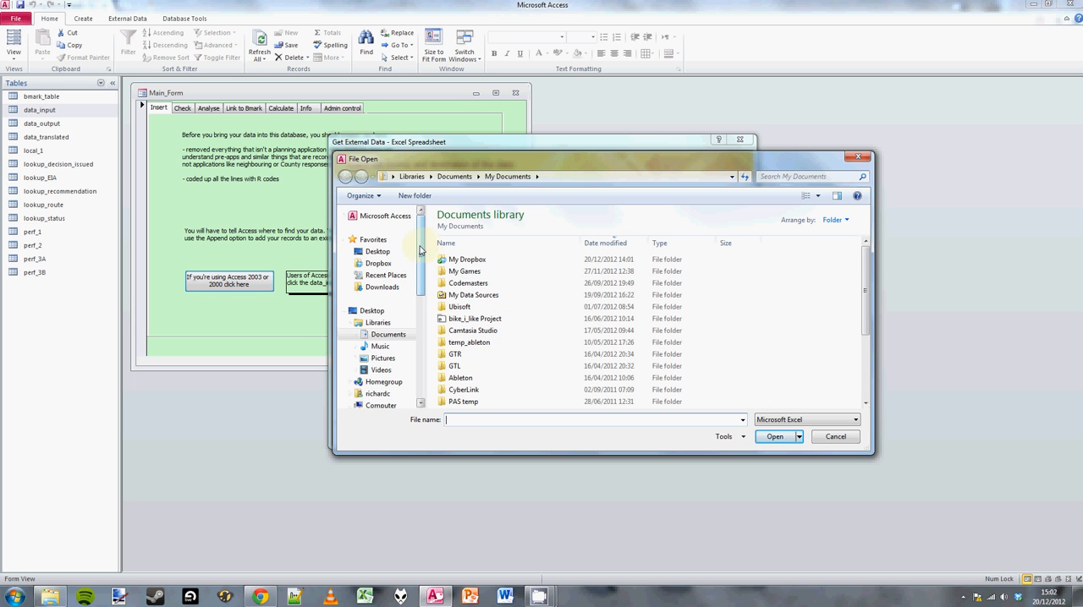
{"action": "left_click_drag", "start_coordinate": [420, 249], "coordinate": [414, 359]}
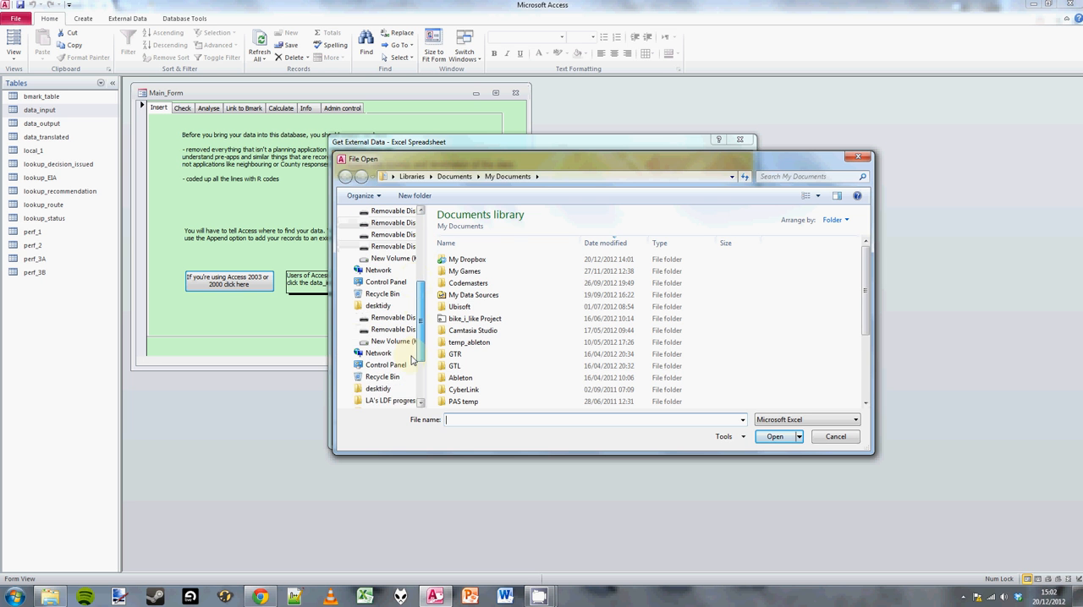
{"action": "left_click", "coordinate": [382, 341]}
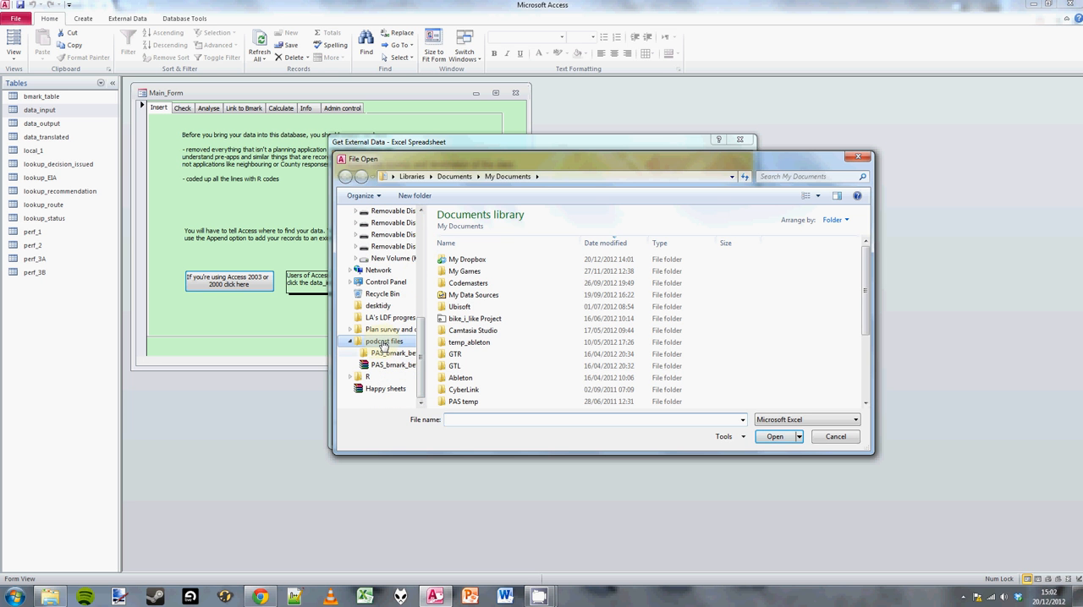
{"action": "left_click", "coordinate": [493, 257]}
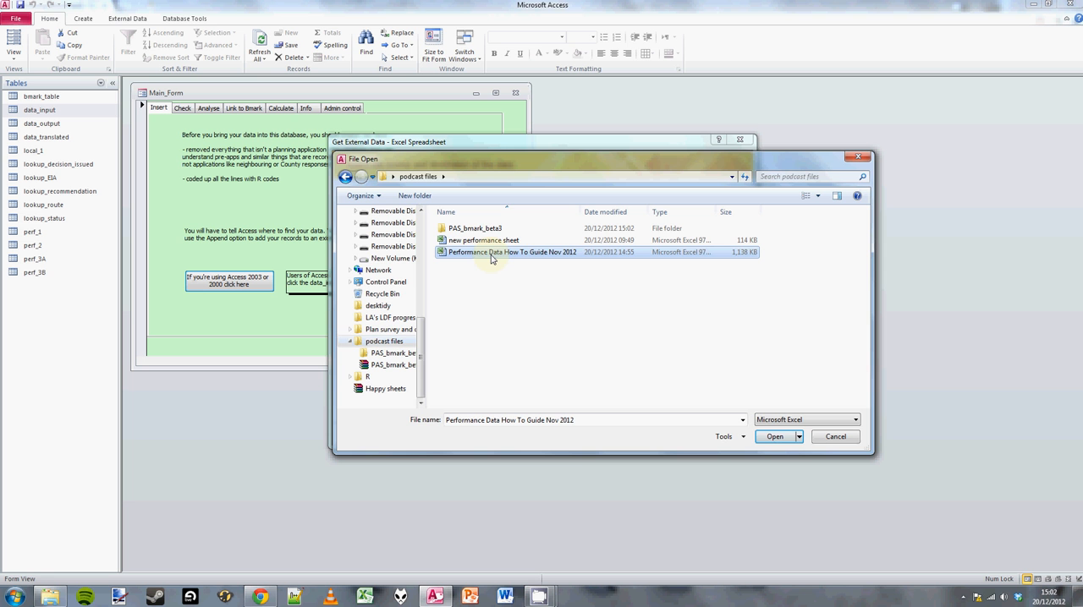
{"action": "left_click", "coordinate": [774, 437]}
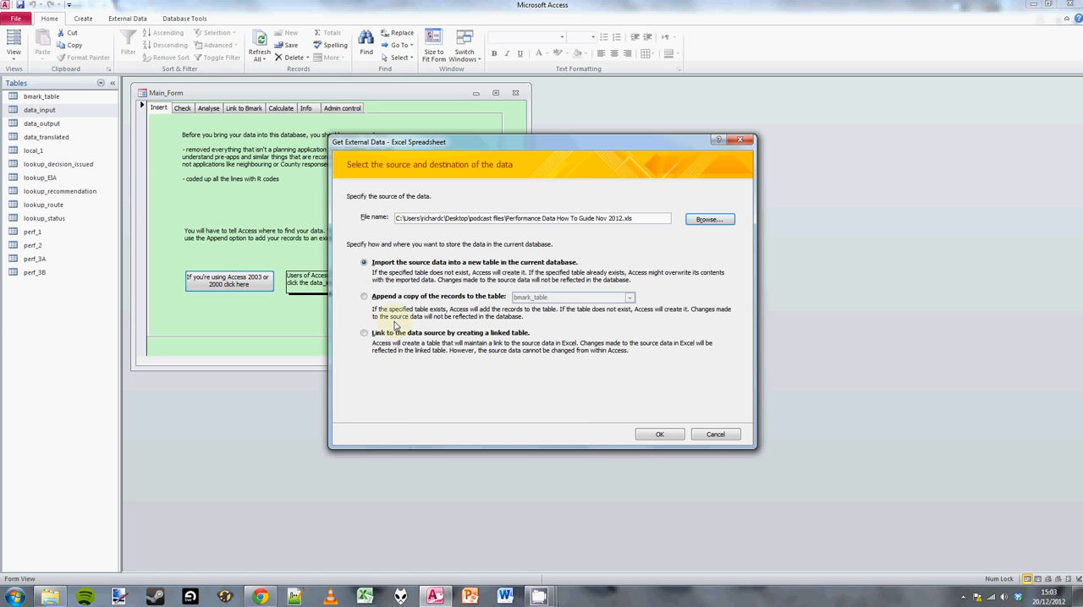
Set the import to append a copy of the records to the data_input table and proceed to the import wizard.
{"action": "left_click", "coordinate": [365, 300]}
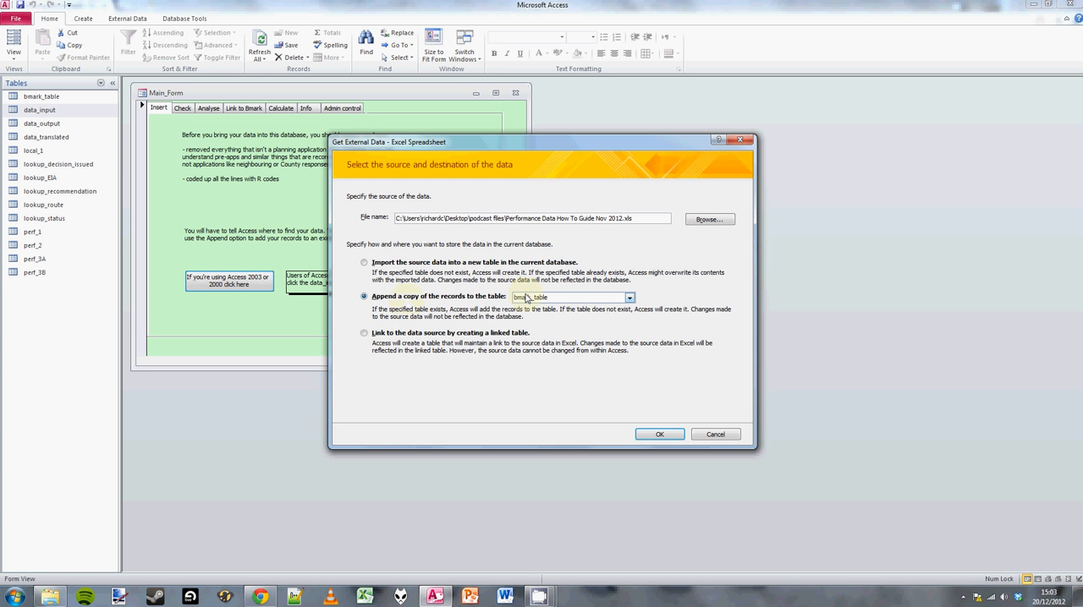
{"action": "left_click", "coordinate": [629, 298]}
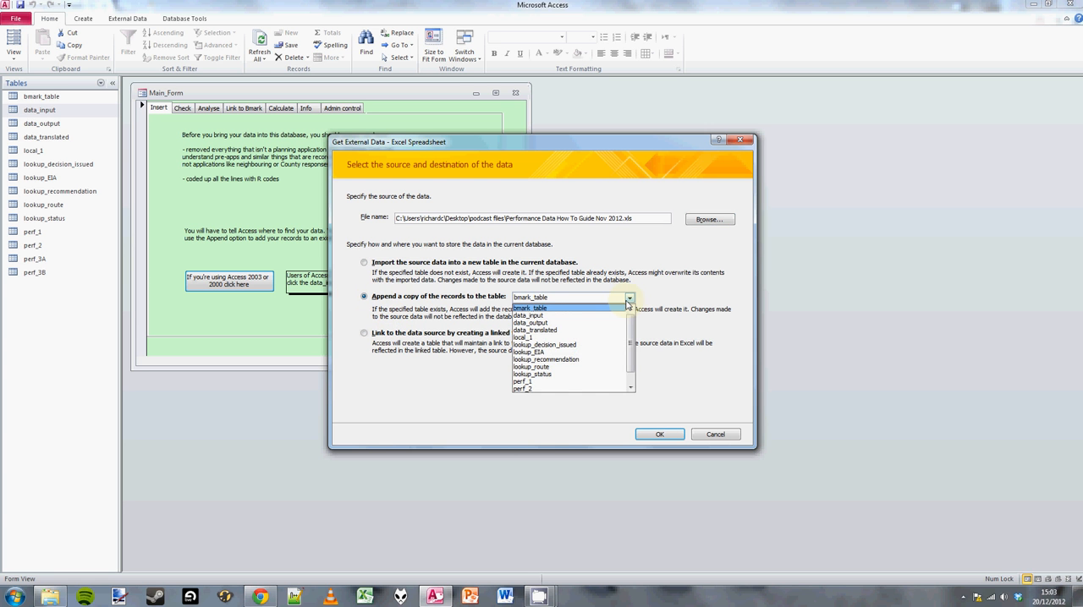
{"action": "left_click", "coordinate": [542, 316]}
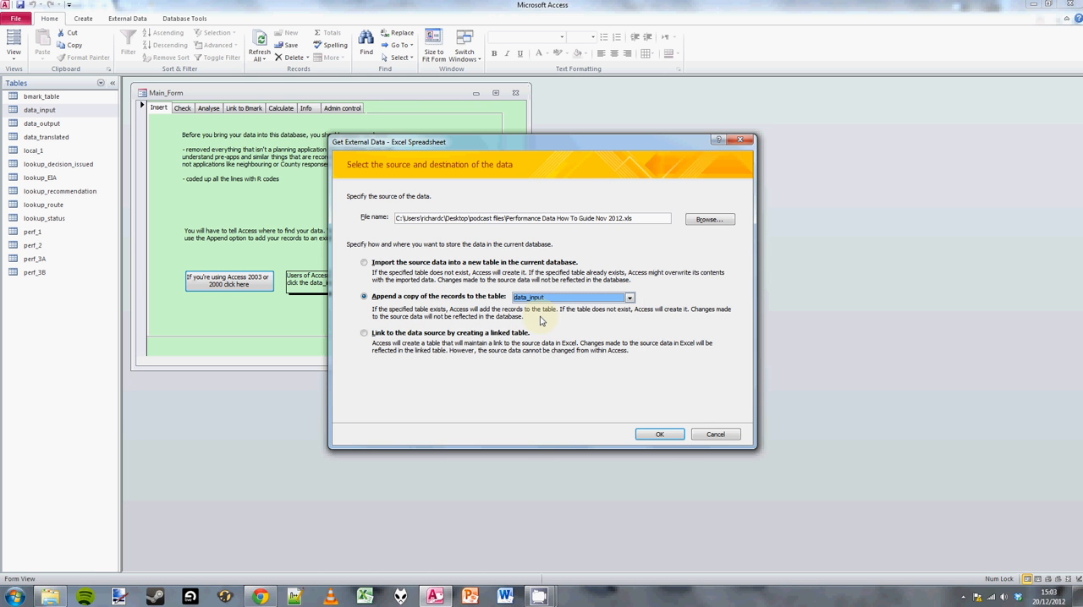
{"action": "left_click", "coordinate": [662, 435]}
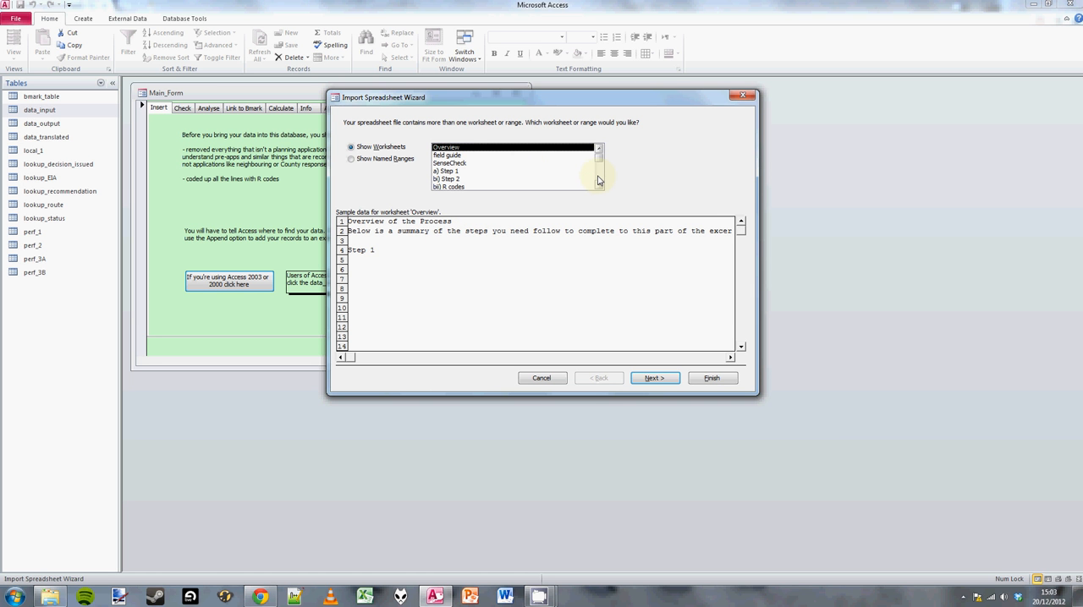
Choose Sheet e as the worksheet to import and continue to the column headings page.
{"action": "scroll", "coordinate": [600, 164], "scroll_direction": "down", "scroll_amount": 2}
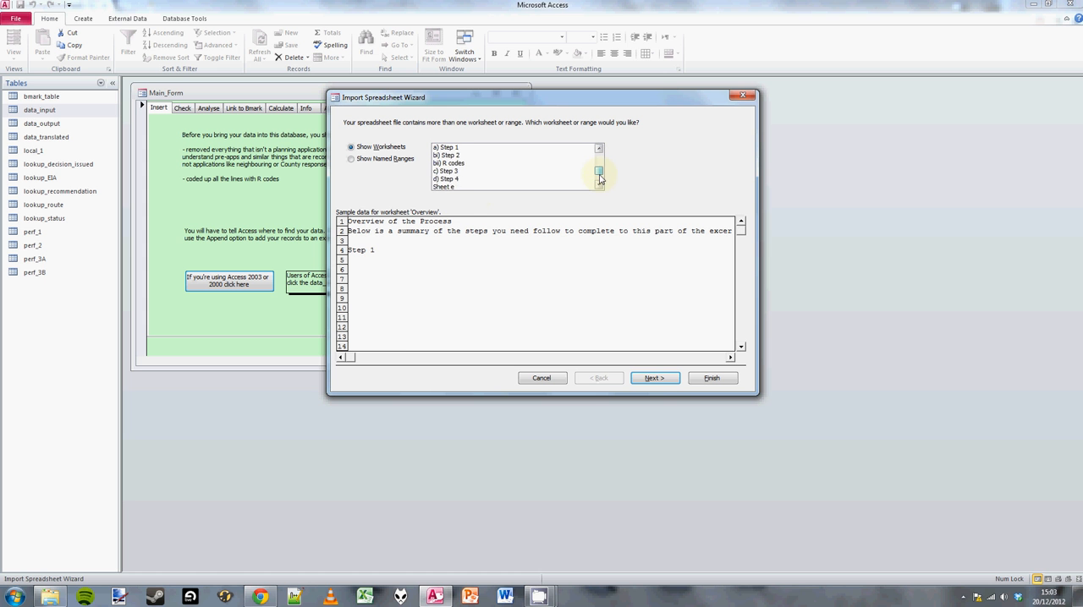
{"action": "left_click", "coordinate": [444, 179]}
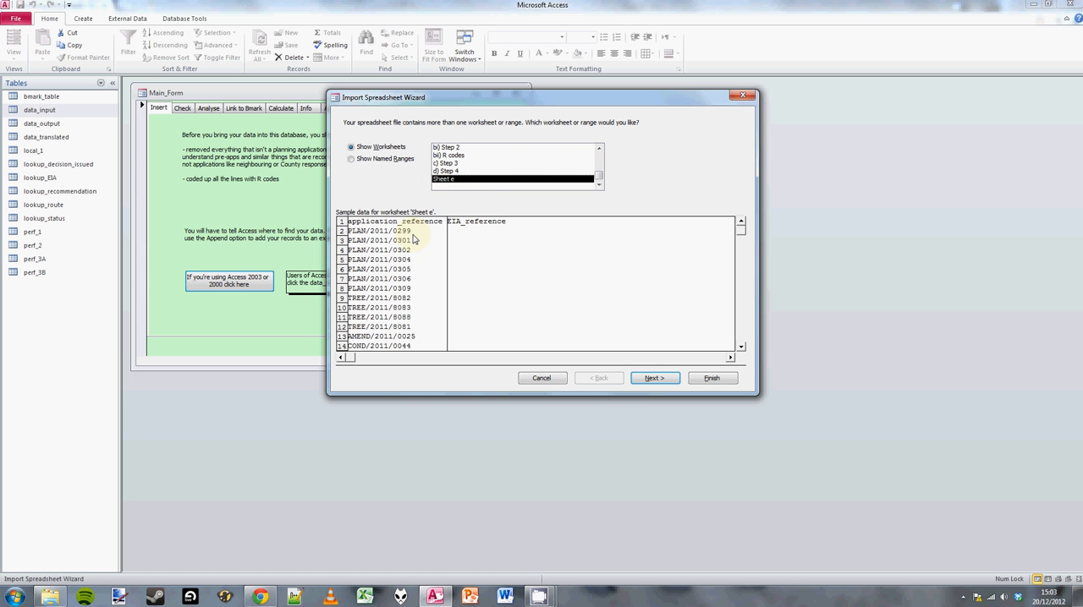
{"action": "left_click", "coordinate": [650, 378]}
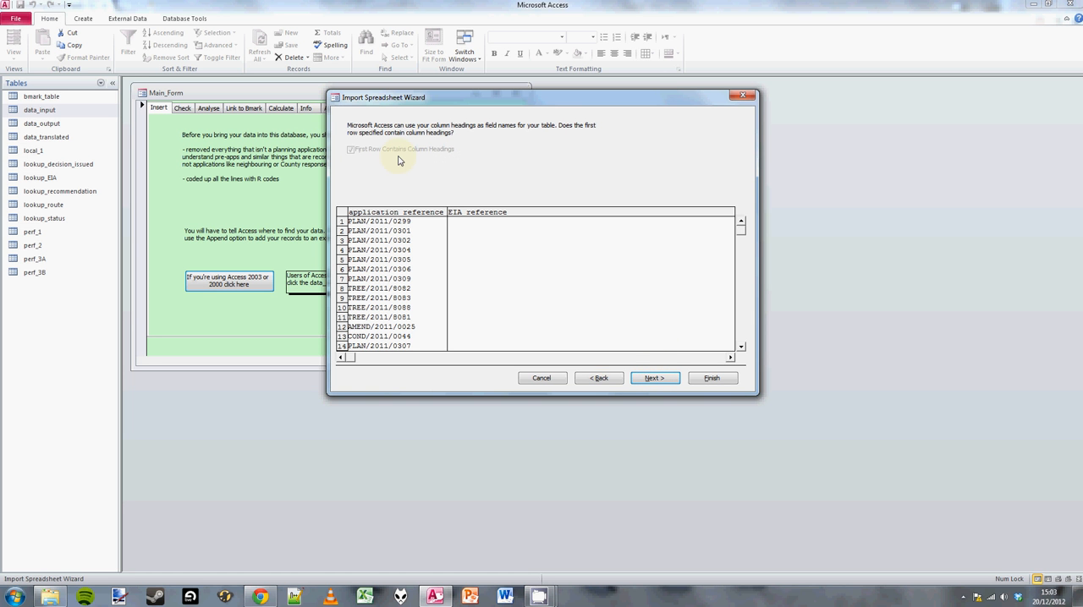
Finish importing the worksheet into the data_input table without a table analysis or saved import steps.
{"action": "left_click", "coordinate": [651, 378]}
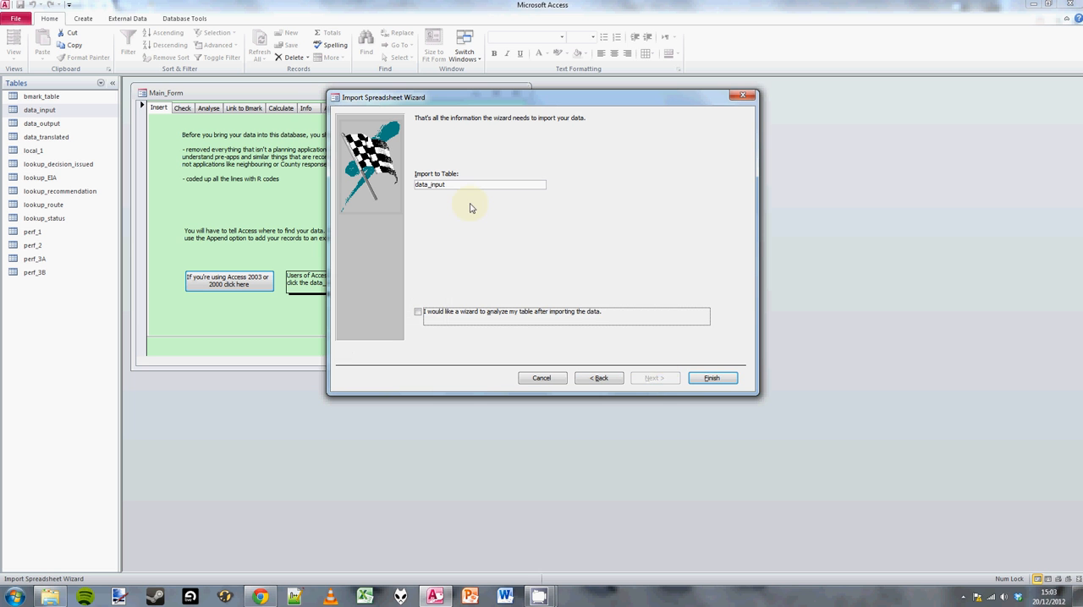
{"action": "left_click", "coordinate": [712, 379]}
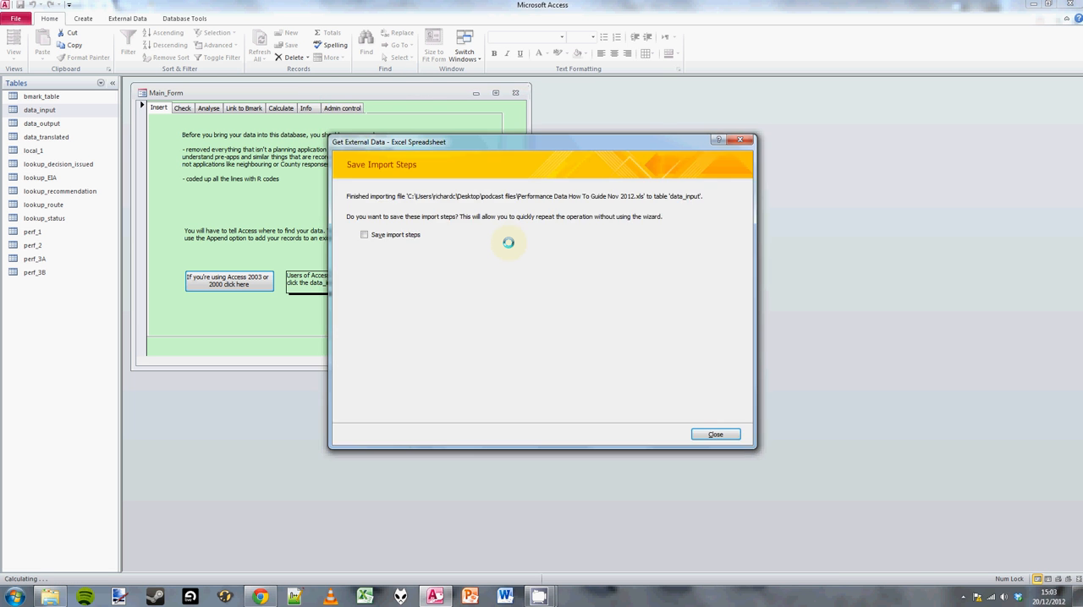
{"action": "left_click", "coordinate": [714, 435]}
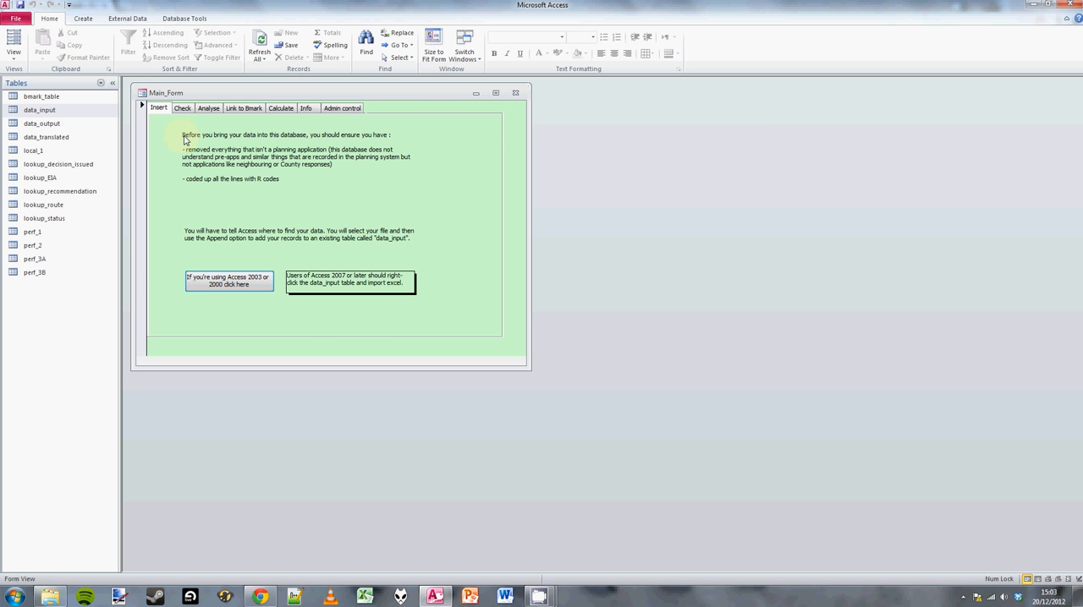
Run the check routine that fills missing 'decision recommended' dates and dismiss its result message.
{"action": "left_click", "coordinate": [183, 109]}
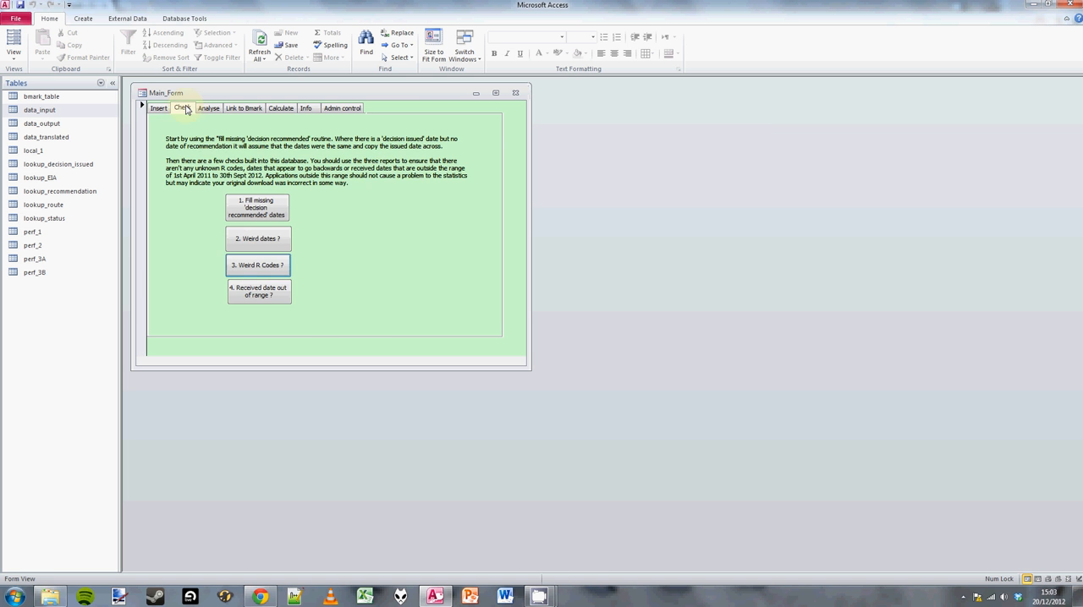
{"action": "left_click", "coordinate": [258, 209]}
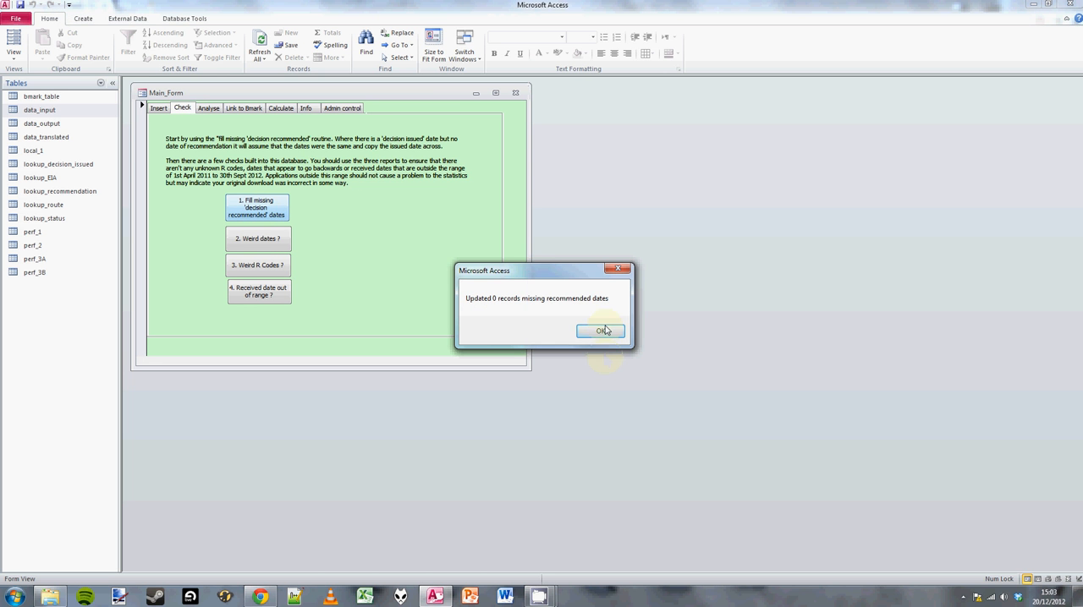
{"action": "left_click_drag", "start_coordinate": [545, 275], "coordinate": [410, 209]}
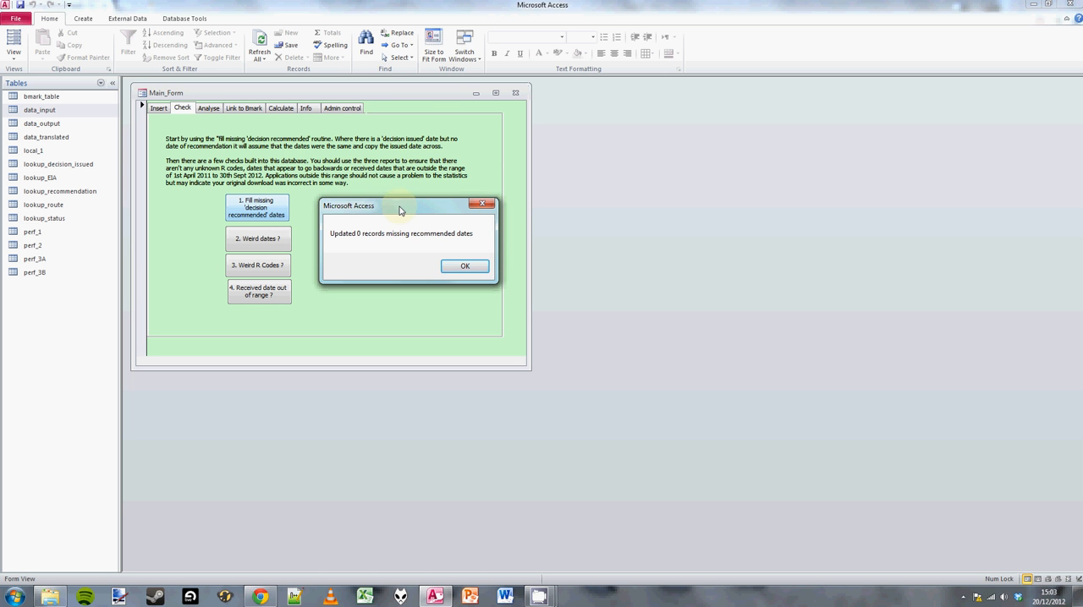
{"action": "left_click", "coordinate": [462, 267]}
Run the weird dates check, widen the problem column to read its full text, and close the results without saving the layout.
{"action": "left_click", "coordinate": [258, 239]}
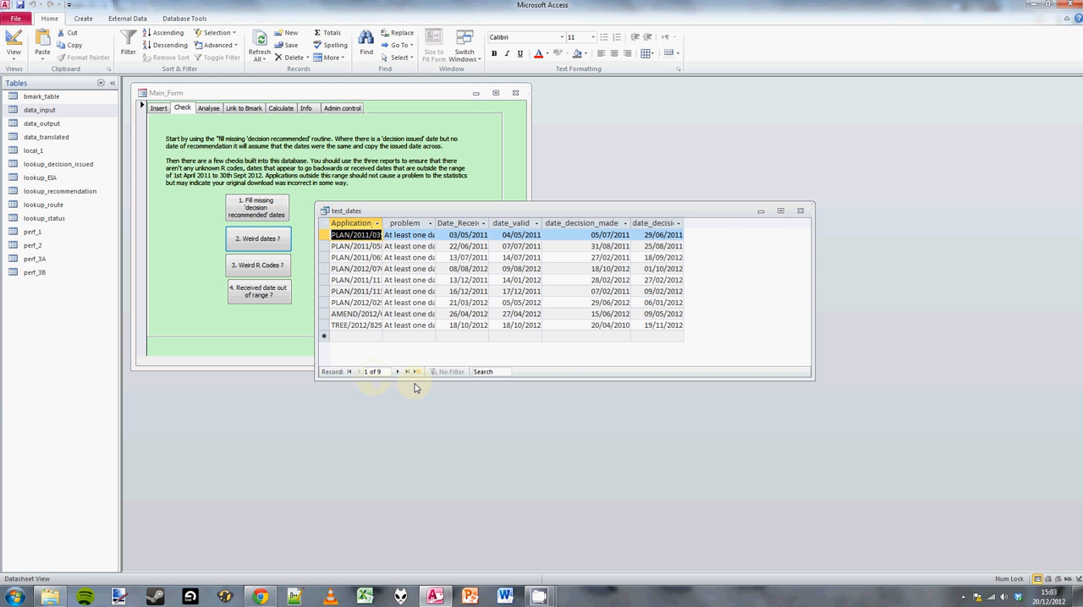
{"action": "left_click_drag", "start_coordinate": [488, 227], "coordinate": [516, 227]}
{"action": "left_click_drag", "start_coordinate": [435, 226], "coordinate": [479, 226]}
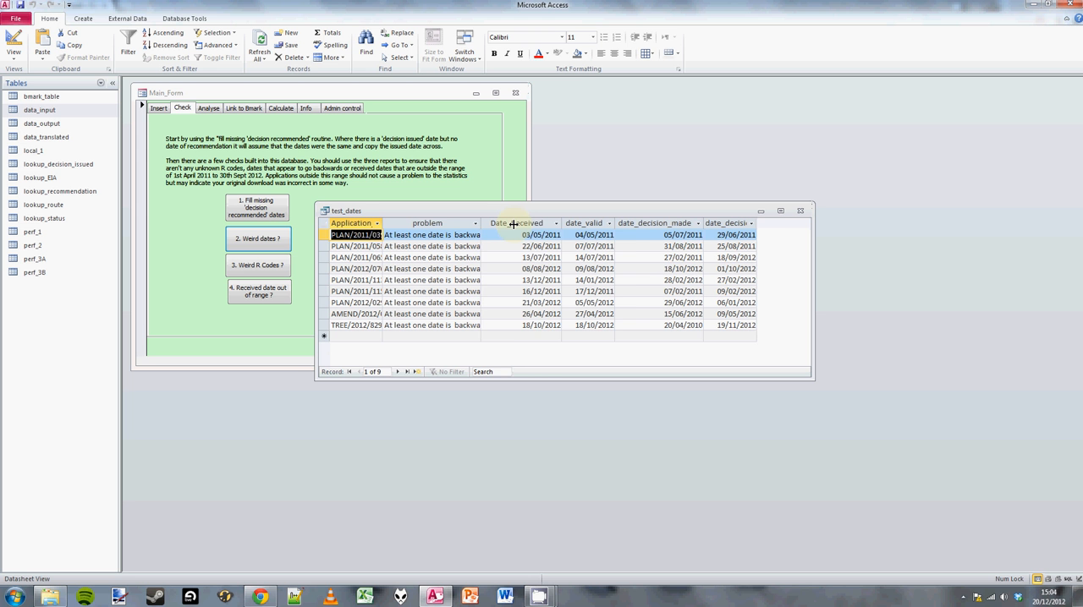
{"action": "left_click_drag", "start_coordinate": [512, 223], "coordinate": [513, 224]}
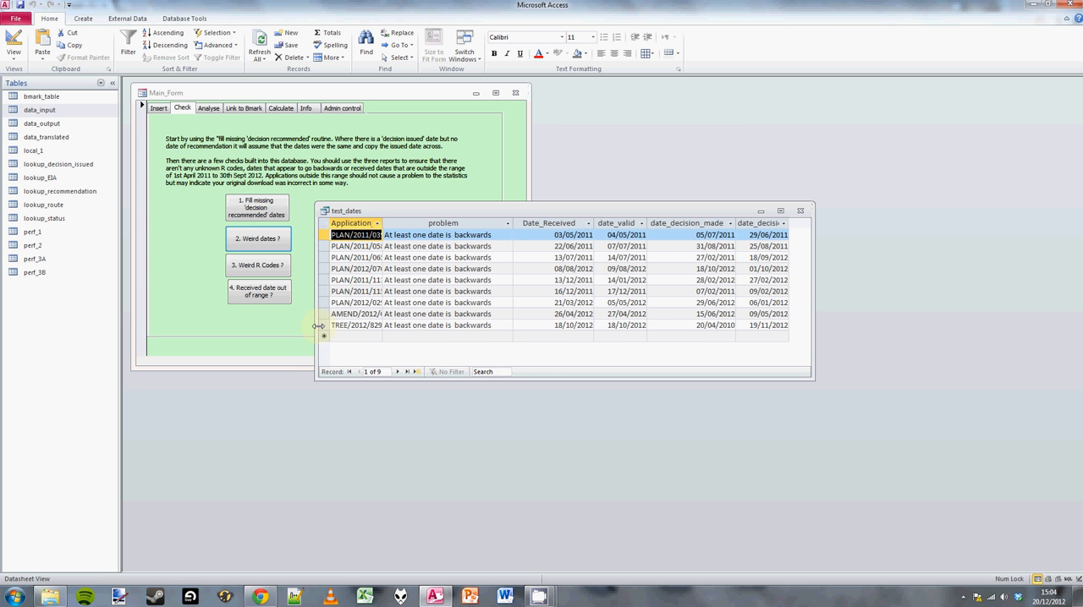
{"action": "left_click_drag", "start_coordinate": [315, 335], "coordinate": [279, 334]}
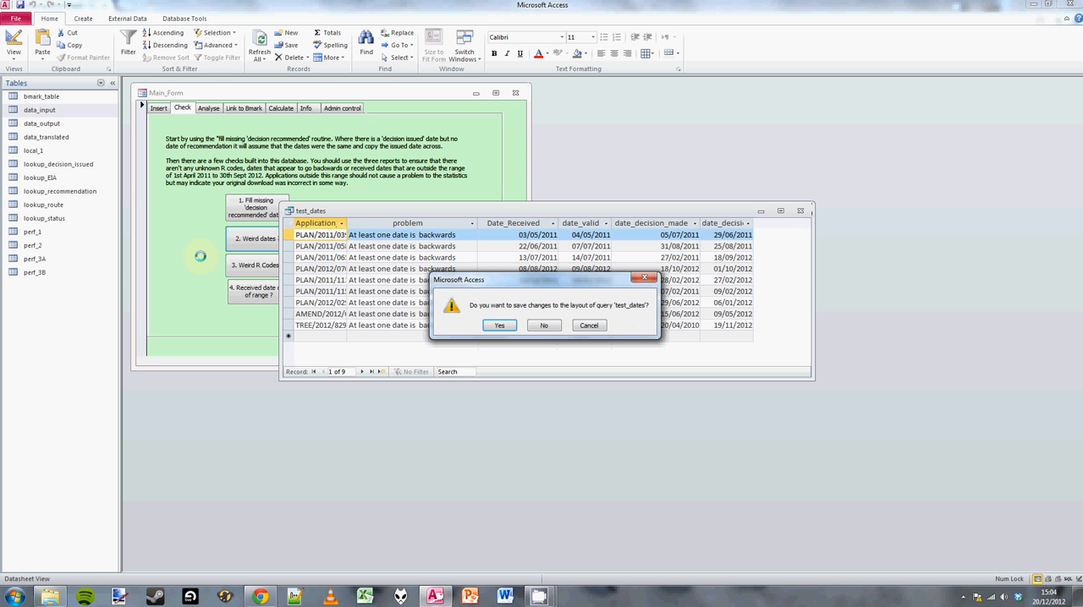
{"action": "left_click", "coordinate": [543, 326]}
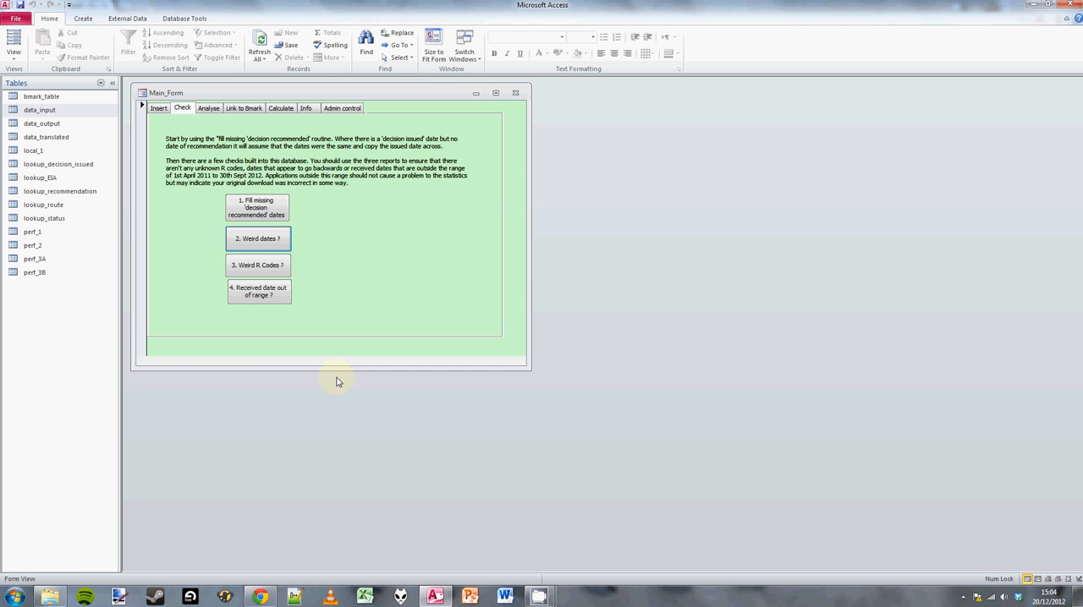
Run the weird R codes check, examine its results for unknown codes, and close them.
{"action": "left_click", "coordinate": [237, 267]}
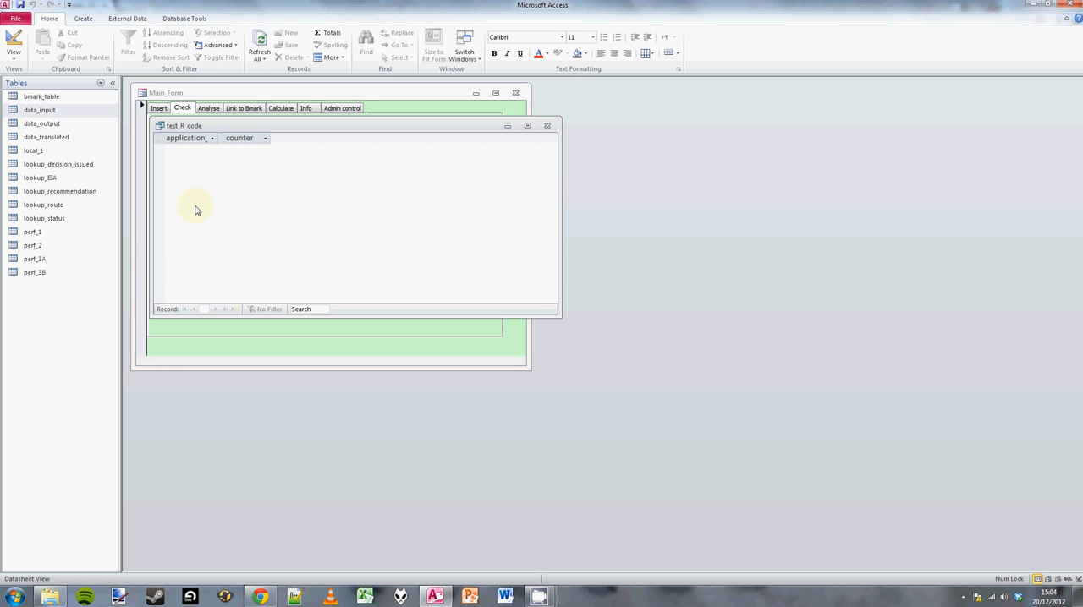
{"action": "left_click", "coordinate": [547, 128]}
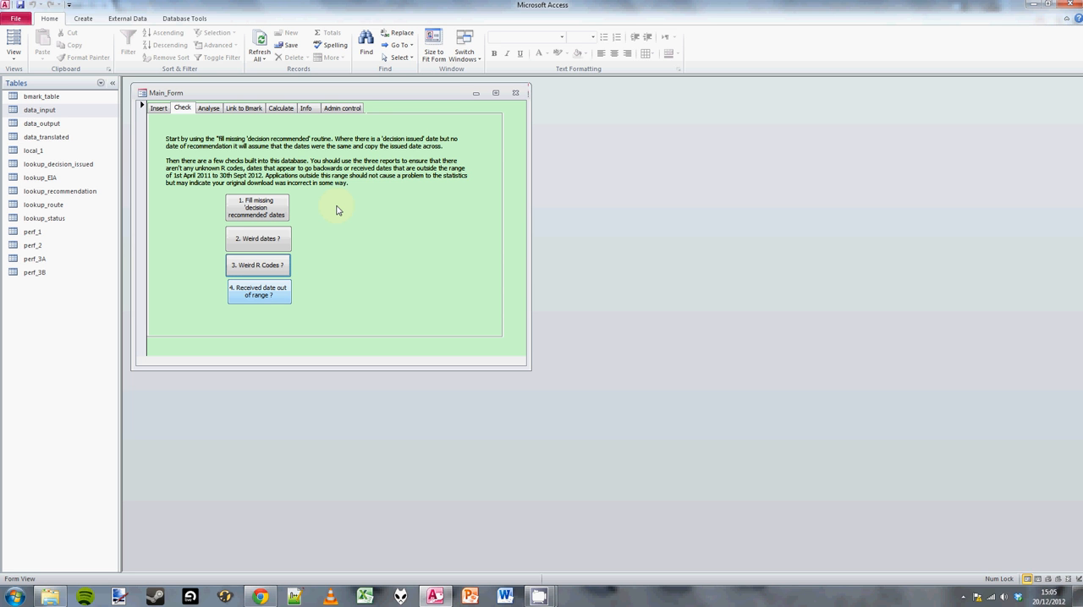
{"action": "left_click", "coordinate": [464, 251]}
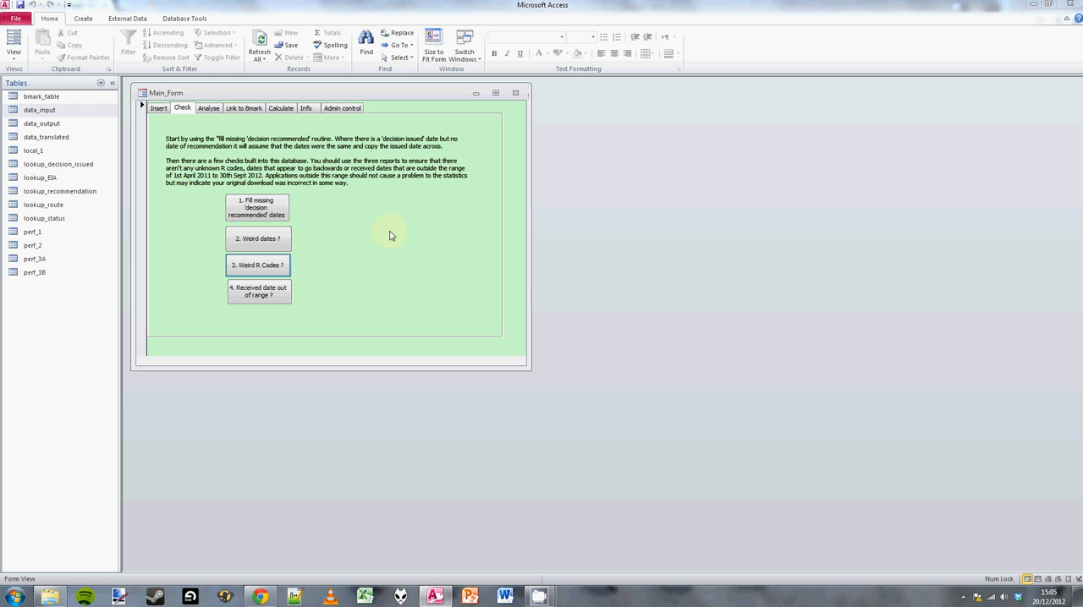
Run the received date out of range check, look through the listed applications' received dates, and close the results.
{"action": "left_click", "coordinate": [262, 294]}
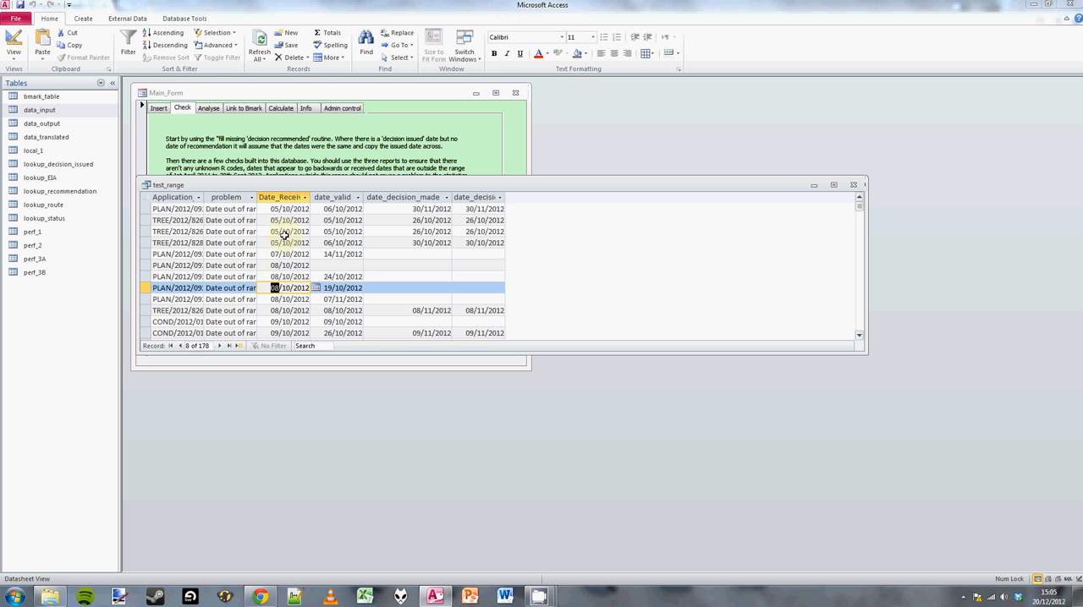
{"action": "scroll", "coordinate": [284, 235], "scroll_direction": "down", "scroll_amount": 10}
{"action": "scroll", "coordinate": [284, 236], "scroll_direction": "down", "scroll_amount": 5}
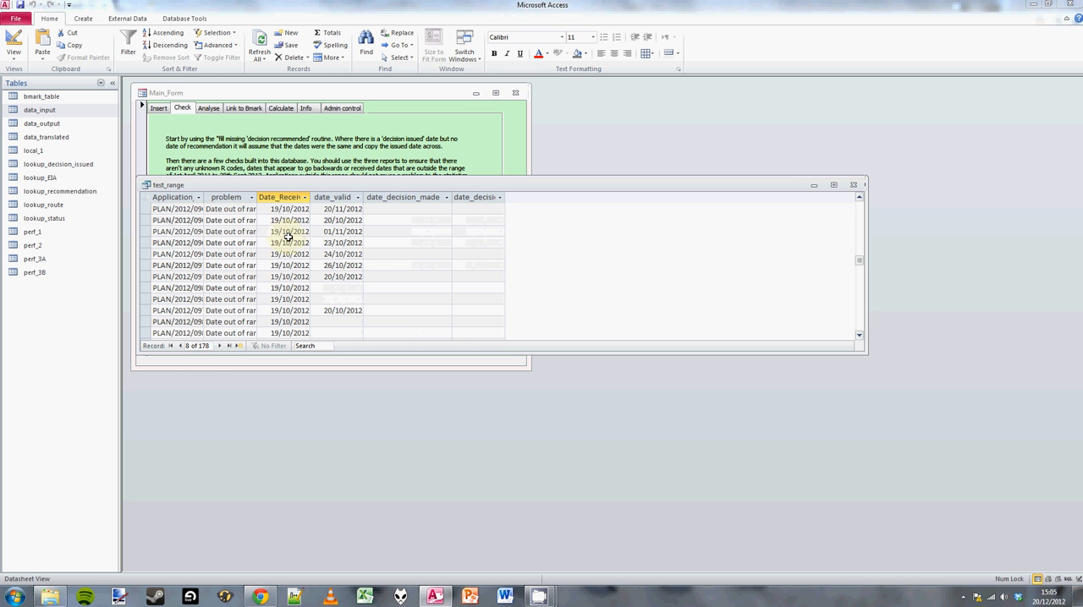
{"action": "left_click_drag", "start_coordinate": [861, 286], "coordinate": [859, 204]}
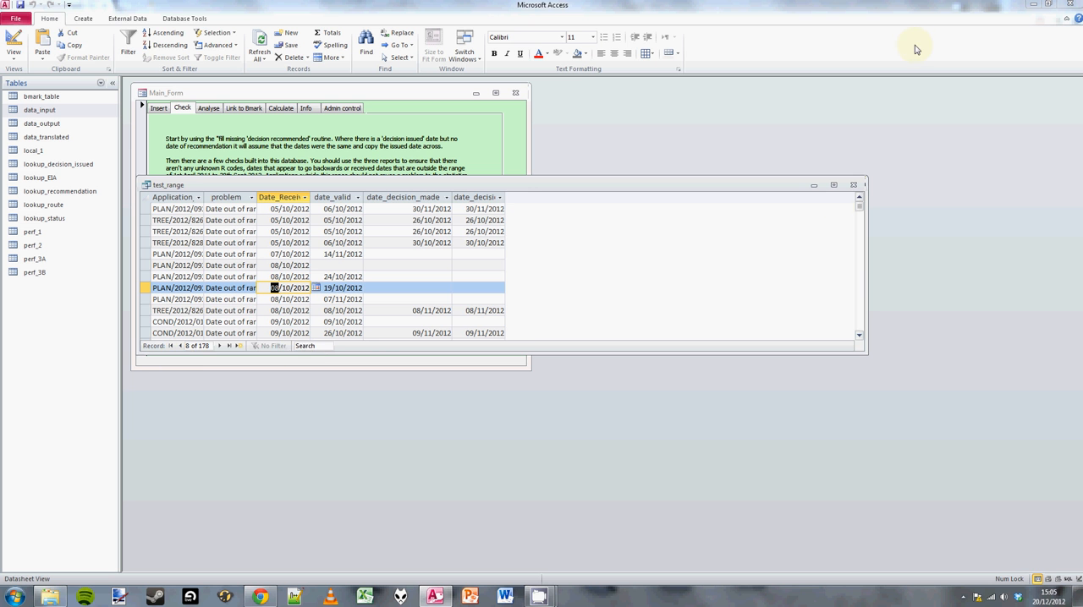
{"action": "left_click", "coordinate": [853, 184]}
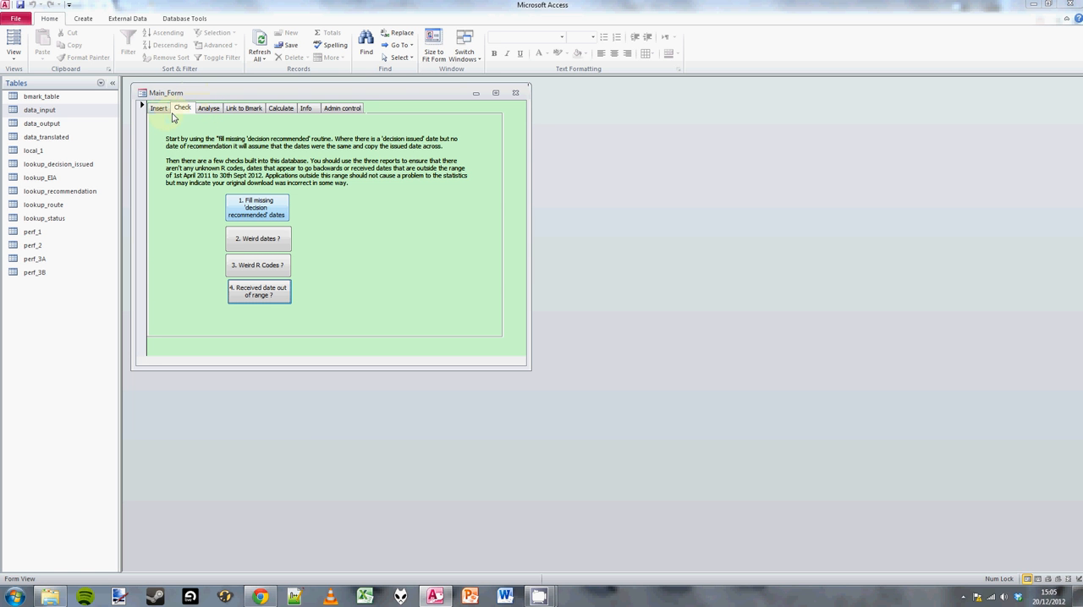
Analyse the imported data to wipe and rebuild the five lookup tables, accepting the recalculation.
{"action": "left_click", "coordinate": [211, 108]}
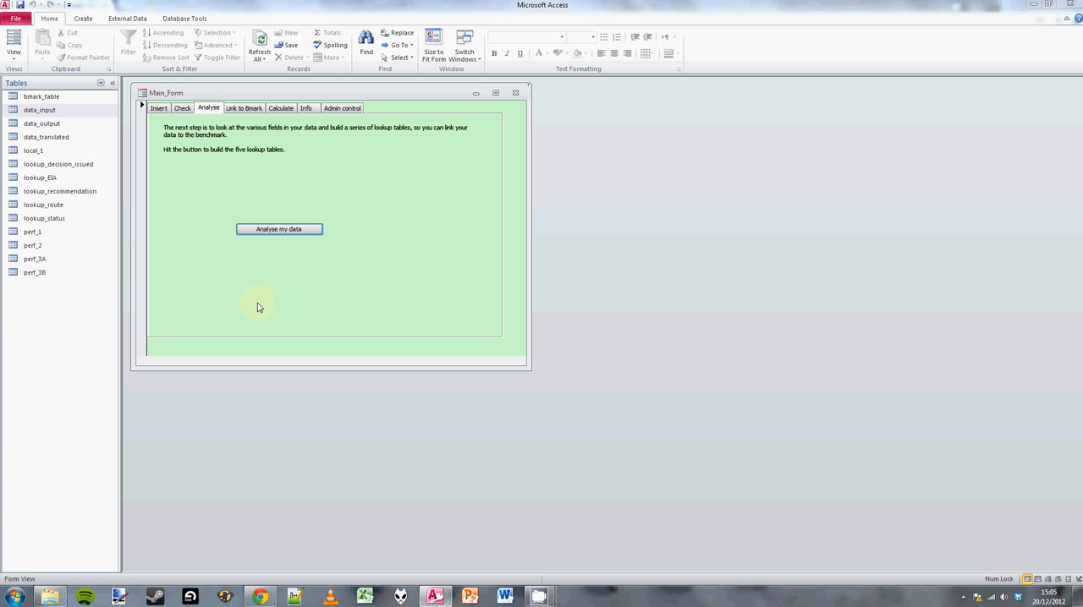
{"action": "left_click", "coordinate": [284, 232]}
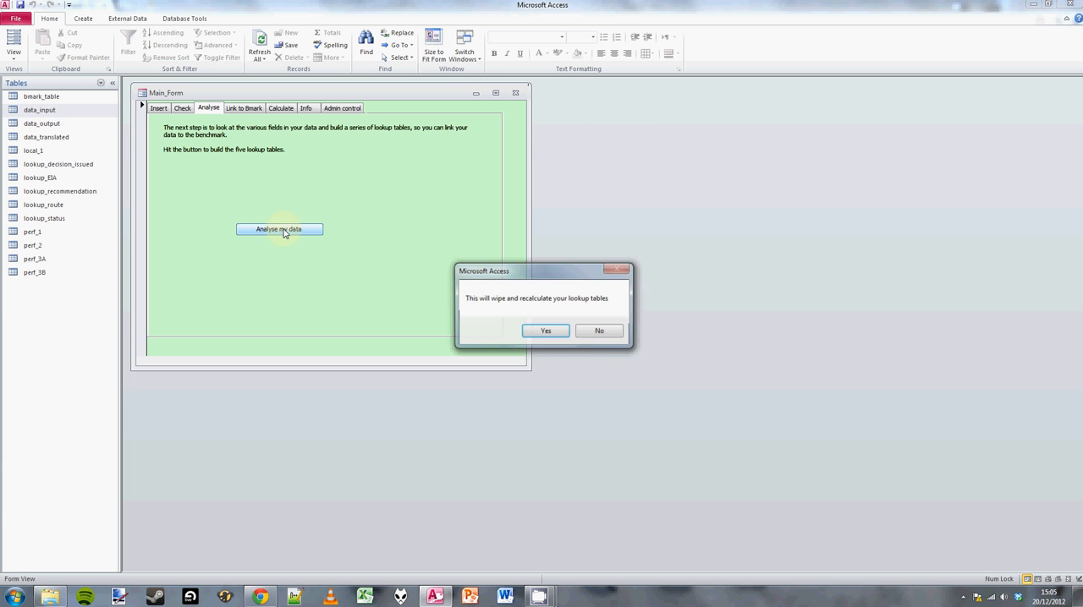
{"action": "left_click", "coordinate": [547, 331]}
{"action": "left_click", "coordinate": [598, 331]}
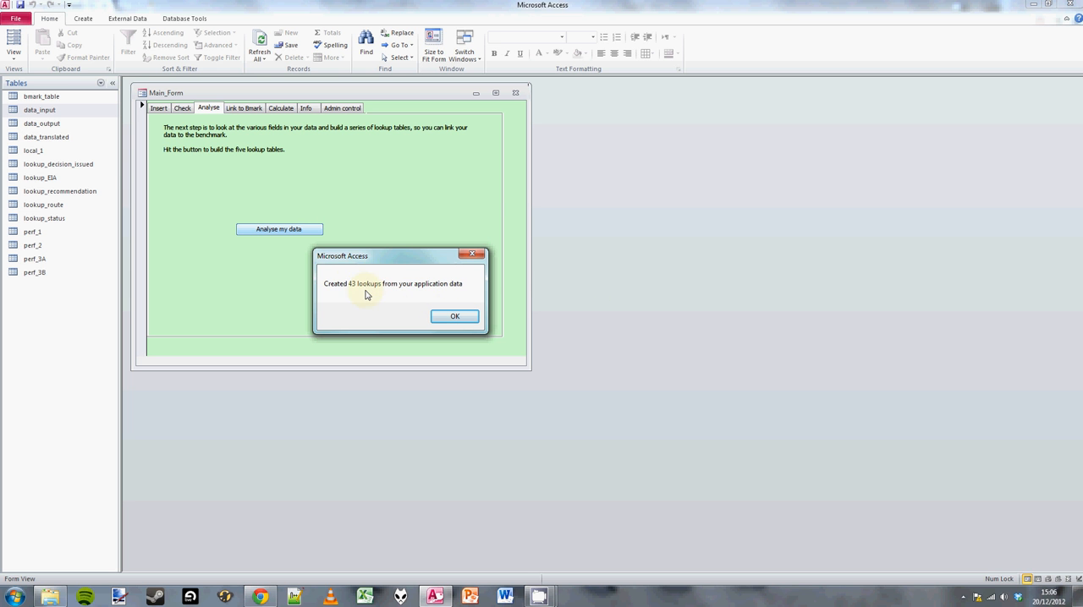
{"action": "left_click", "coordinate": [439, 318]}
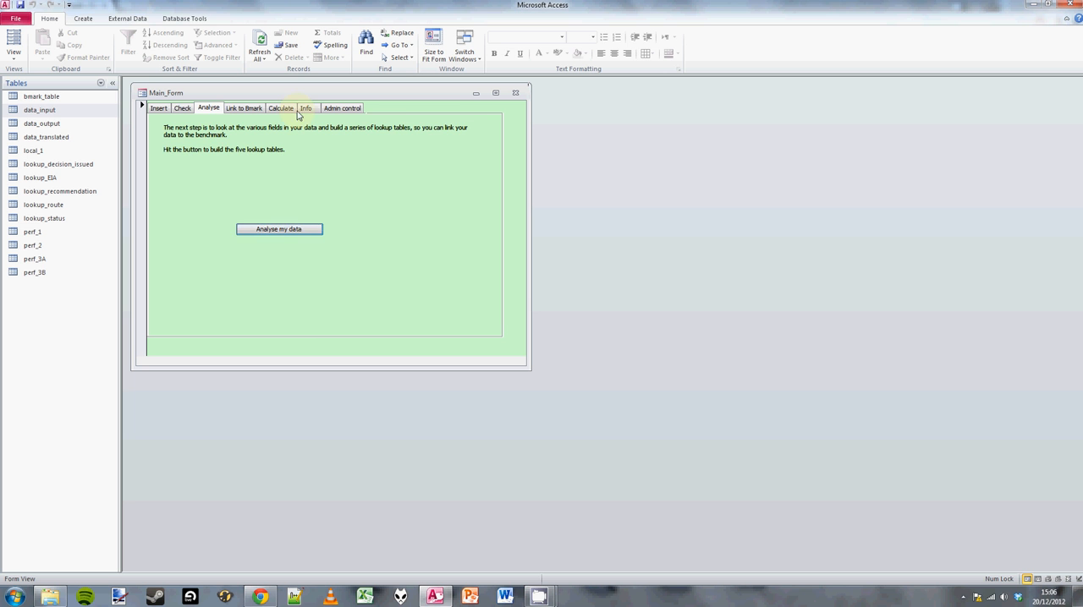
Open the status lookup for linking to the benchmark and set the benchmark status of PER to decided.
{"action": "left_click", "coordinate": [251, 108]}
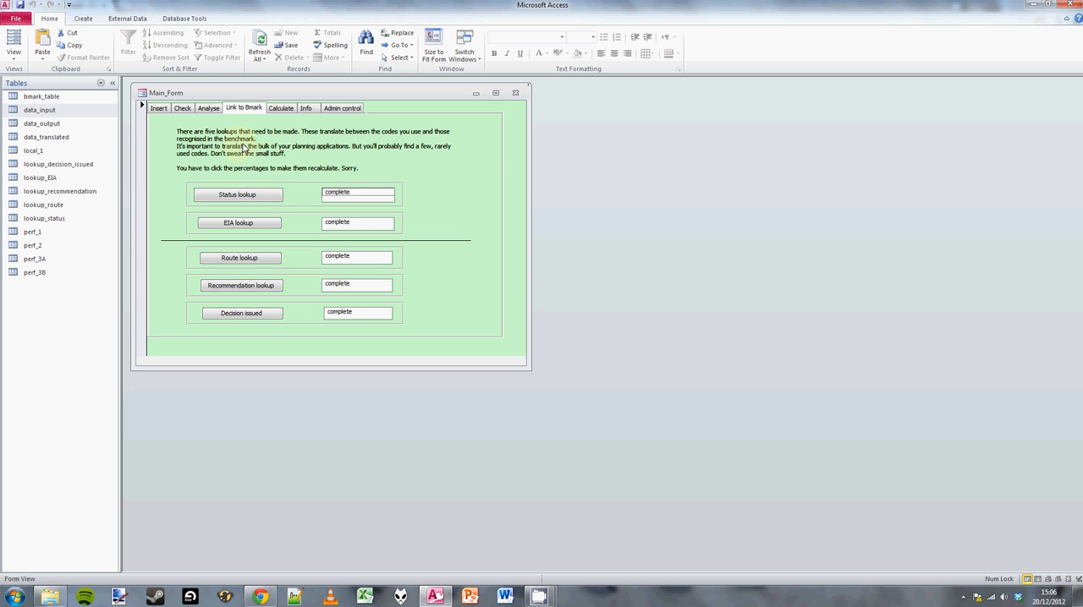
{"action": "left_click", "coordinate": [248, 196]}
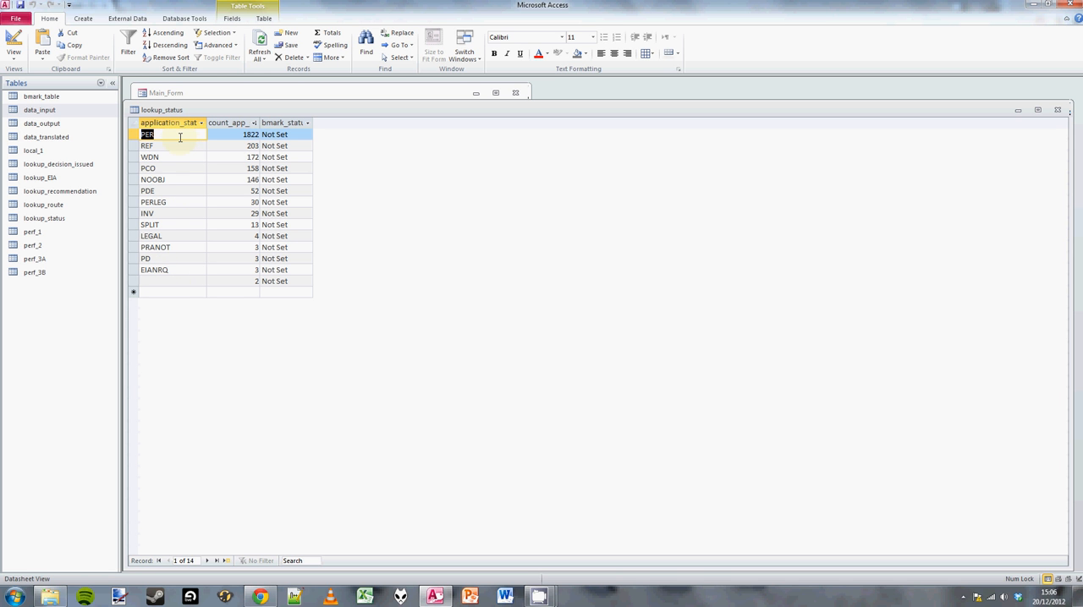
{"action": "left_click", "coordinate": [300, 134]}
{"action": "left_click", "coordinate": [307, 136]}
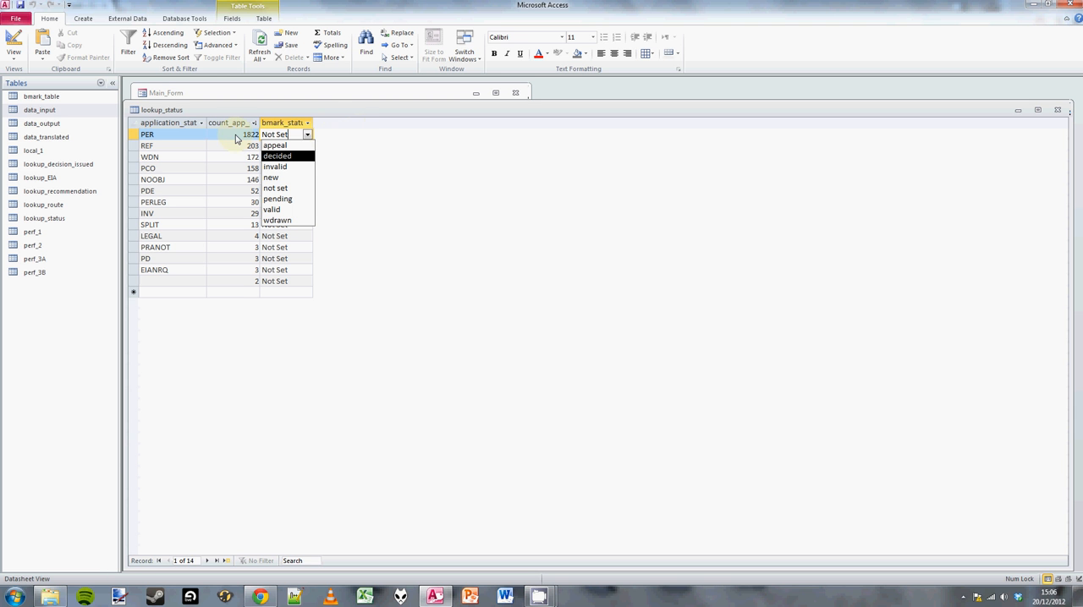
{"action": "left_click", "coordinate": [308, 136]}
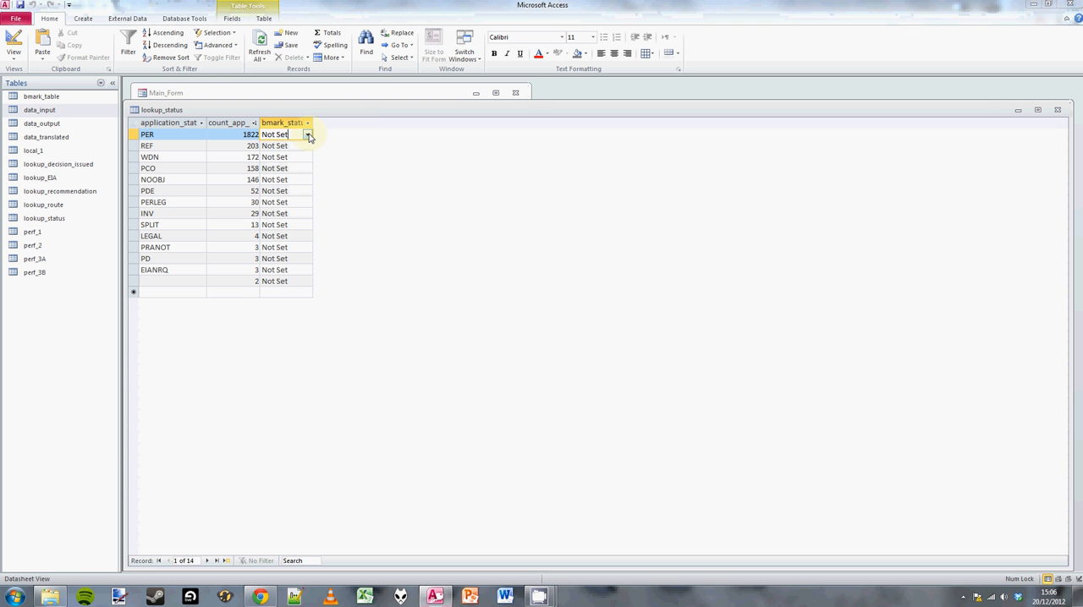
{"action": "left_click", "coordinate": [308, 136]}
{"action": "left_click", "coordinate": [278, 157]}
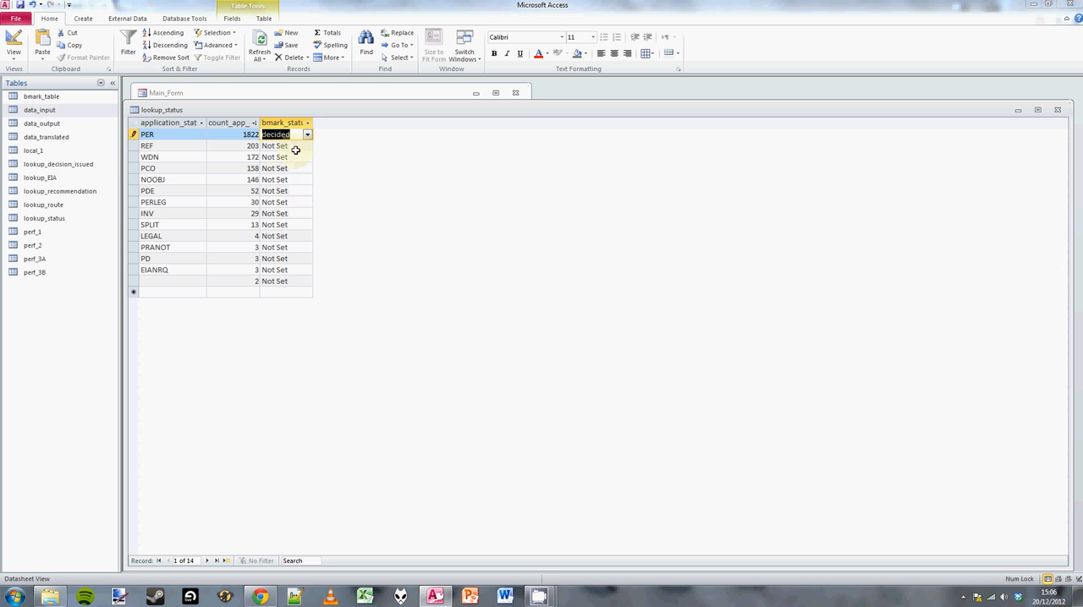
Set the benchmark status of REF to decided and of WDN to wdrawn in the status lookup.
{"action": "left_click", "coordinate": [305, 145]}
{"action": "left_click", "coordinate": [307, 146]}
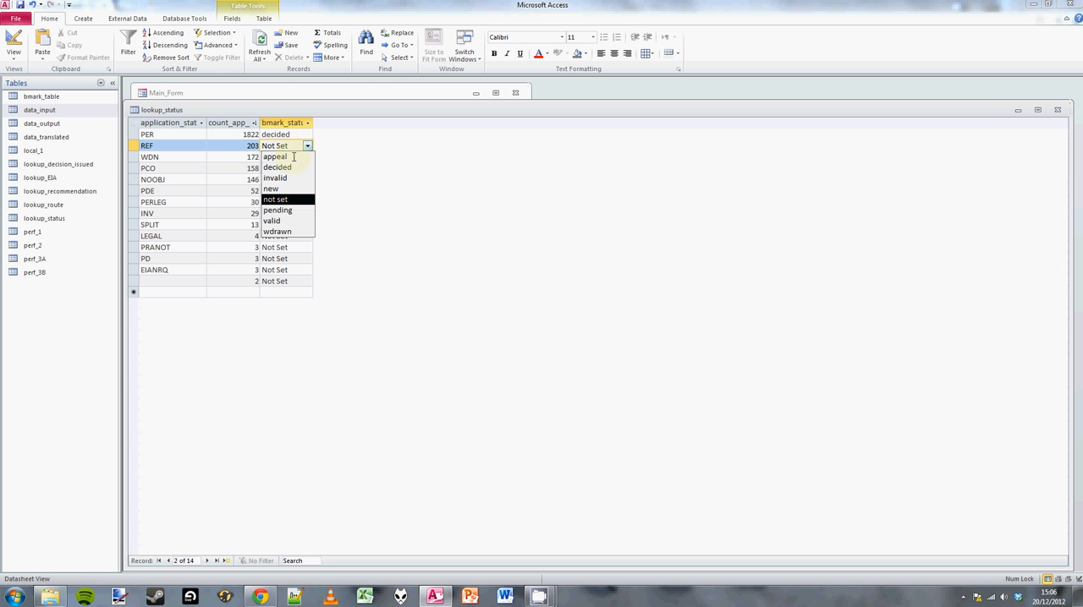
{"action": "left_click", "coordinate": [278, 167]}
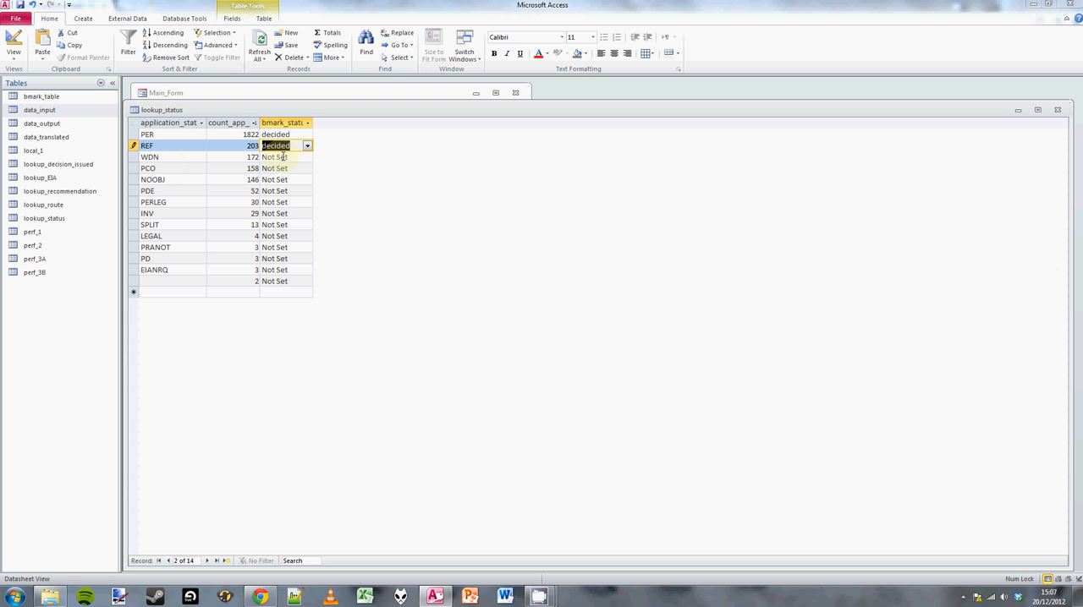
{"action": "left_click", "coordinate": [306, 156]}
{"action": "left_click", "coordinate": [308, 158]}
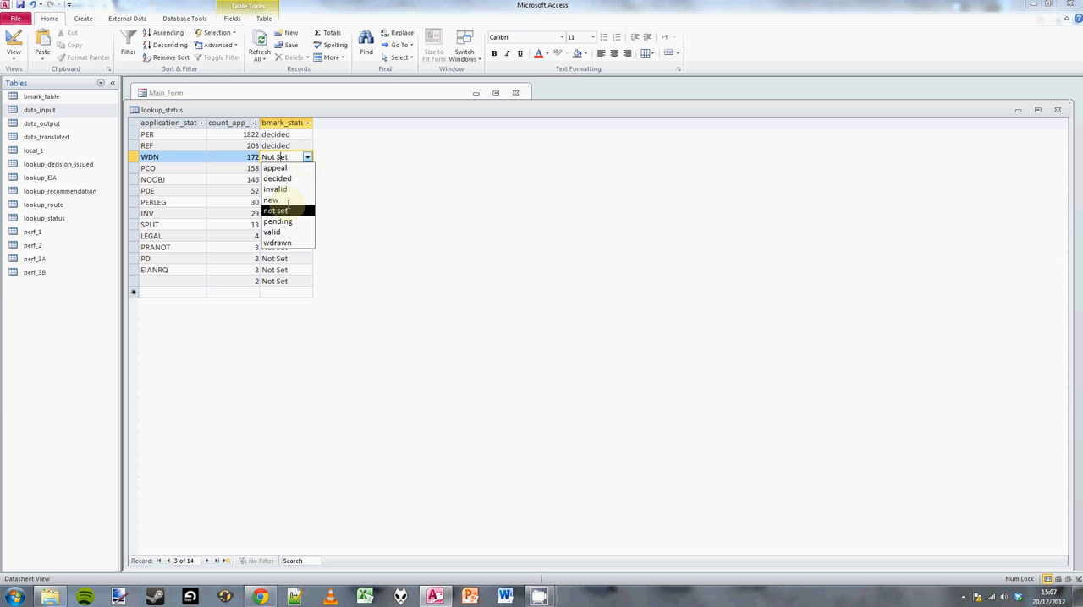
{"action": "left_click", "coordinate": [282, 243]}
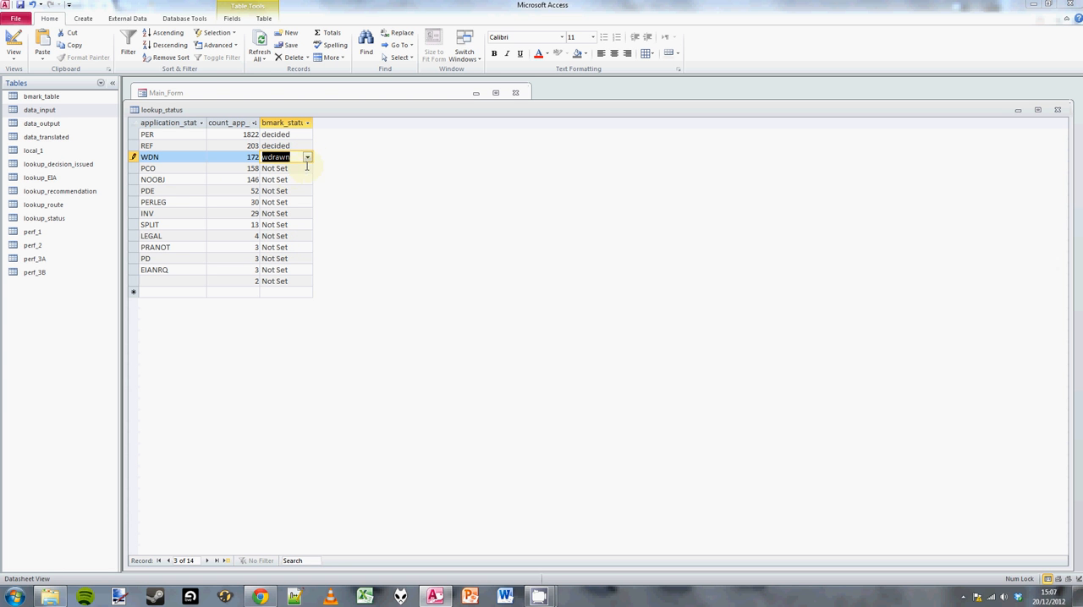
Set the benchmark status of PCO to pending, then close the status lookup and recalculate its completion percentage.
{"action": "left_click", "coordinate": [292, 169]}
{"action": "left_click", "coordinate": [307, 169]}
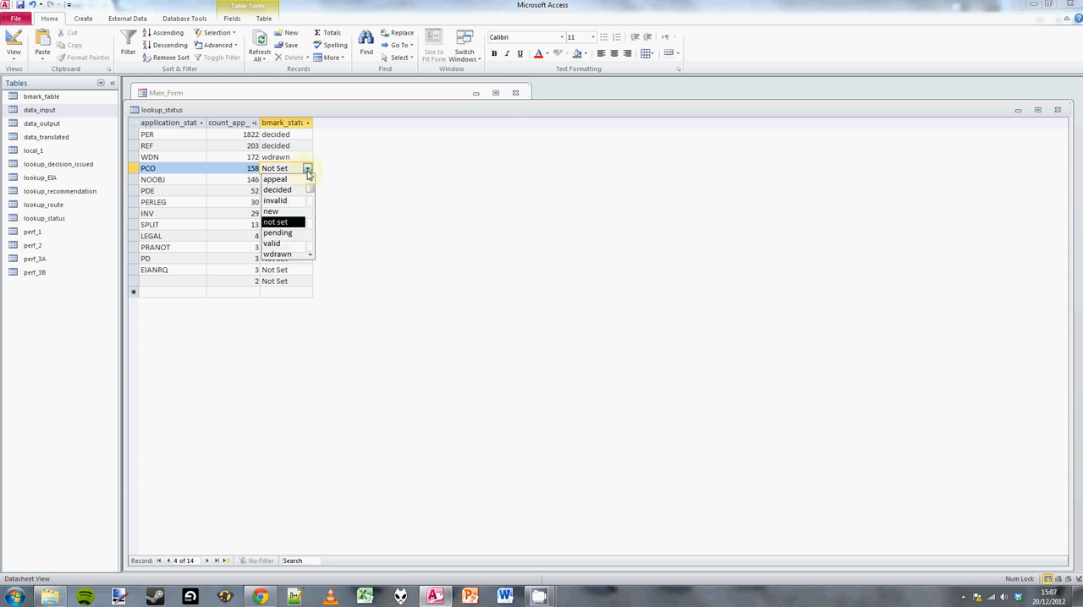
{"action": "left_click", "coordinate": [292, 233]}
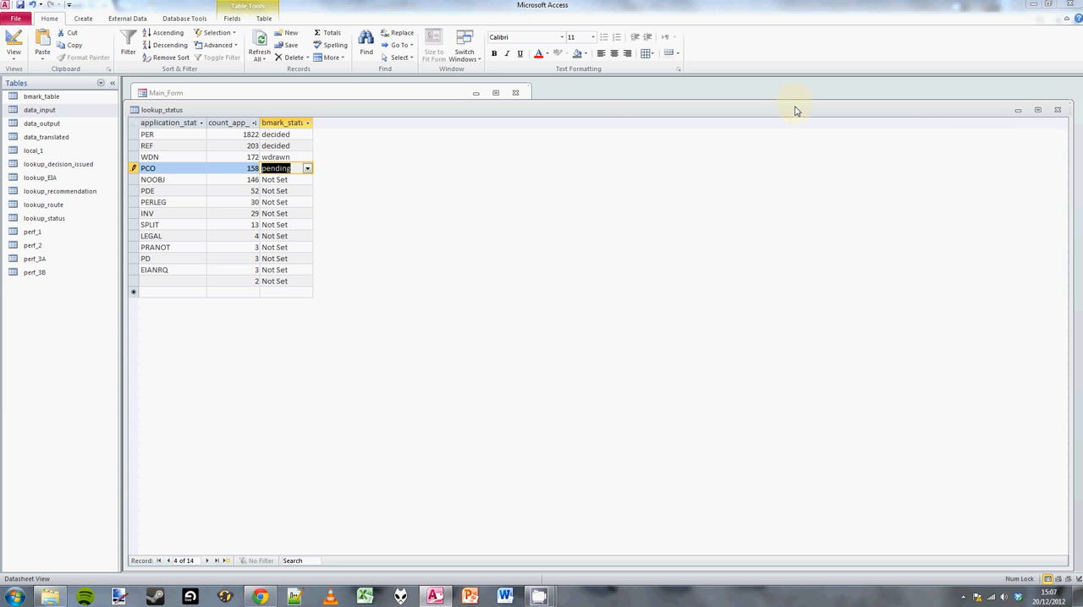
{"action": "left_click", "coordinate": [1057, 110]}
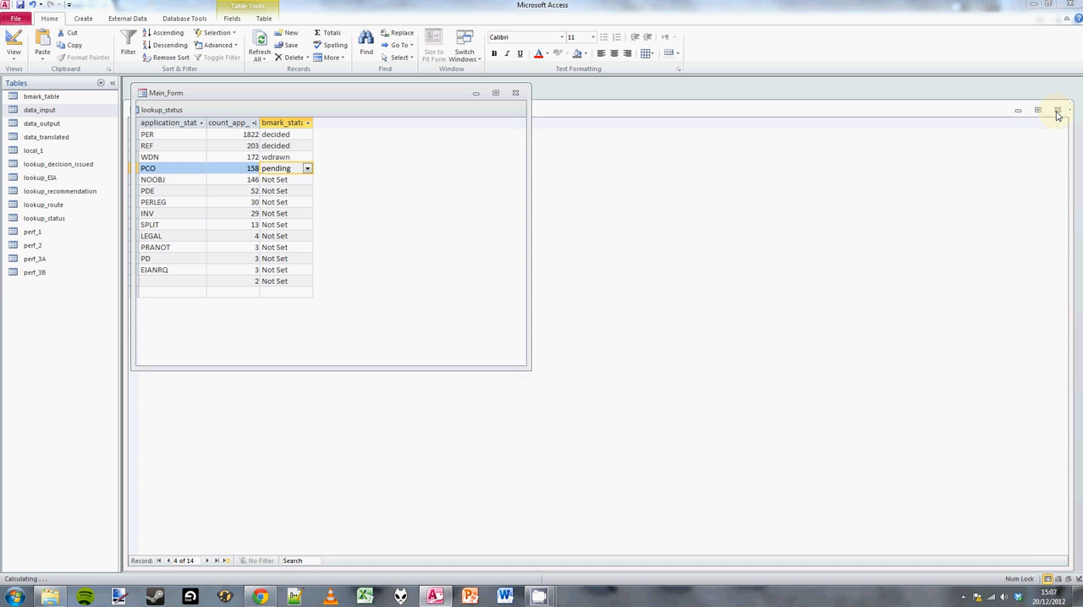
{"action": "left_click", "coordinate": [339, 194]}
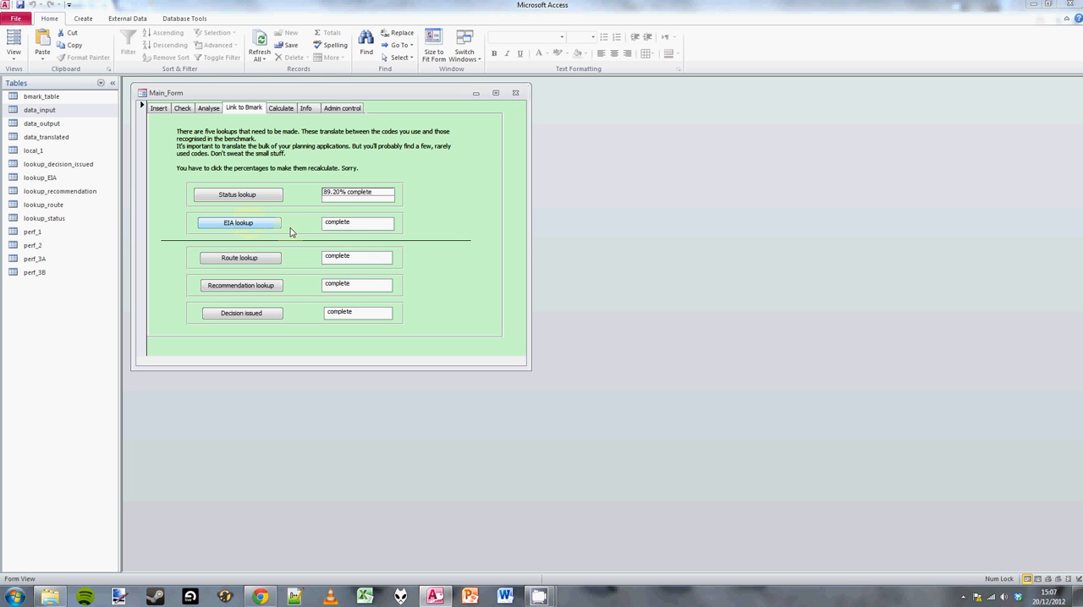
Open the EIA lookup for linking to the benchmark and close the Chrome window running in the background.
{"action": "left_click", "coordinate": [241, 226]}
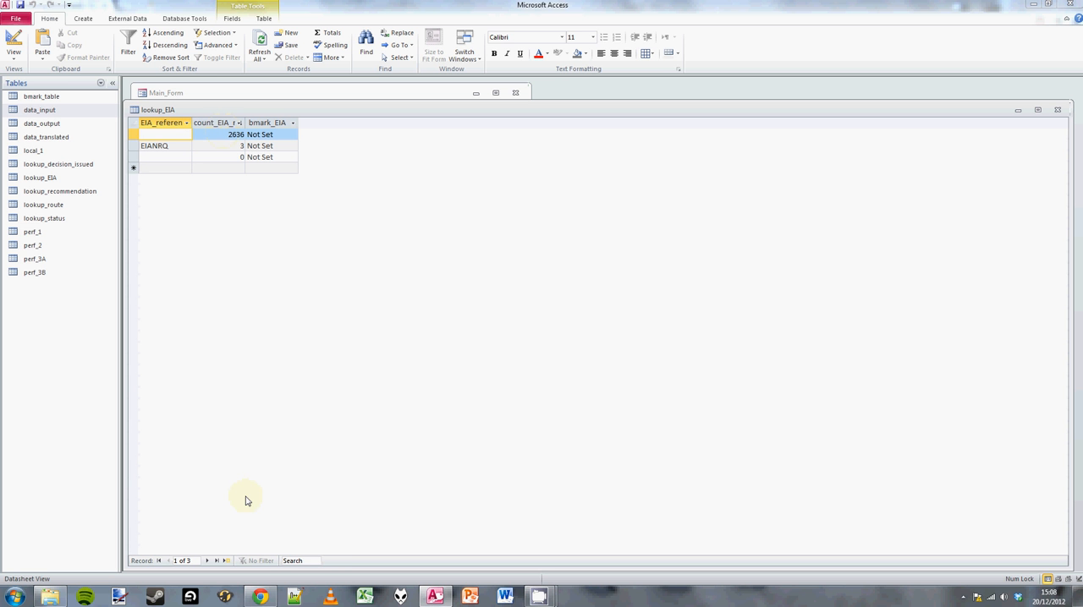
{"action": "right_click", "coordinate": [259, 596]}
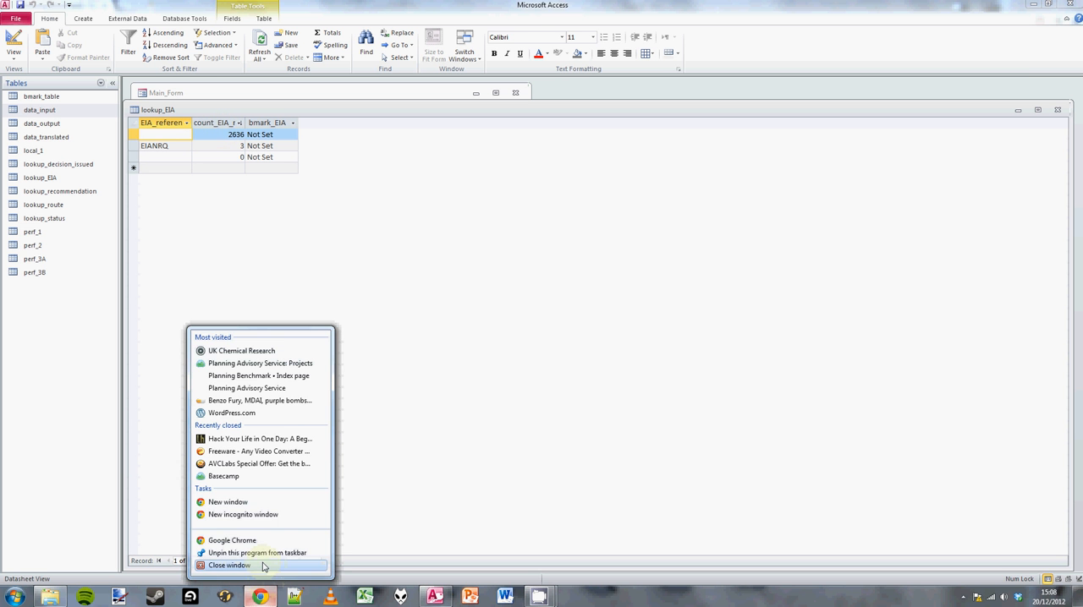
{"action": "left_click", "coordinate": [269, 566]}
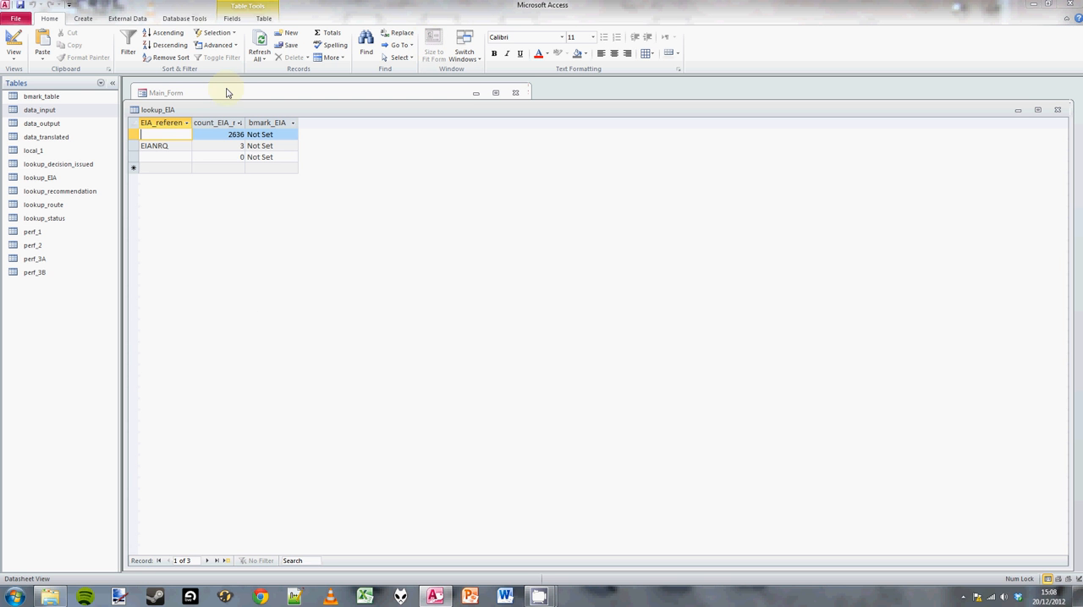
Set the benchmark EIA value of the first blank-reference row to EIA_no in the EIA lookup.
{"action": "left_click", "coordinate": [226, 144]}
{"action": "left_click", "coordinate": [228, 133]}
{"action": "left_click", "coordinate": [287, 134]}
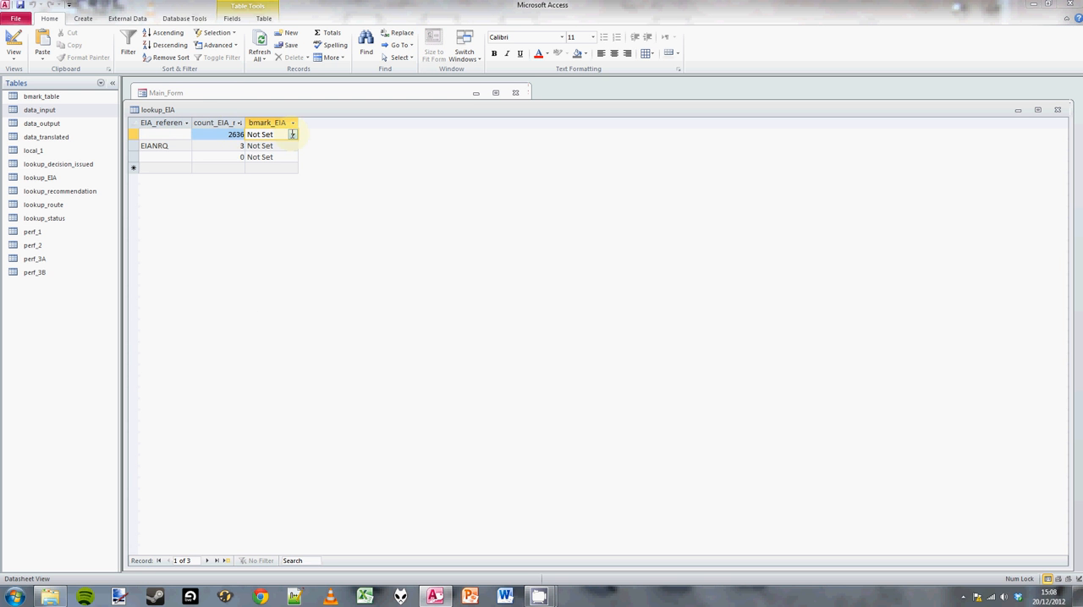
{"action": "left_click", "coordinate": [291, 134]}
{"action": "left_click", "coordinate": [260, 147]}
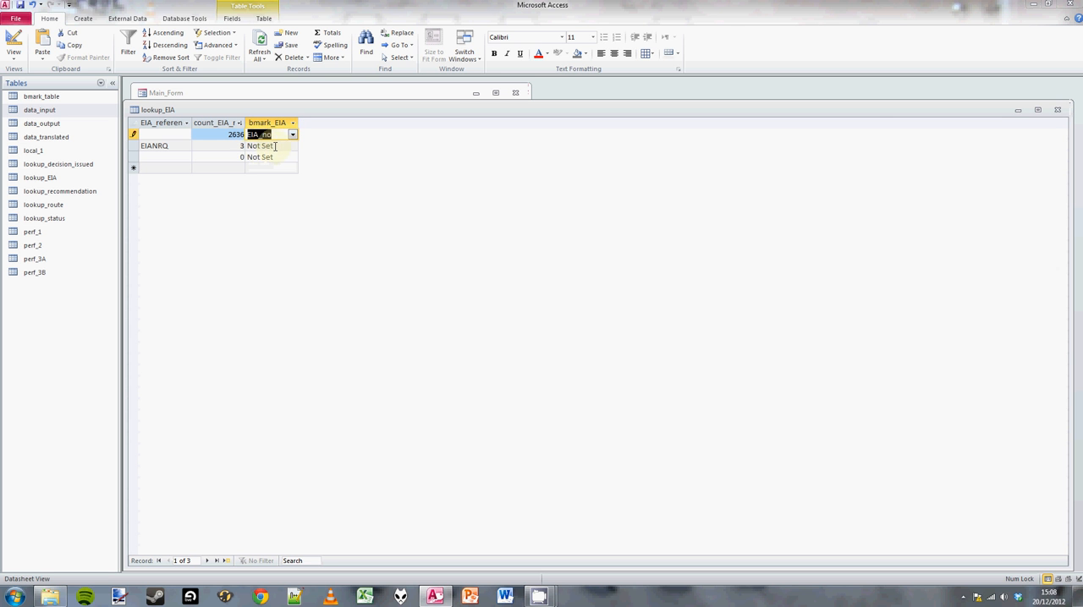
Set the benchmark EIA value of EIANRQ to EIA_yes, then close the EIA lookup and recalculate its completion percentage.
{"action": "left_click", "coordinate": [286, 145]}
{"action": "left_click", "coordinate": [293, 146]}
{"action": "left_click", "coordinate": [284, 168]}
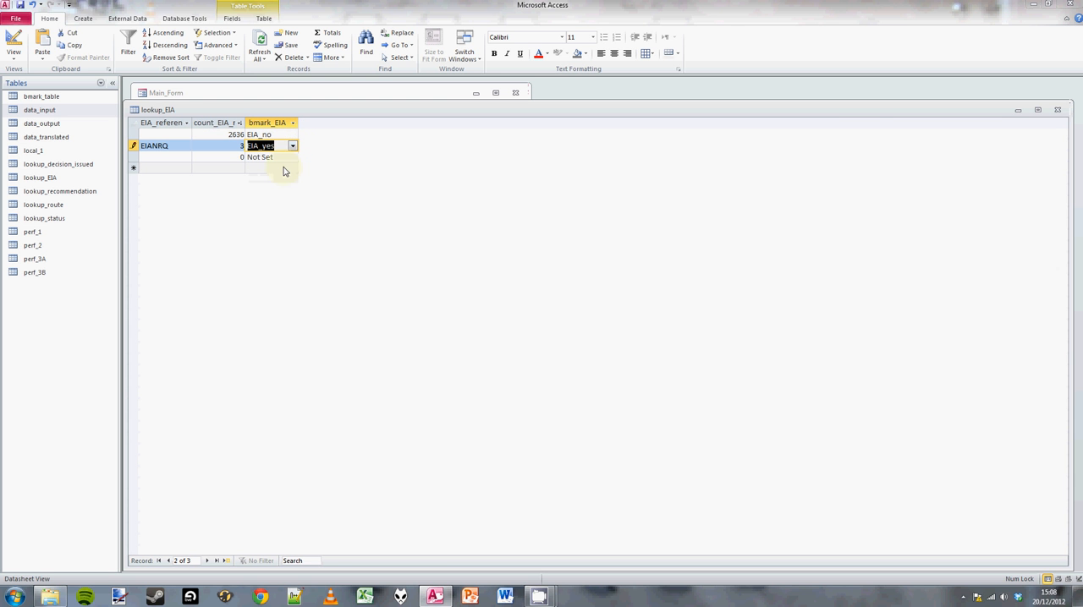
{"action": "left_click", "coordinate": [1059, 111]}
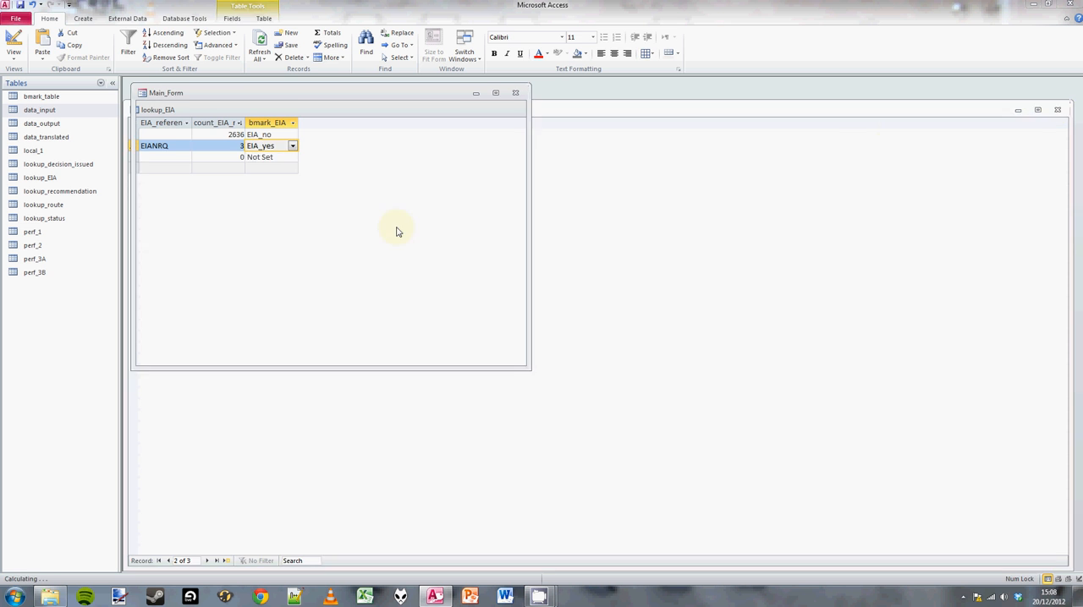
{"action": "left_click", "coordinate": [347, 226]}
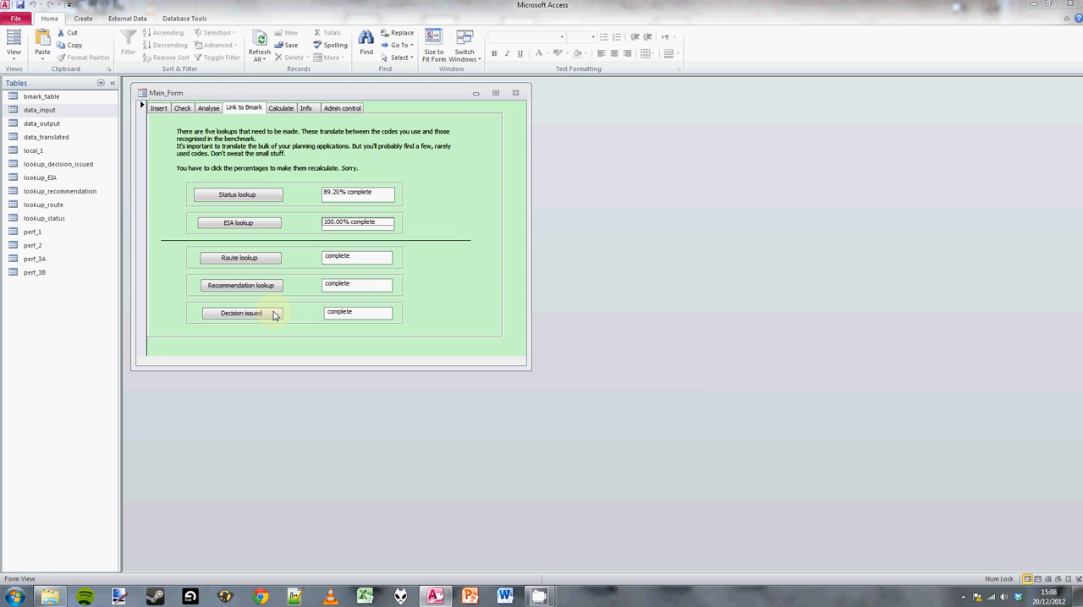
Open the route lookup and set the benchmark route of DEL to dele.
{"action": "left_click", "coordinate": [239, 259]}
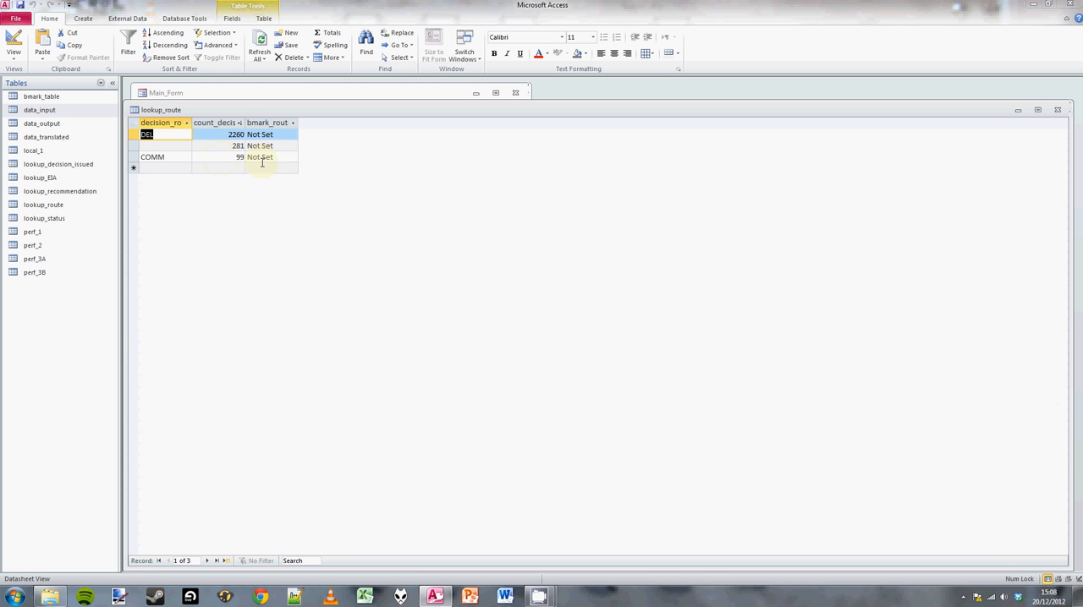
{"action": "left_click", "coordinate": [269, 157]}
{"action": "left_click", "coordinate": [292, 136]}
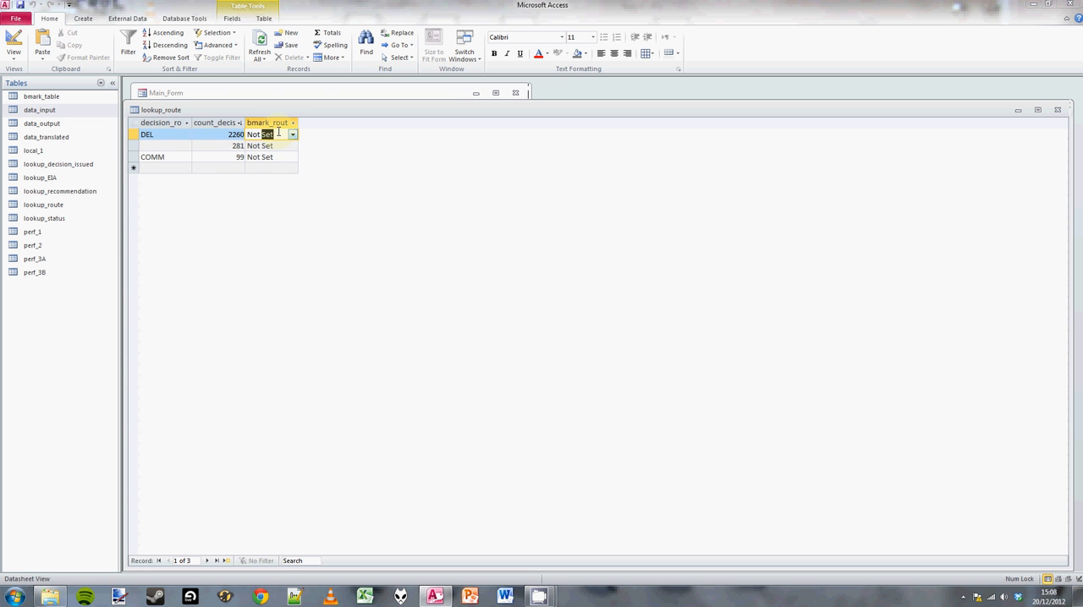
{"action": "left_click", "coordinate": [293, 137]}
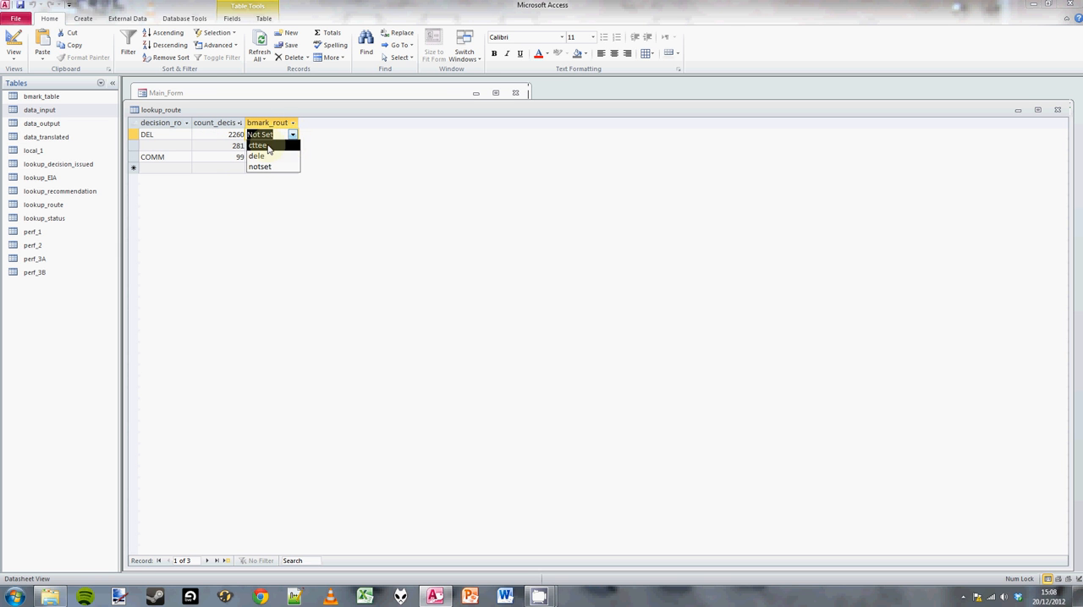
{"action": "left_click", "coordinate": [265, 157]}
Set the benchmark route of COMM to cttee, then close the route lookup and recalculate its completion percentage.
{"action": "left_click", "coordinate": [289, 158]}
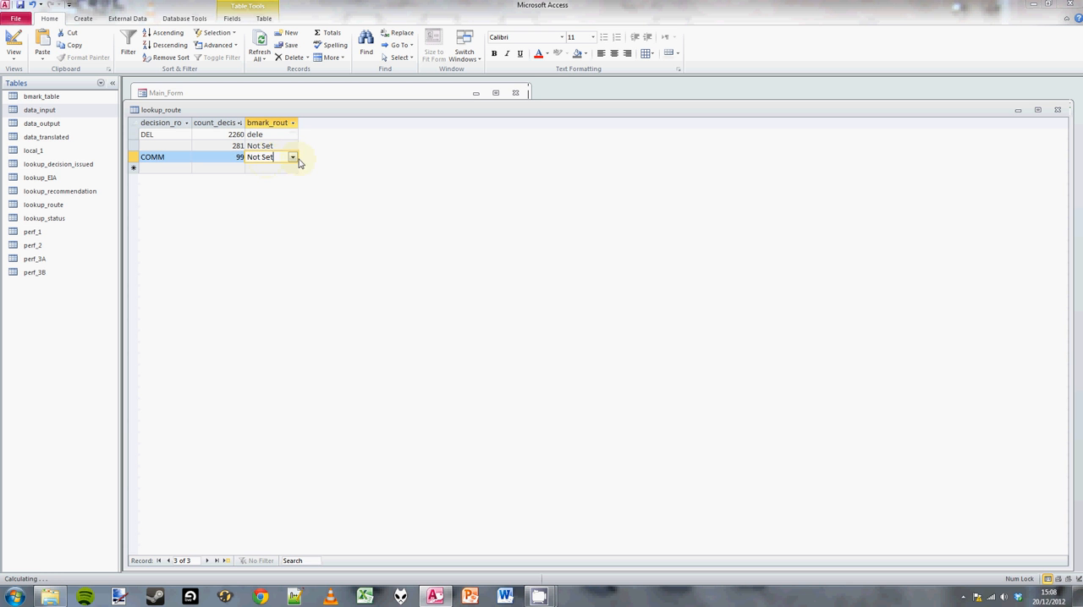
{"action": "left_click", "coordinate": [291, 158]}
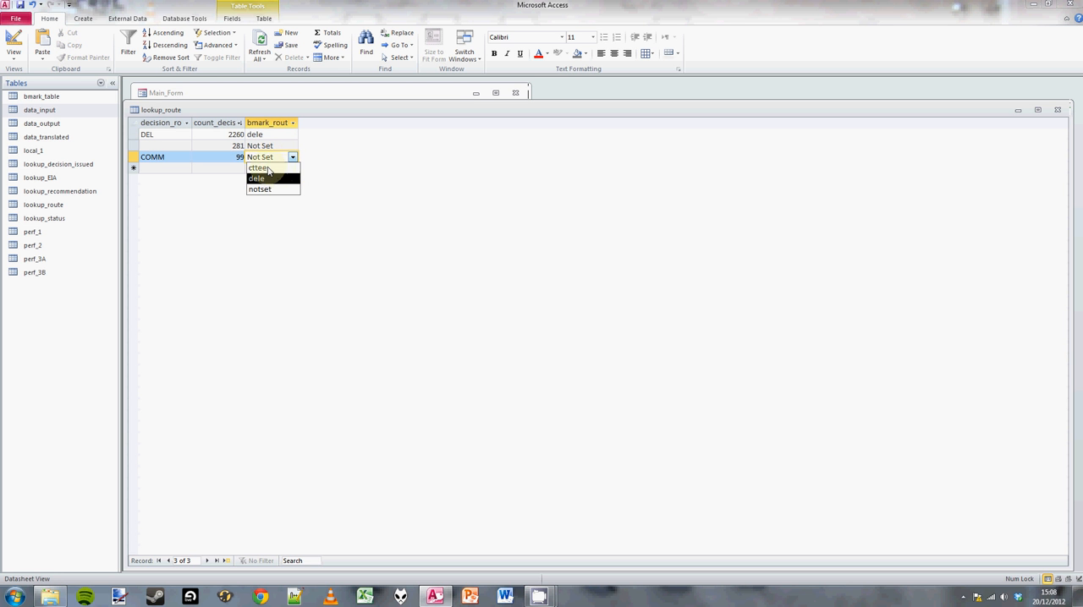
{"action": "left_click", "coordinate": [264, 168]}
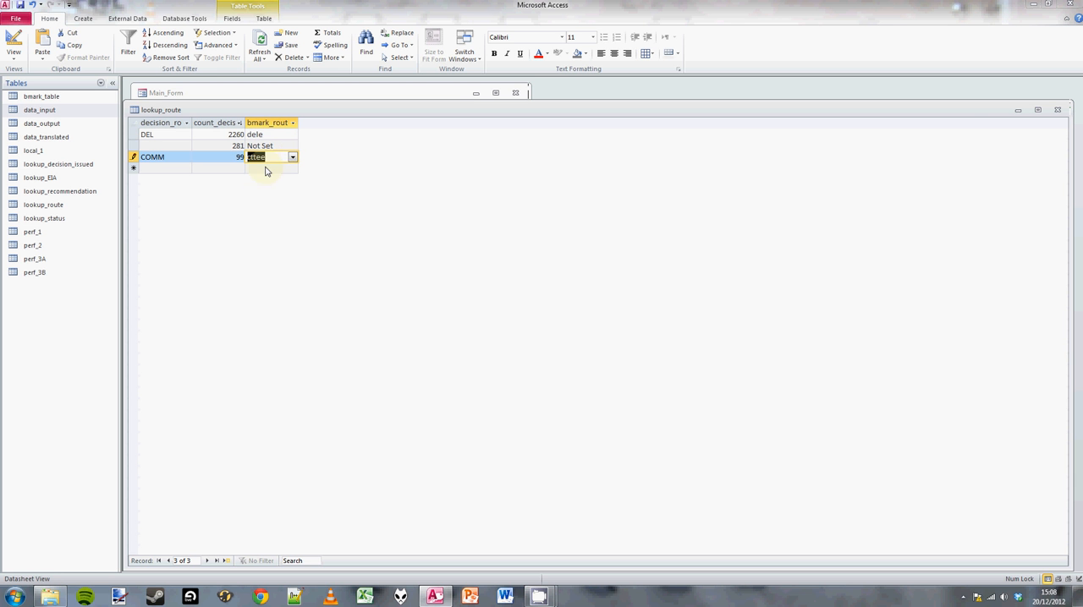
{"action": "left_click", "coordinate": [1057, 111]}
{"action": "left_click", "coordinate": [336, 256]}
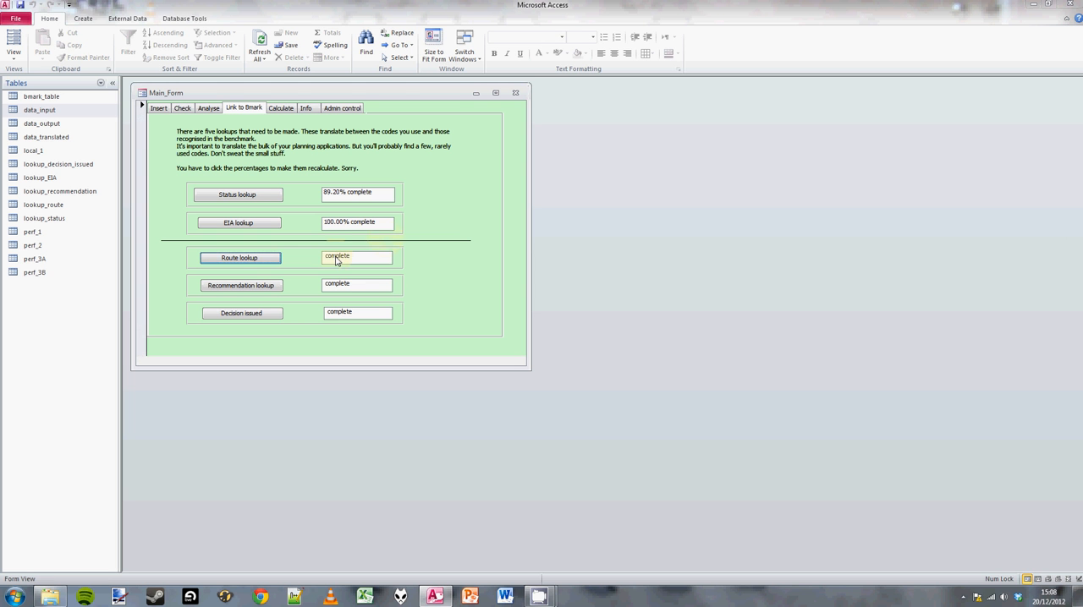
Open the recommendation lookup and set the benchmark recommendation of PER to grant.
{"action": "left_click", "coordinate": [245, 286]}
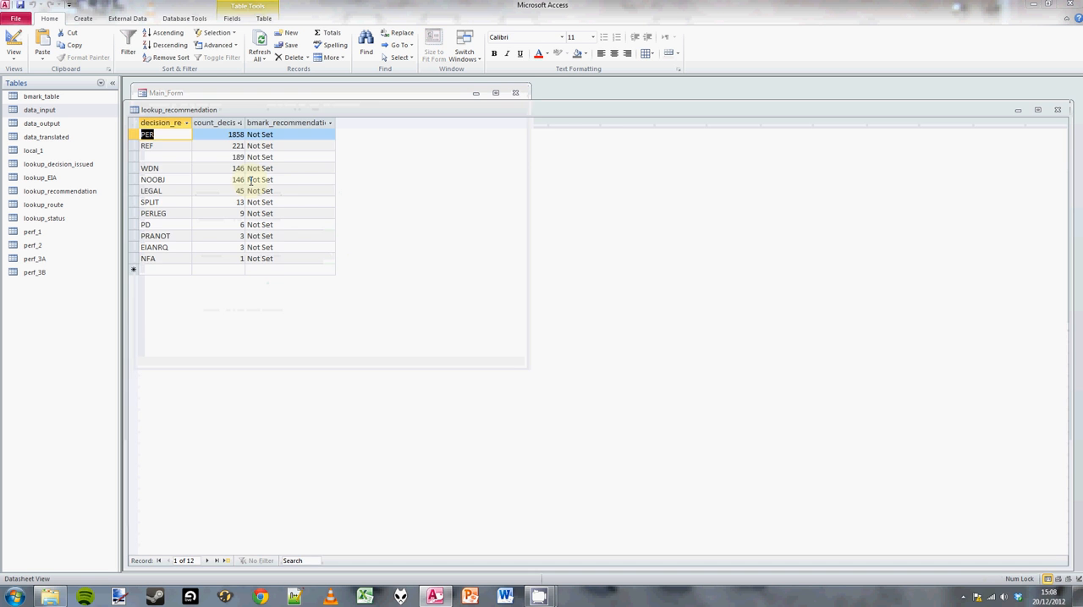
{"action": "left_click", "coordinate": [300, 134]}
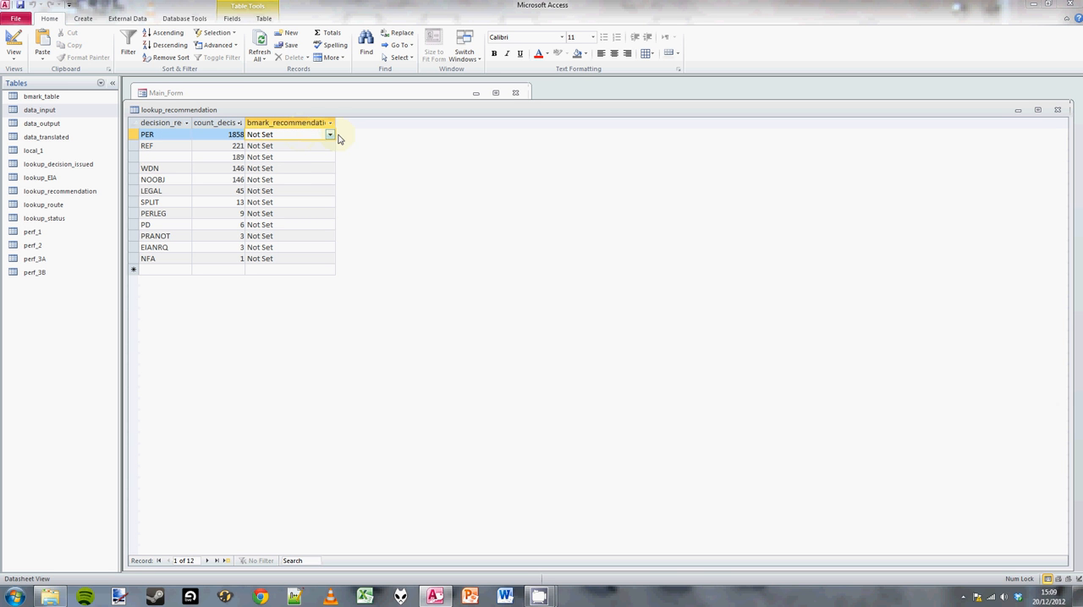
{"action": "left_click", "coordinate": [330, 136]}
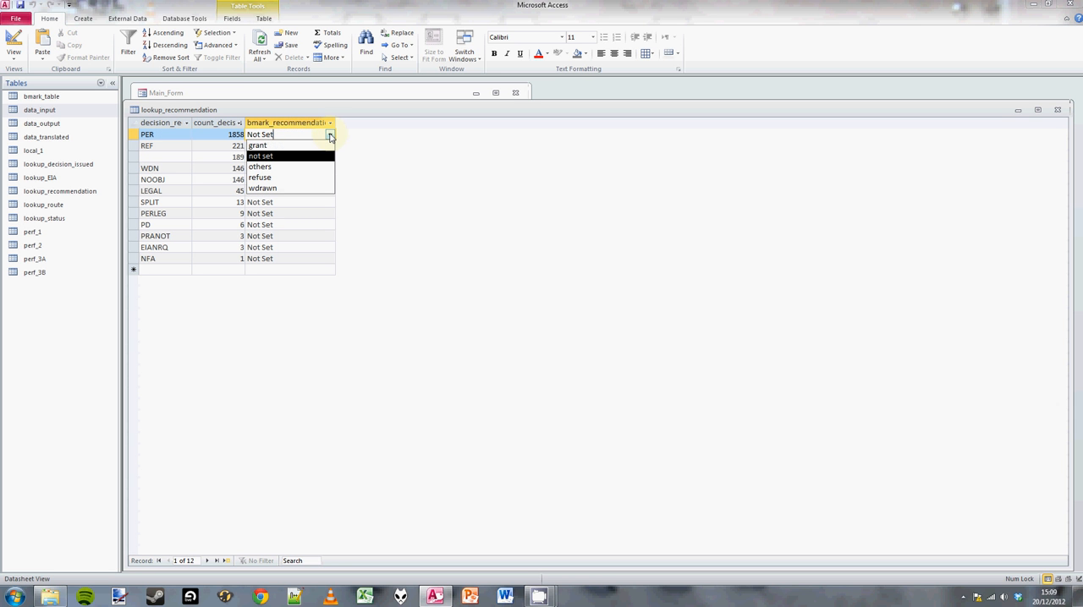
{"action": "left_click", "coordinate": [263, 146]}
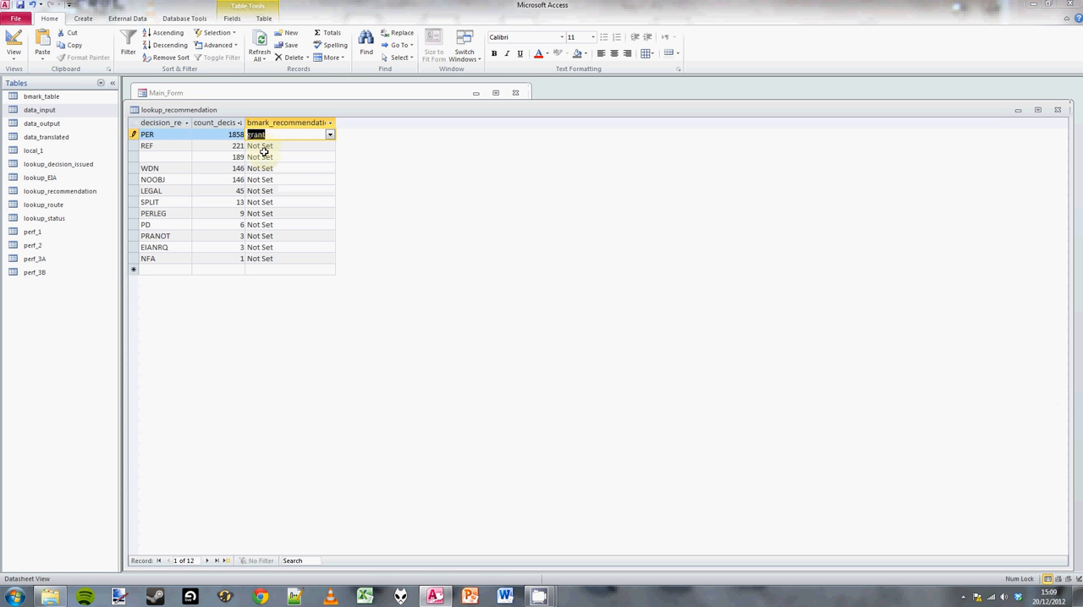
Set the benchmark recommendation of REF to refuse and of WDN to wdrawn in the recommendation lookup.
{"action": "left_click", "coordinate": [326, 145]}
{"action": "left_click", "coordinate": [330, 147]}
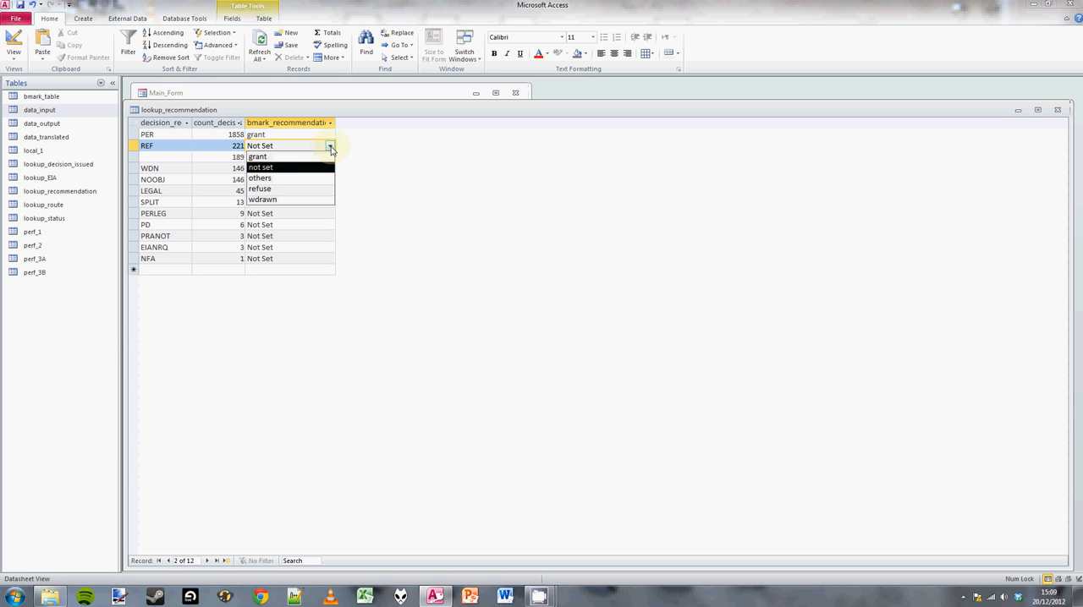
{"action": "left_click", "coordinate": [284, 189]}
{"action": "left_click", "coordinate": [282, 169]}
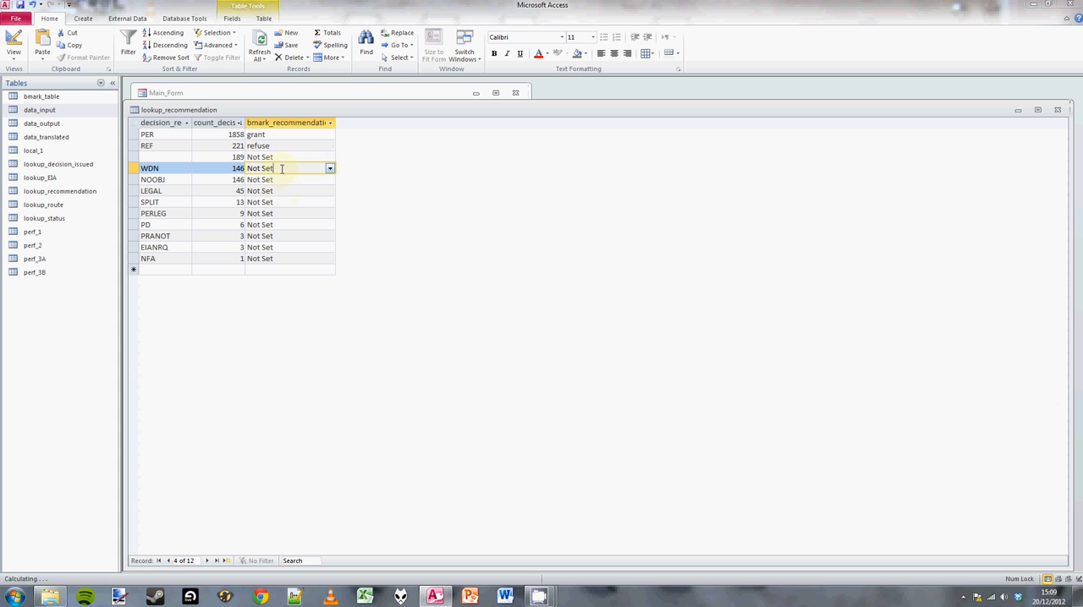
{"action": "left_click", "coordinate": [330, 168]}
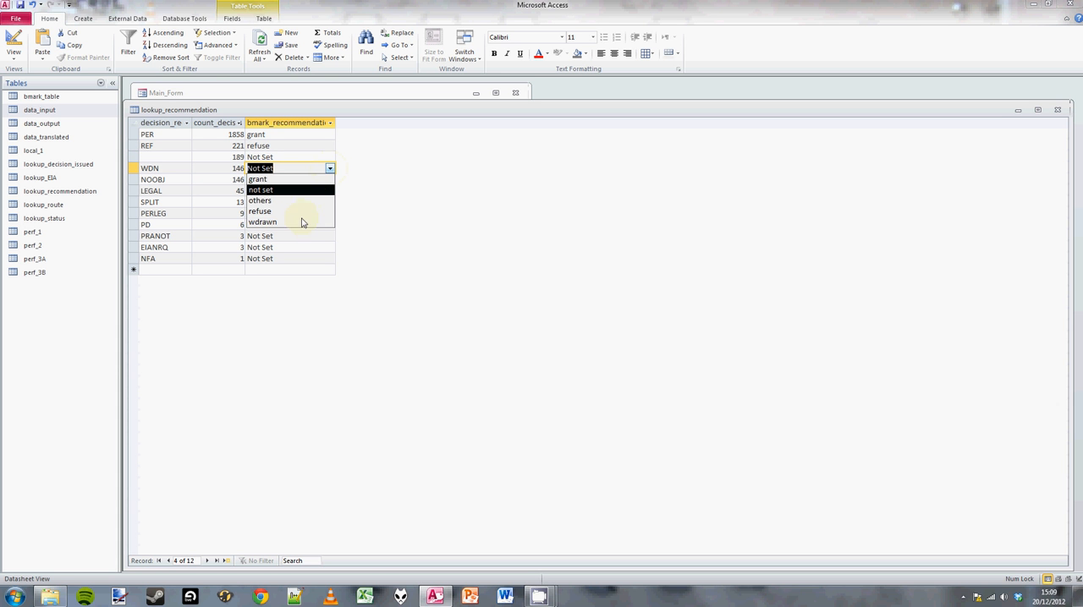
{"action": "left_click", "coordinate": [296, 224]}
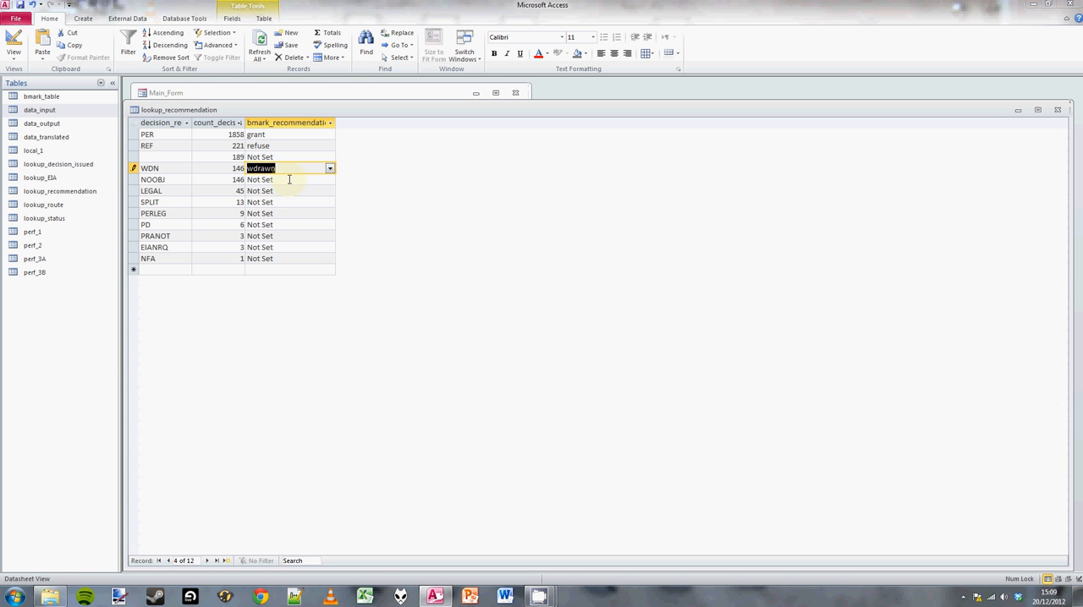
Set the benchmark recommendation of NOOBJ and SPLIT to grant, then close the recommendation lookup and recalculate its completion percentage.
{"action": "left_click", "coordinate": [324, 180]}
{"action": "left_click", "coordinate": [330, 179]}
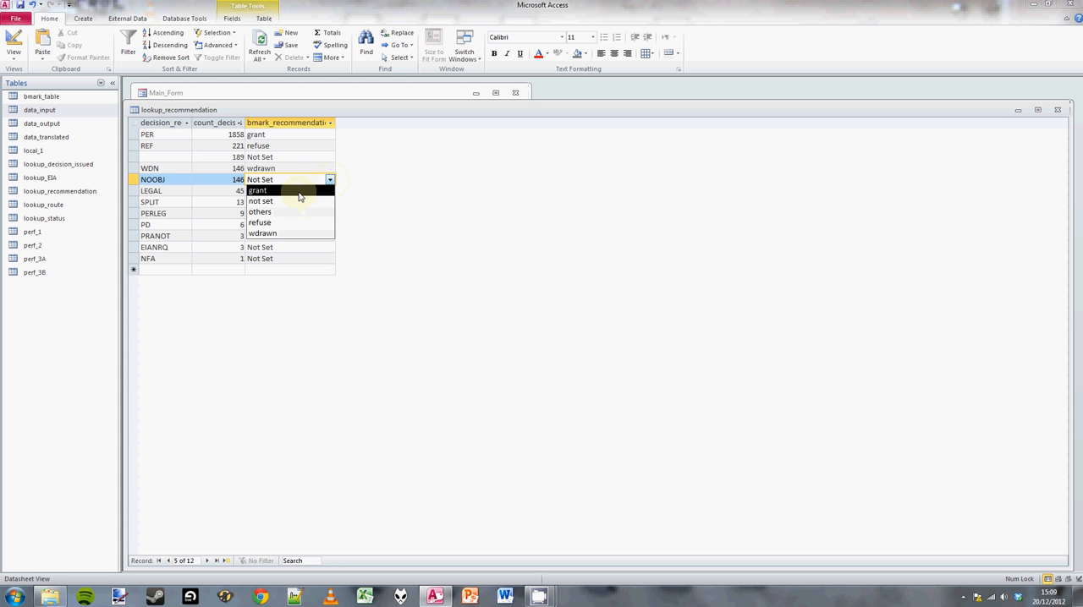
{"action": "left_click", "coordinate": [273, 191]}
{"action": "left_click", "coordinate": [282, 203]}
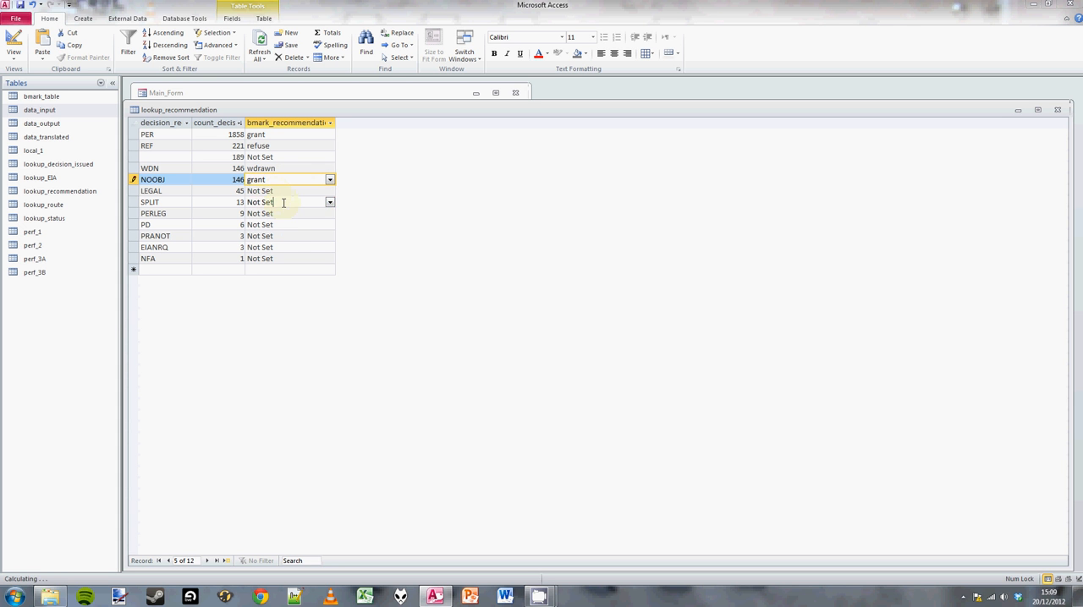
{"action": "left_click", "coordinate": [329, 202]}
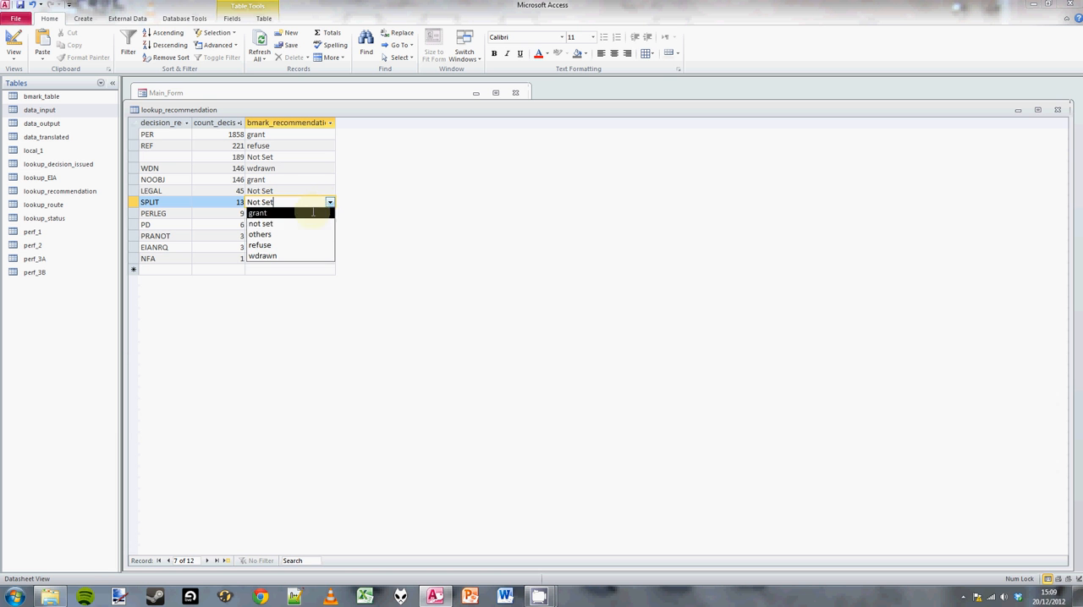
{"action": "left_click", "coordinate": [326, 214]}
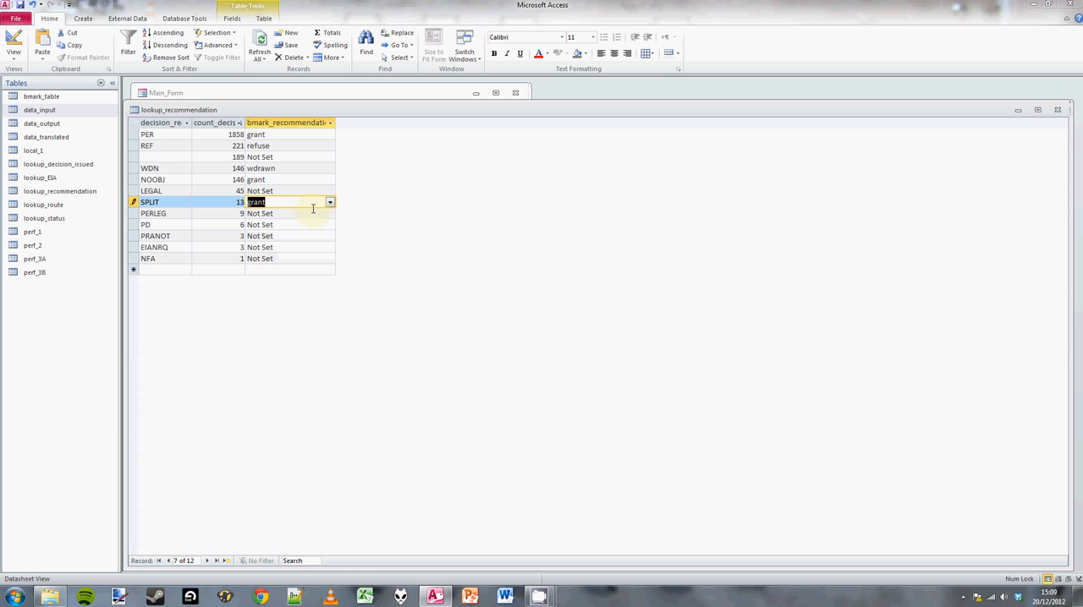
{"action": "left_click", "coordinate": [1057, 111]}
{"action": "left_click", "coordinate": [339, 291]}
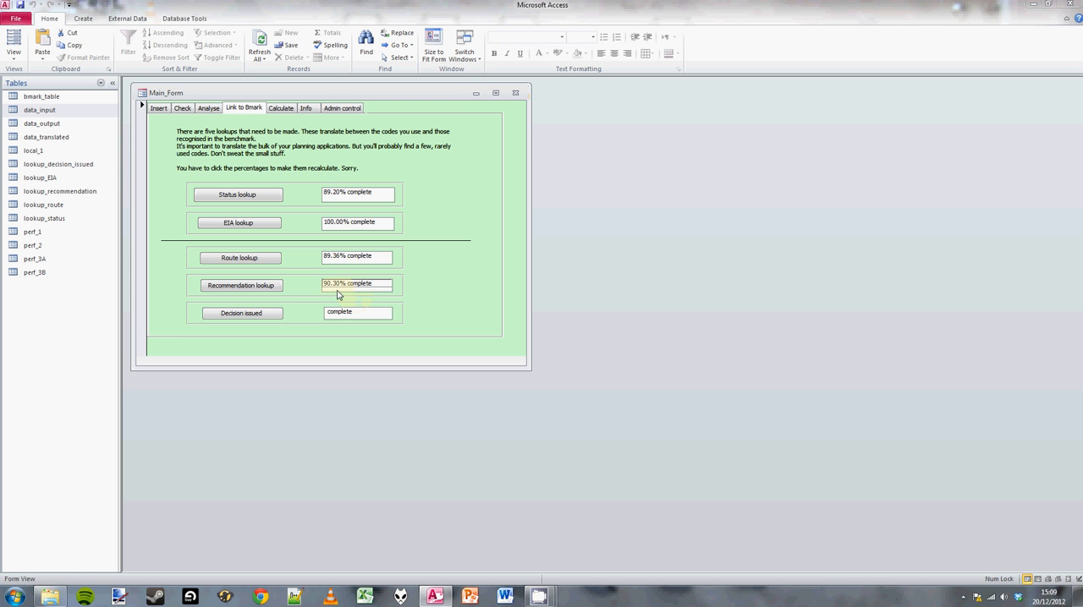
Open the decision issued lookup and set the benchmark decision of PER to grant.
{"action": "left_click", "coordinate": [267, 314]}
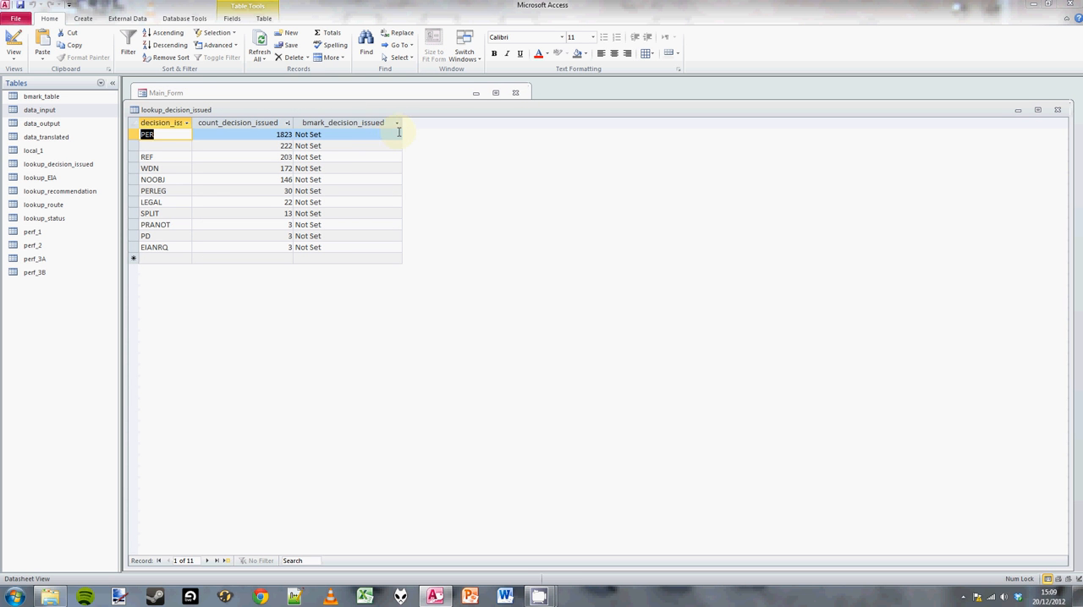
{"action": "left_click", "coordinate": [358, 133]}
{"action": "left_click", "coordinate": [396, 135]}
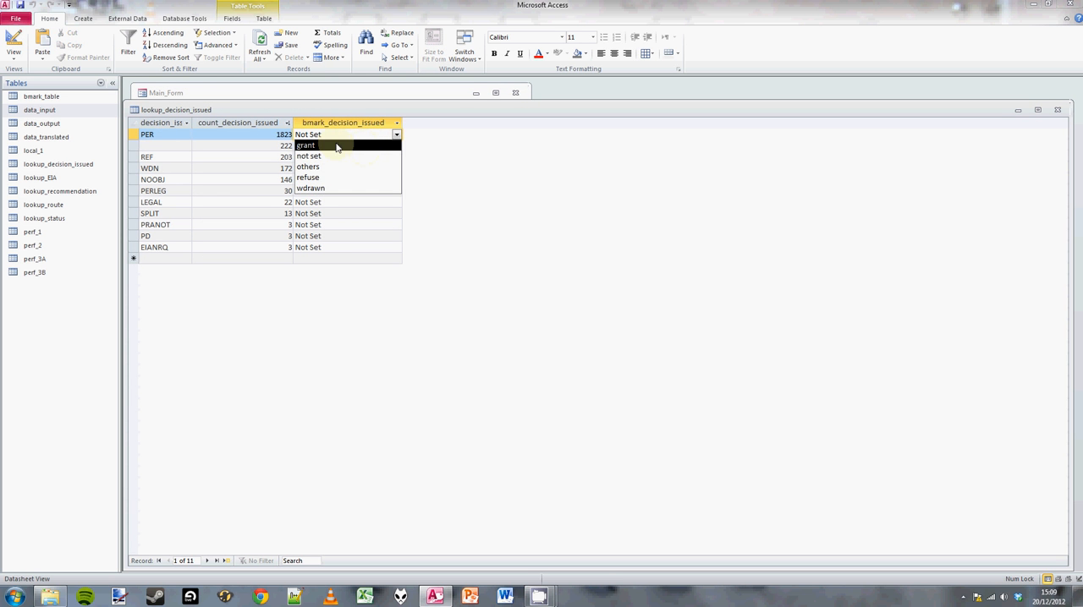
{"action": "left_click", "coordinate": [336, 146]}
Set the benchmark decision of REF to refuse and of WDN to wdrawn in the decision issued lookup.
{"action": "left_click", "coordinate": [377, 156]}
{"action": "left_click", "coordinate": [395, 157]}
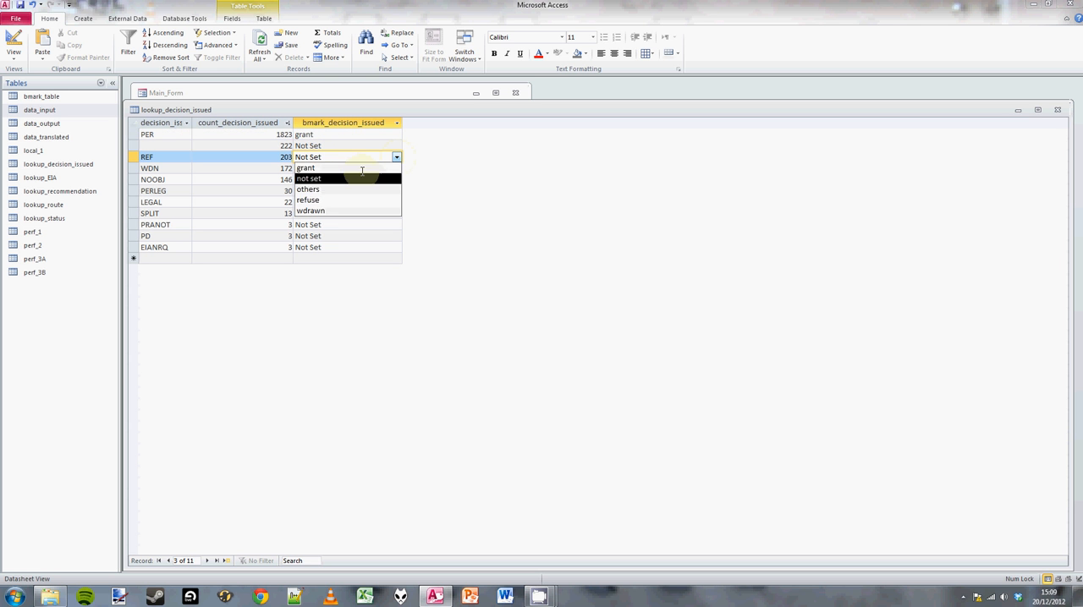
{"action": "left_click", "coordinate": [325, 200]}
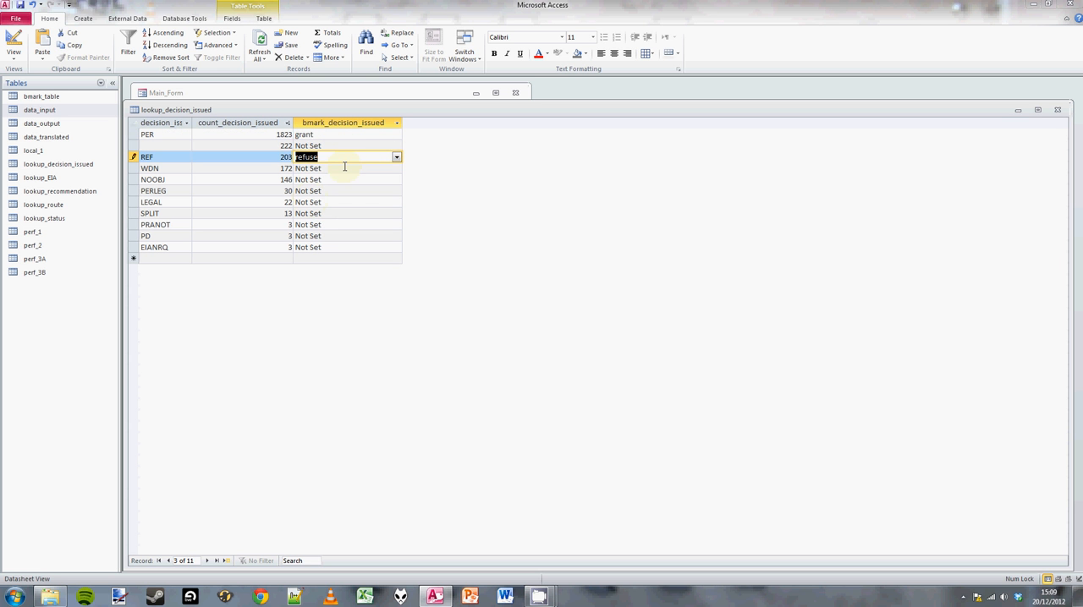
{"action": "left_click", "coordinate": [345, 167]}
{"action": "left_click", "coordinate": [396, 169]}
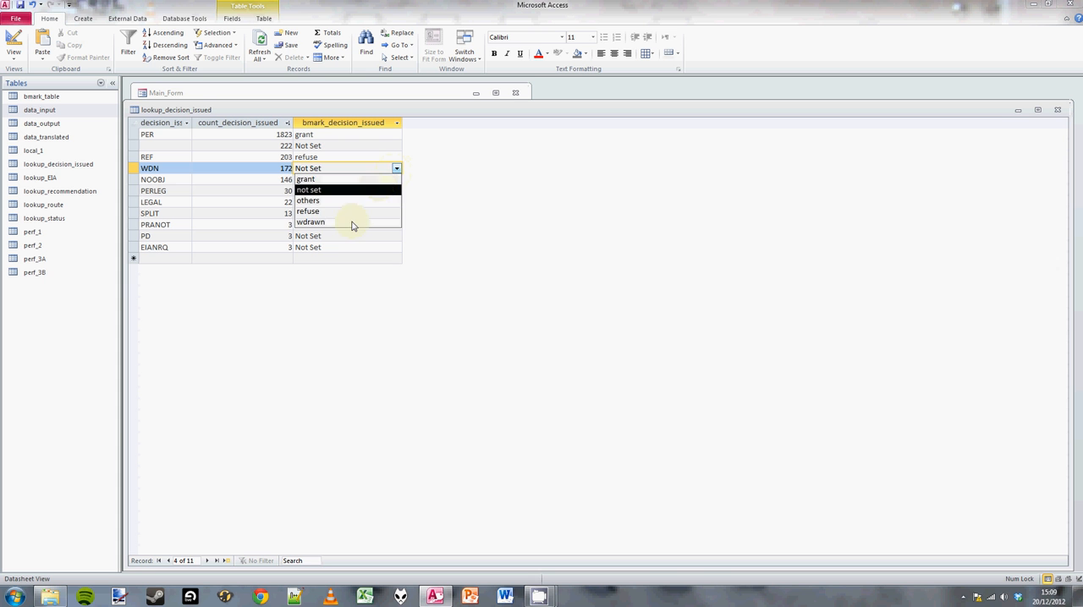
{"action": "left_click", "coordinate": [352, 224]}
Set the benchmark decision of NOOBJ to grant, then close the decision issued lookup and recalculate its completion percentage.
{"action": "left_click", "coordinate": [388, 180]}
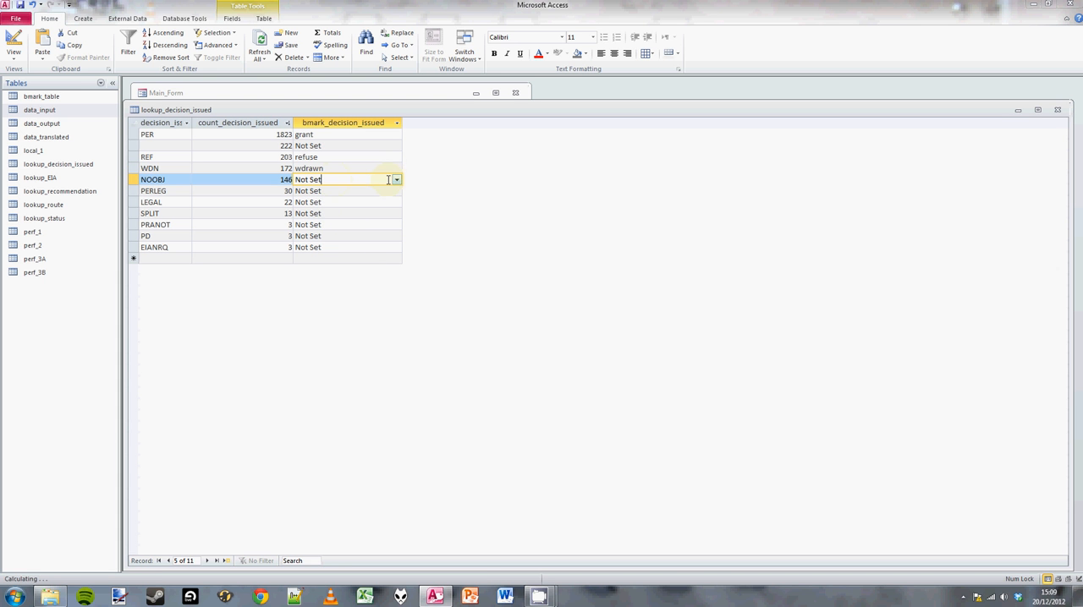
{"action": "left_click", "coordinate": [397, 180]}
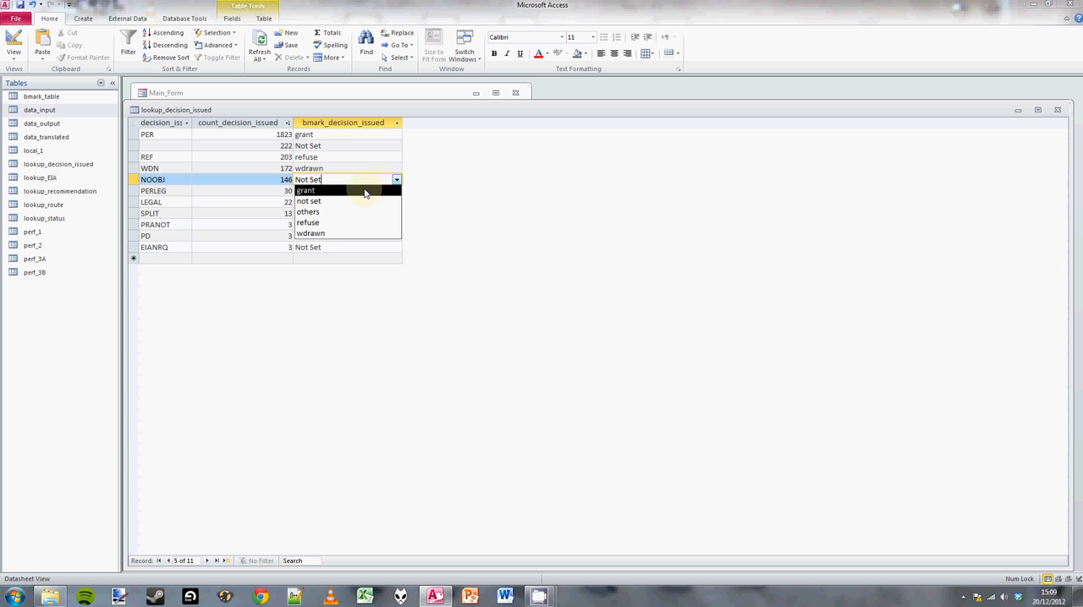
{"action": "left_click", "coordinate": [364, 191]}
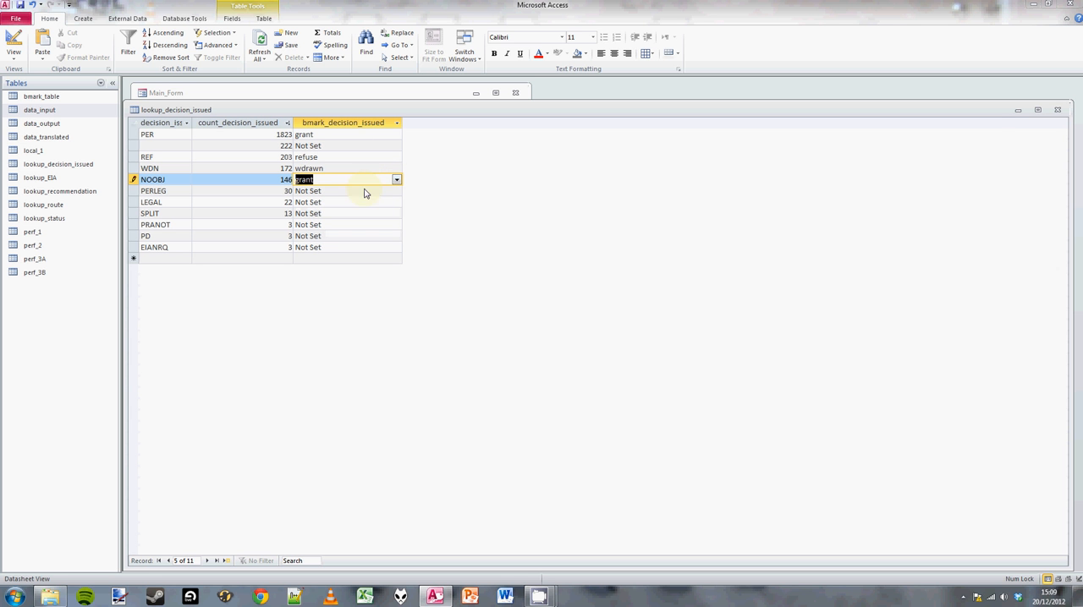
{"action": "left_click", "coordinate": [1060, 111]}
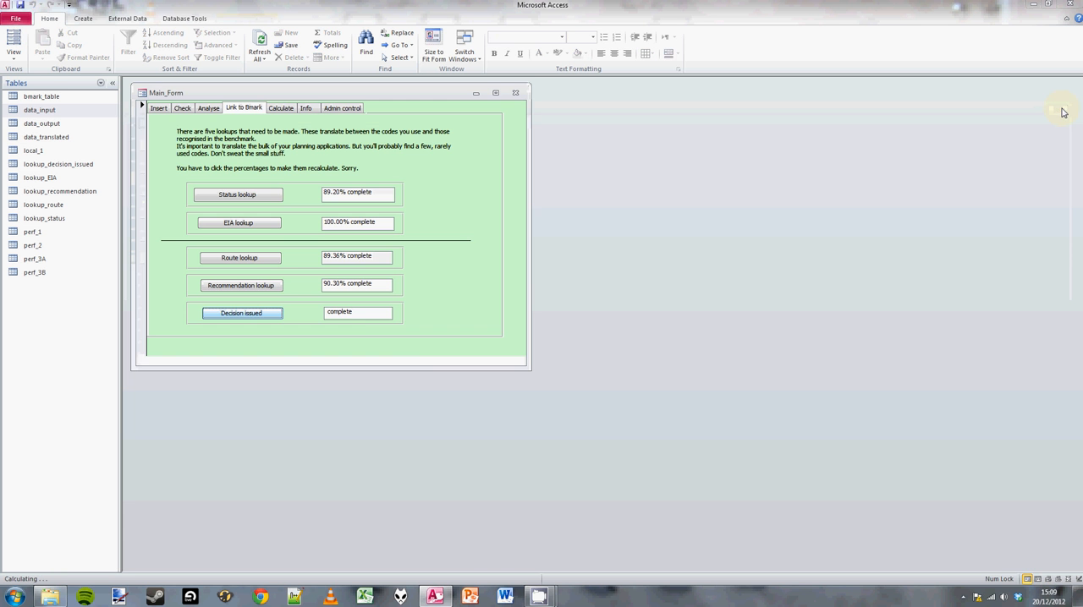
{"action": "left_click", "coordinate": [365, 318]}
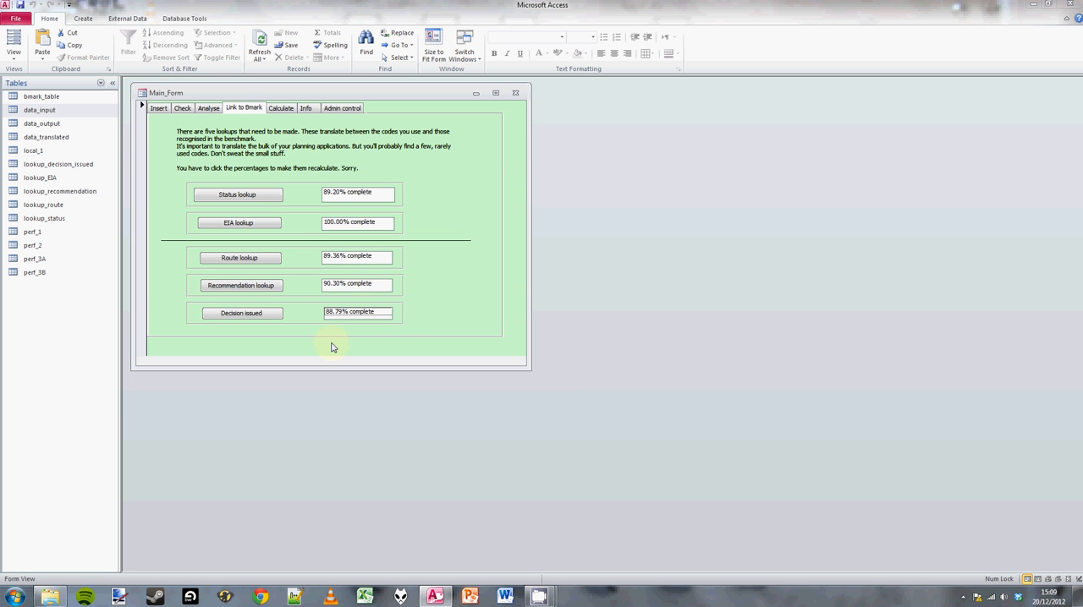
Go to the calculation section of the main form and calculate benchmark report 1.
{"action": "left_click", "coordinate": [274, 195]}
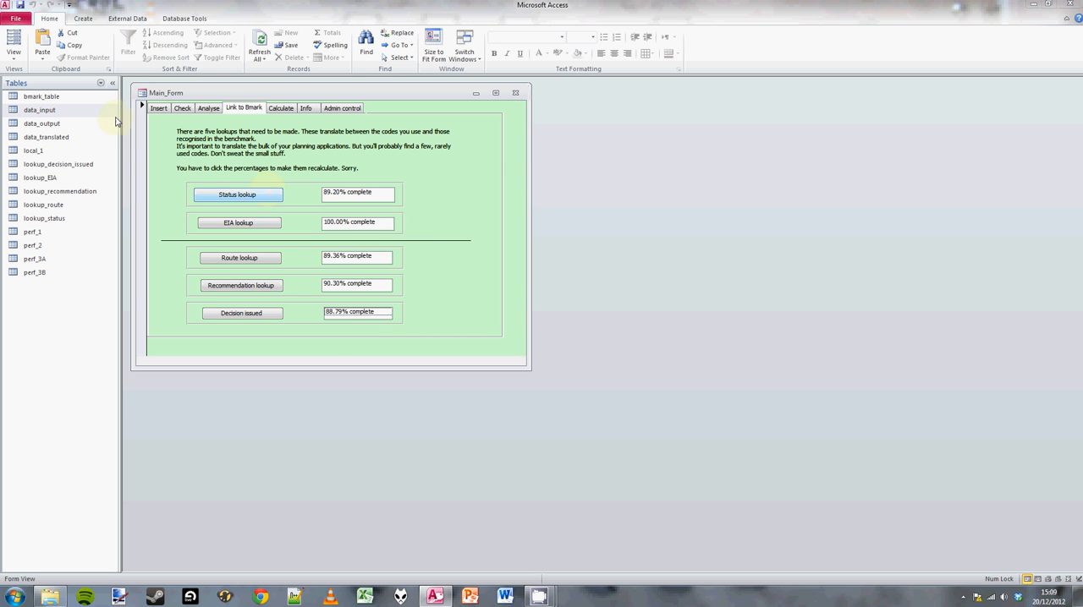
{"action": "left_click", "coordinate": [280, 108]}
{"action": "left_click", "coordinate": [249, 330]}
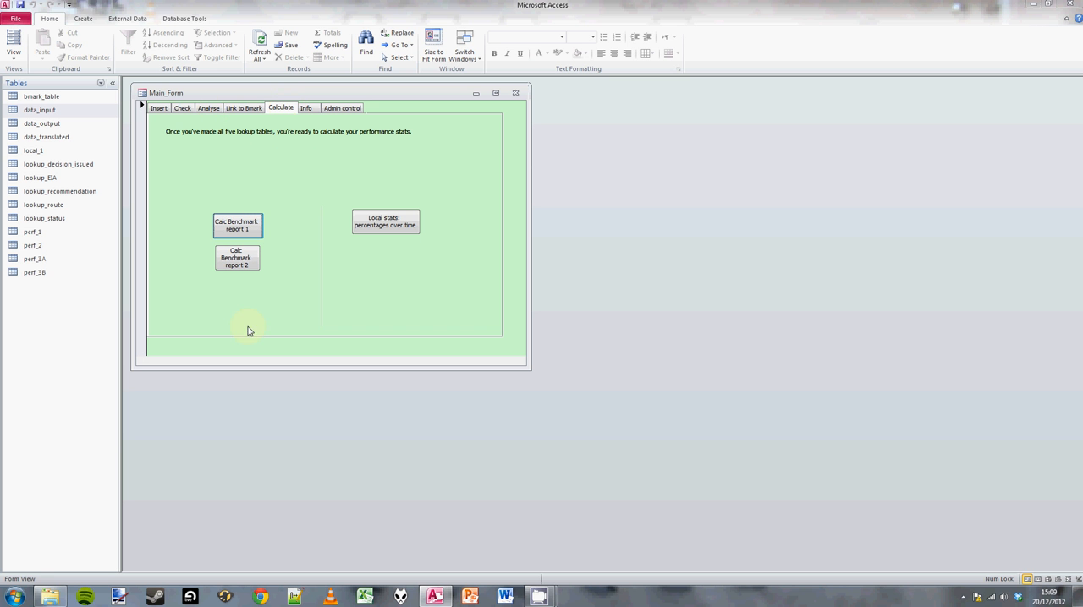
{"action": "left_click", "coordinate": [235, 224]}
{"action": "left_click", "coordinate": [537, 334]}
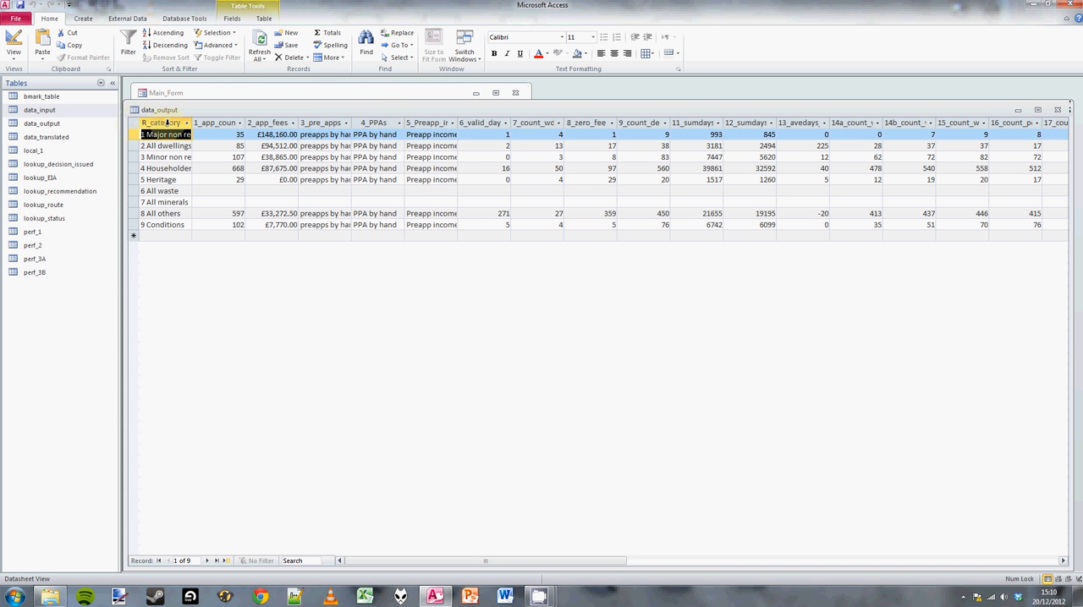
Widen the R_category column of the data_output table to show the full category names, and copy the whole table.
{"action": "left_click_drag", "start_coordinate": [260, 110], "coordinate": [323, 142]}
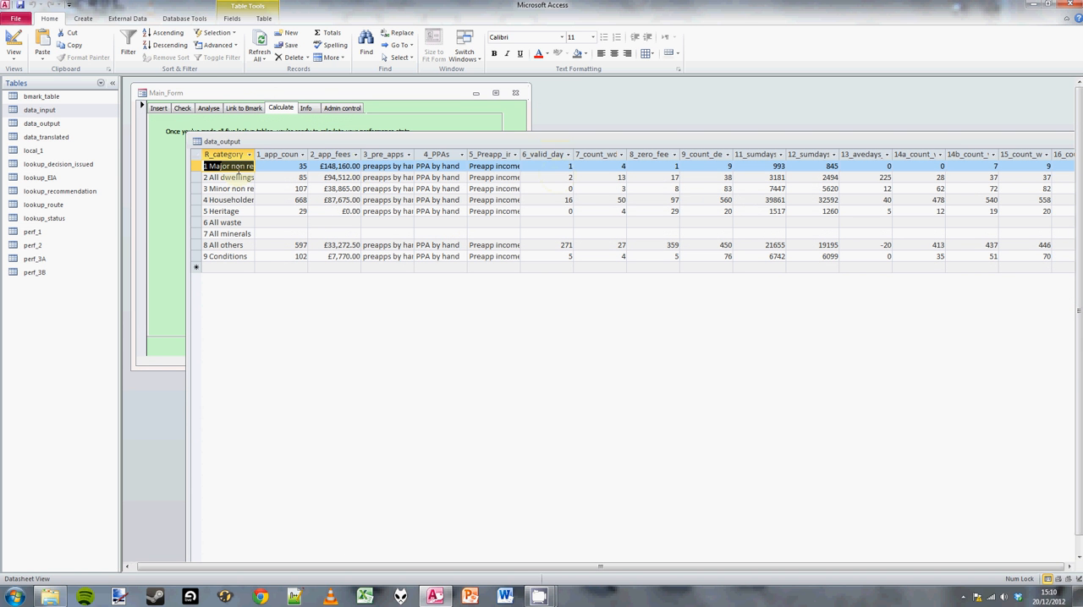
{"action": "left_click_drag", "start_coordinate": [254, 156], "coordinate": [307, 160]}
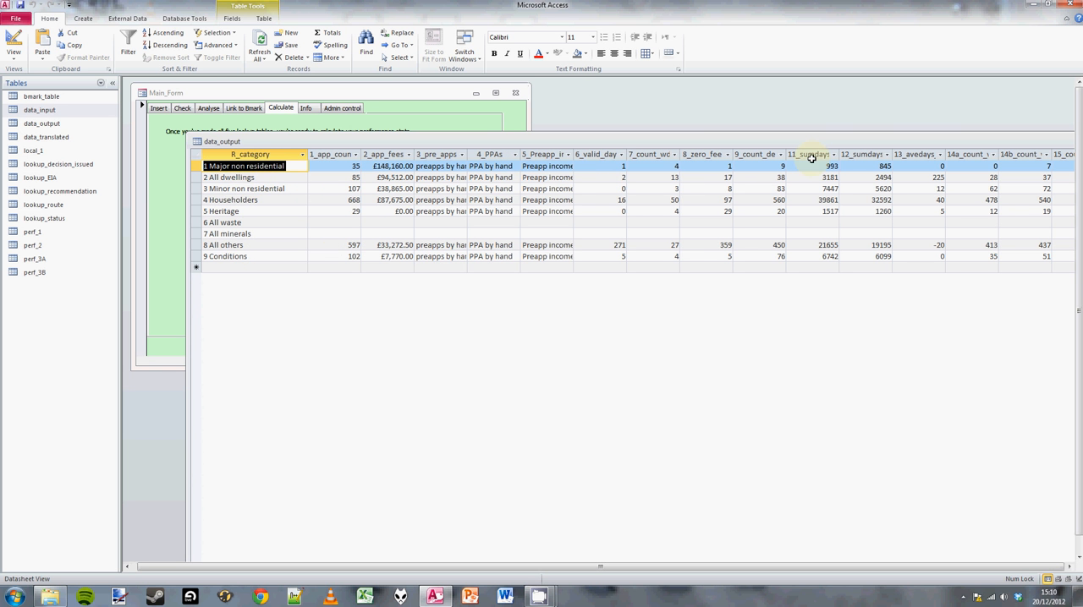
{"action": "left_click", "coordinate": [197, 156]}
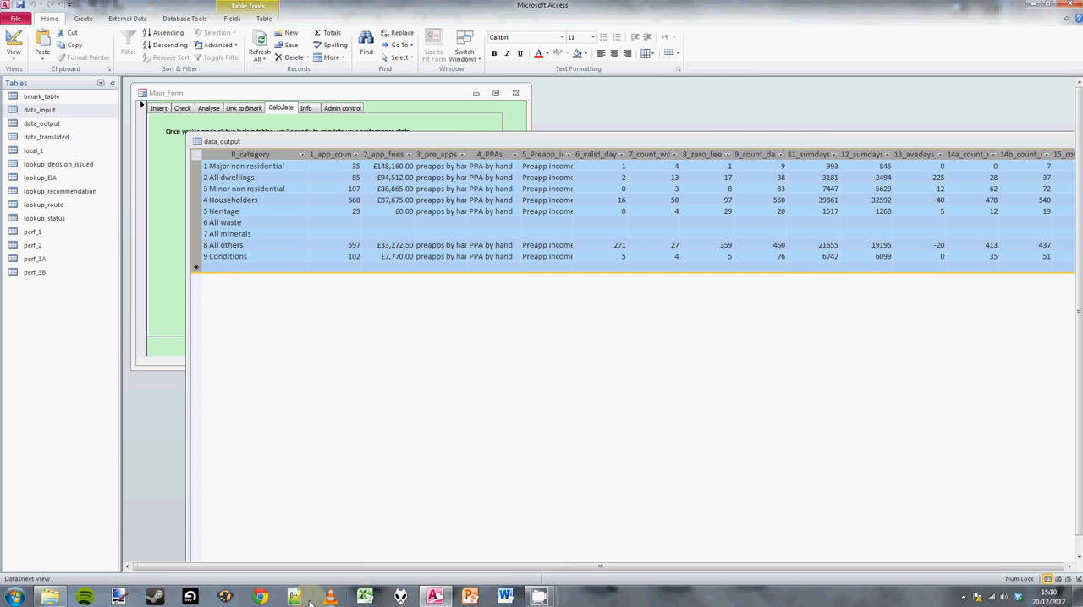
Switch to Windows Explorer and open the new performance sheet workbook from the podcast files folder in Excel.
{"action": "left_click", "coordinate": [49, 597]}
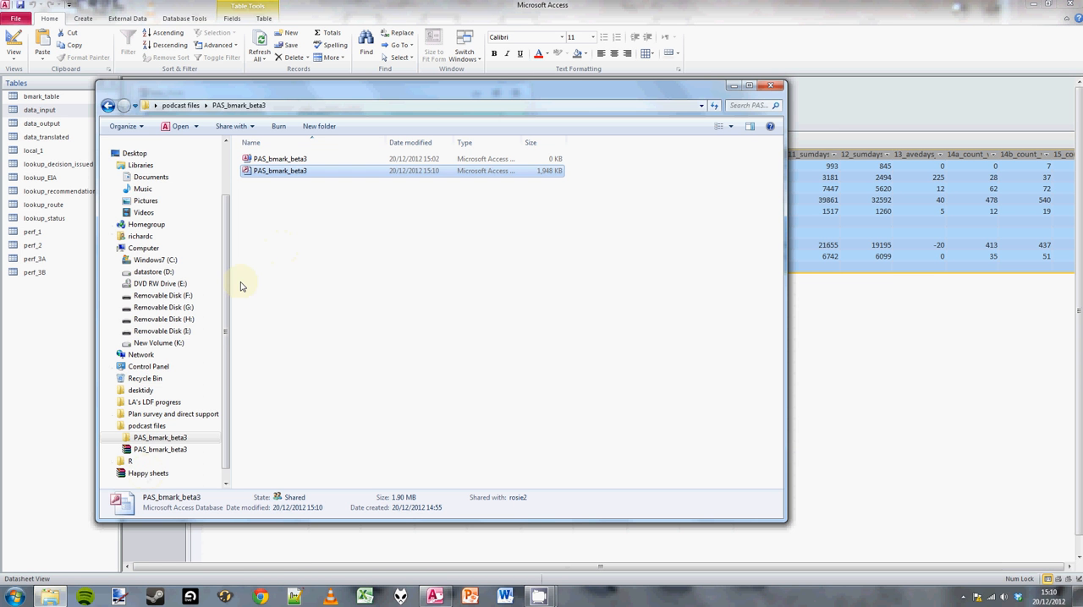
{"action": "left_click", "coordinate": [180, 105]}
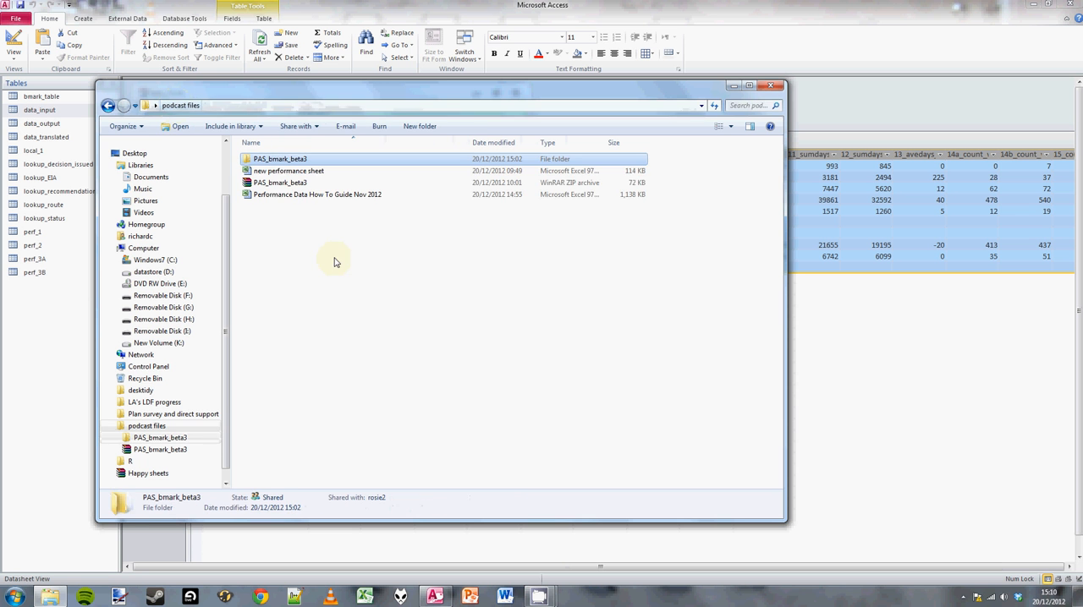
{"action": "left_click", "coordinate": [282, 171]}
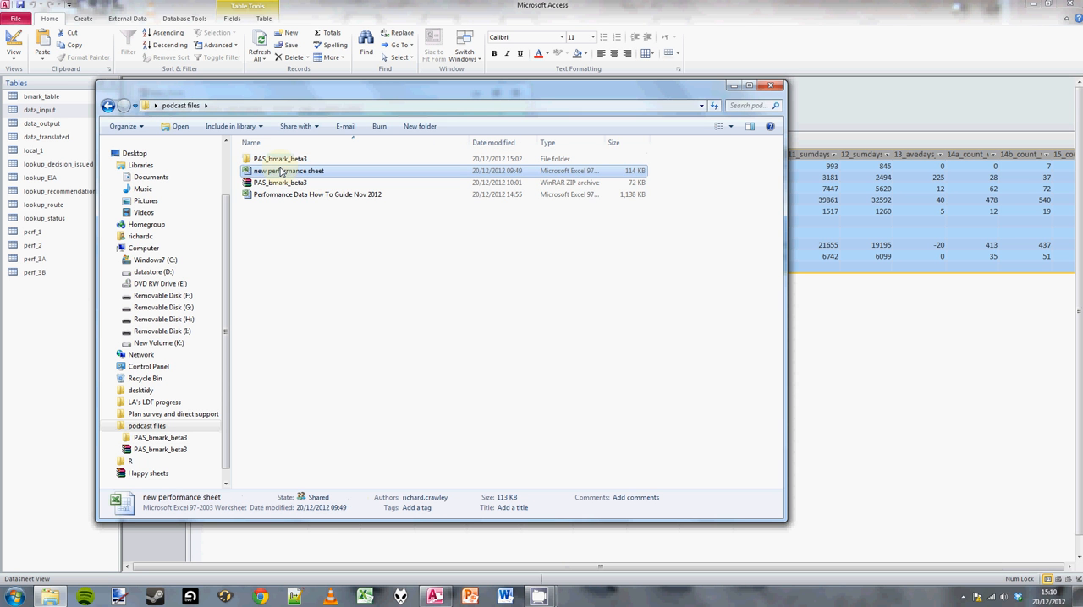
{"action": "double_click", "coordinate": [282, 171]}
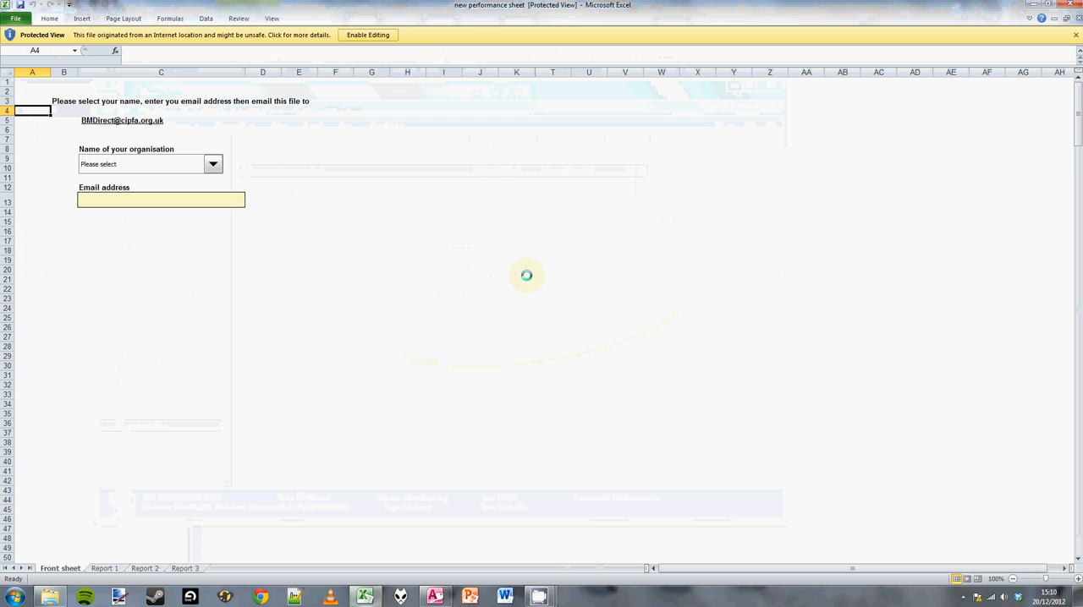
Paste the copied report 1 table into cell A1 of the Report 1 sheet and review the sense-check calculations in columns AD-AM.
{"action": "left_click", "coordinate": [104, 569]}
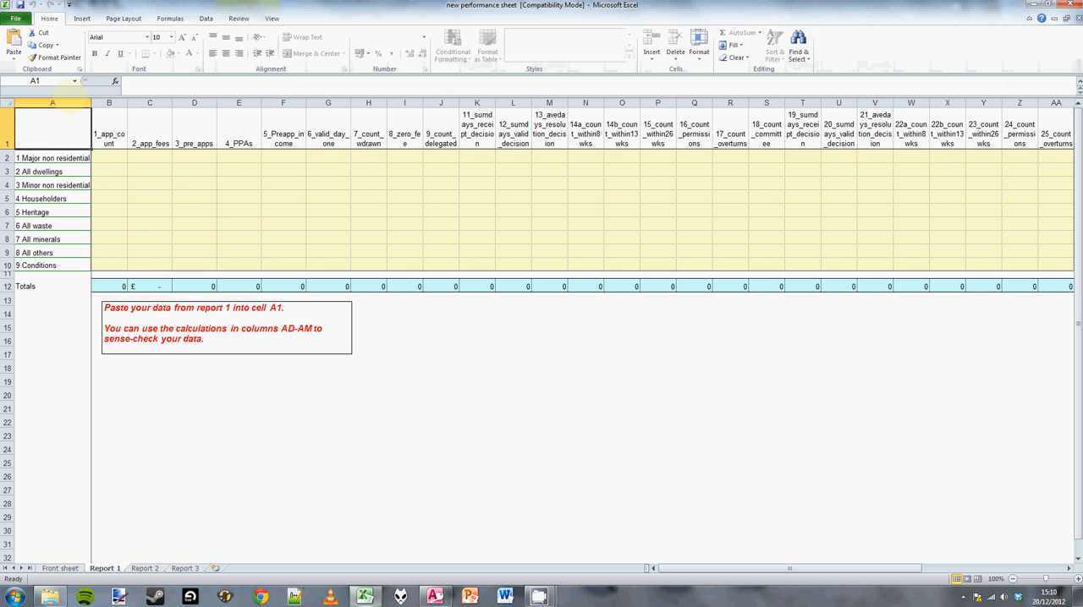
{"action": "key", "text": "ctrl+v"}
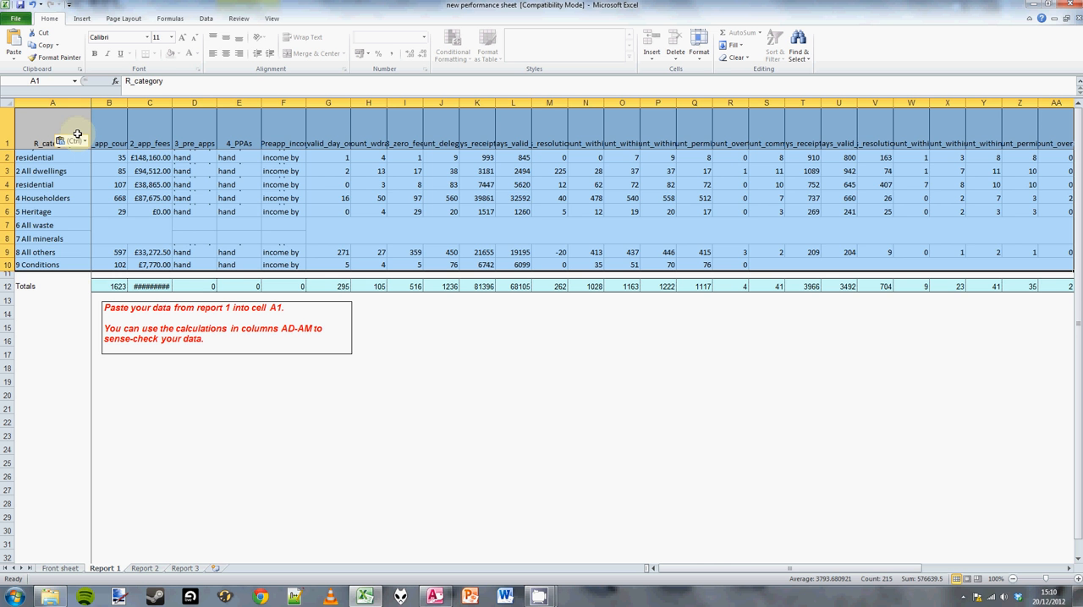
{"action": "left_click", "coordinate": [146, 185]}
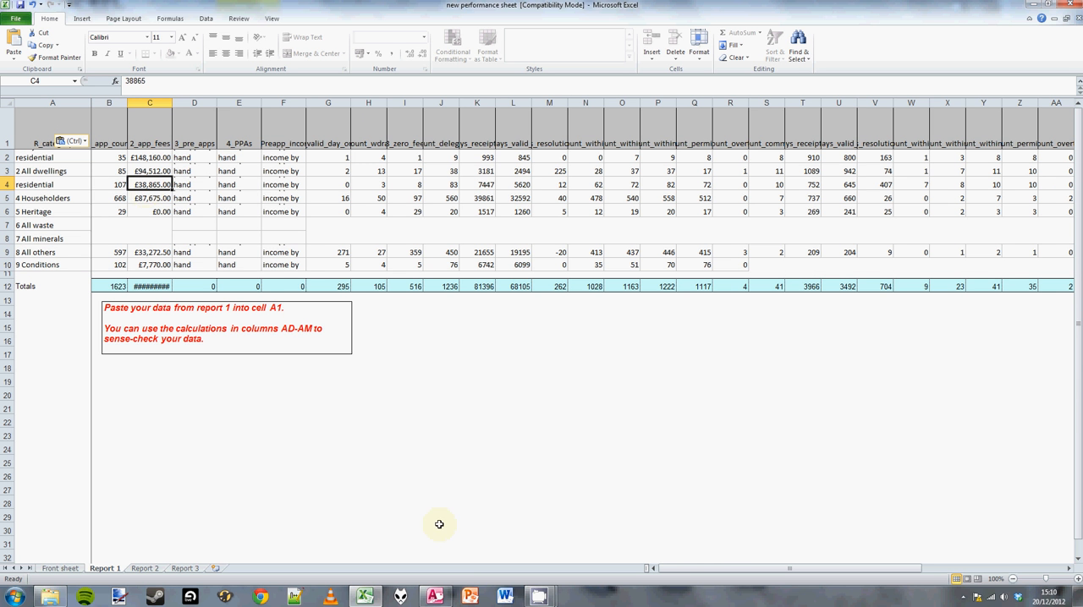
{"action": "mouse_move", "coordinate": [688, 570]}
{"action": "left_mouse_down"}
{"action": "mouse_move", "coordinate": [762, 569]}
{"action": "mouse_move", "coordinate": [688, 569]}
{"action": "left_mouse_up"}
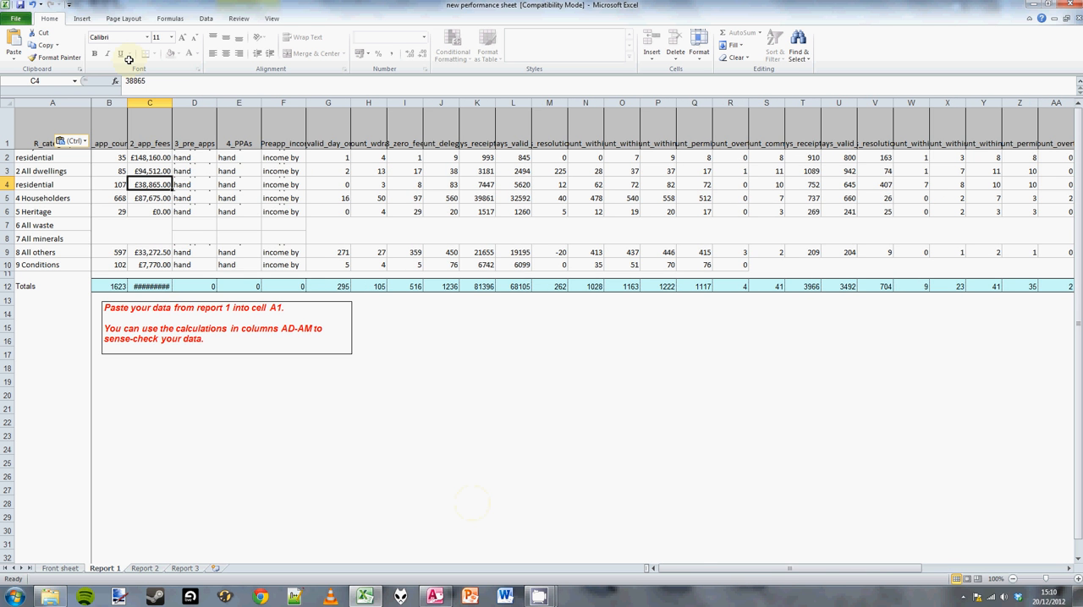
{"action": "left_click_drag", "start_coordinate": [868, 570], "coordinate": [988, 571]}
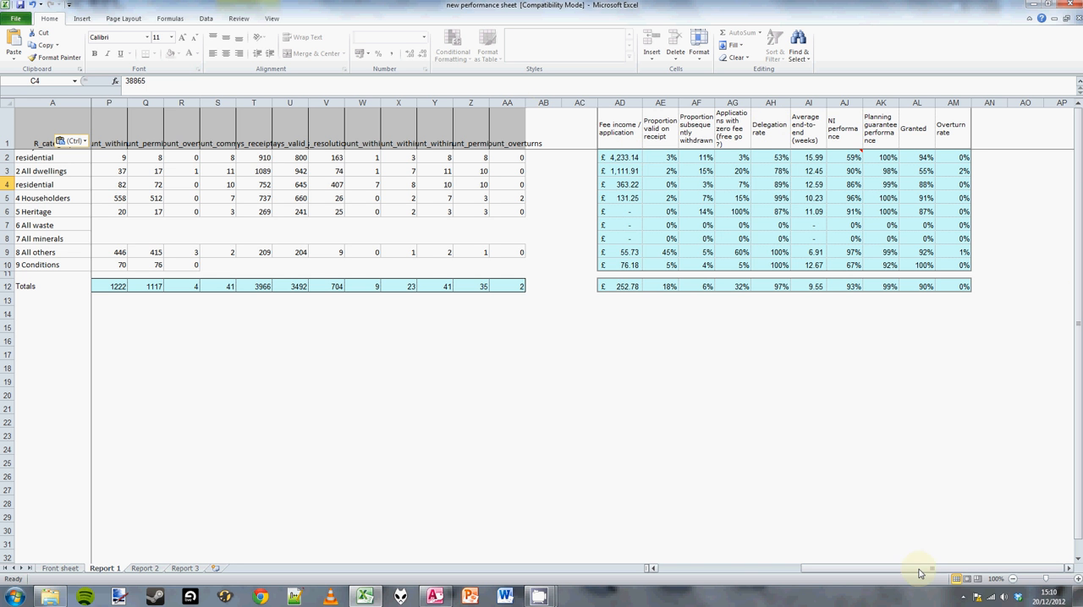
{"action": "left_click_drag", "start_coordinate": [916, 569], "coordinate": [774, 570]}
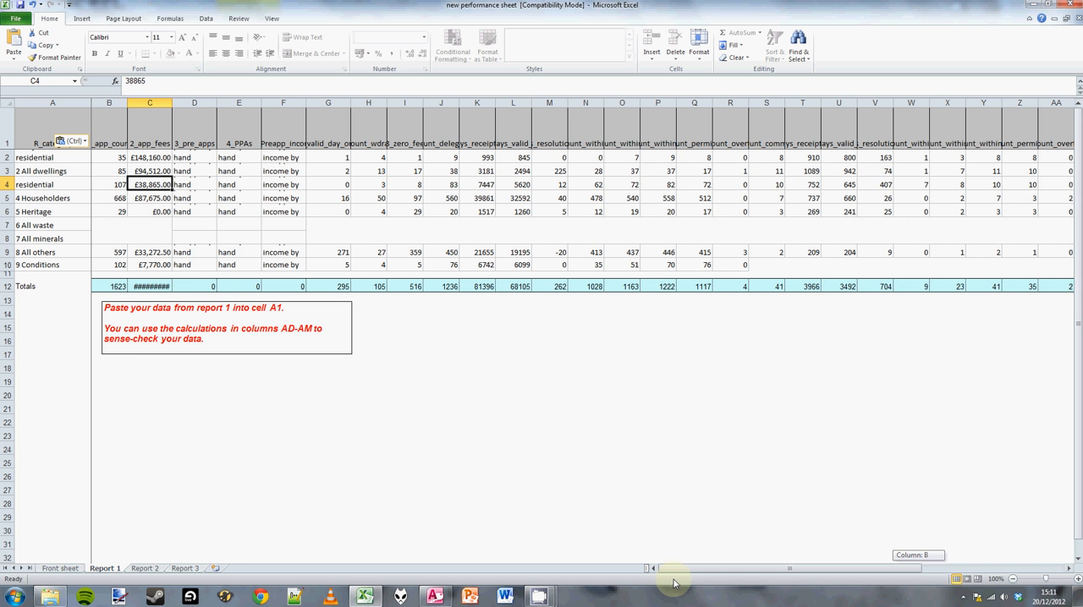
Bring up the Report 2 sheet, then switch to Access and close data_output, saving its layout without keeping the clipboard data.
{"action": "left_click", "coordinate": [144, 569]}
{"action": "key", "text": "alt+Tab"}
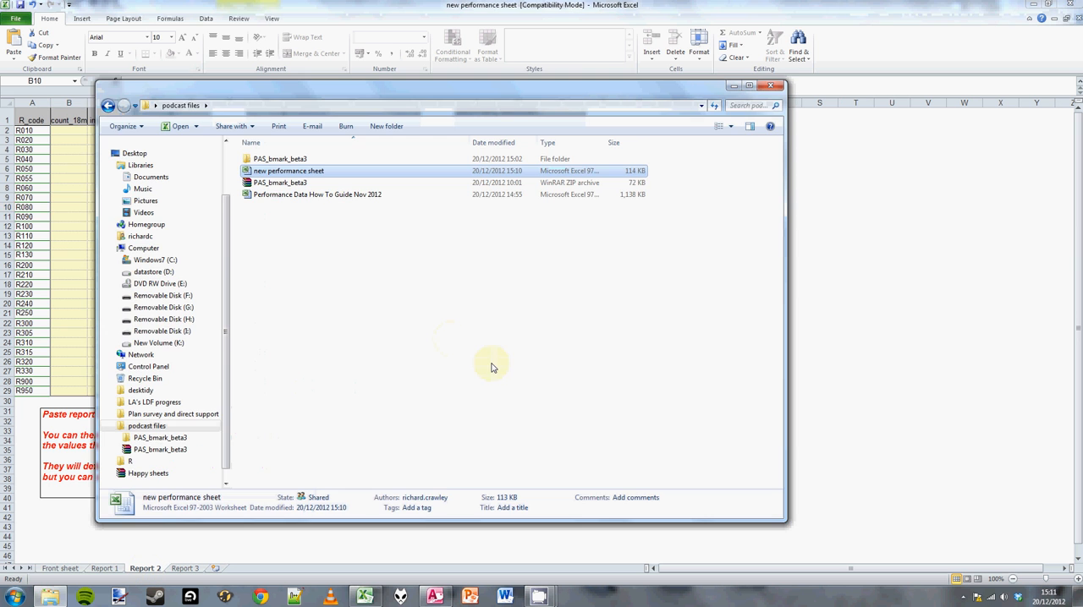
{"action": "left_click", "coordinate": [434, 596]}
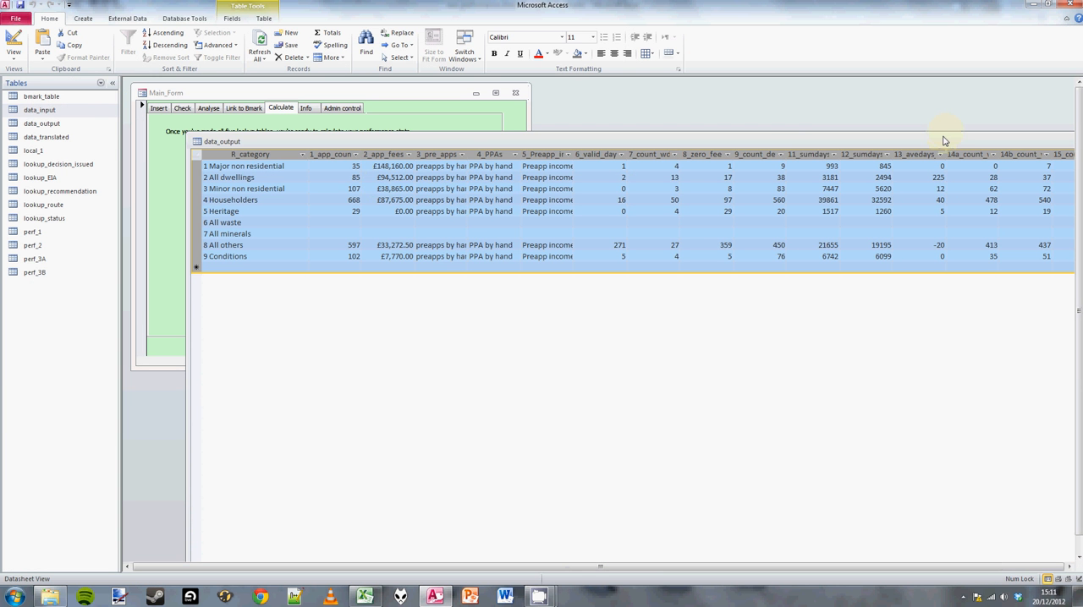
{"action": "left_click_drag", "start_coordinate": [944, 141], "coordinate": [790, 141]}
{"action": "left_click", "coordinate": [969, 144]}
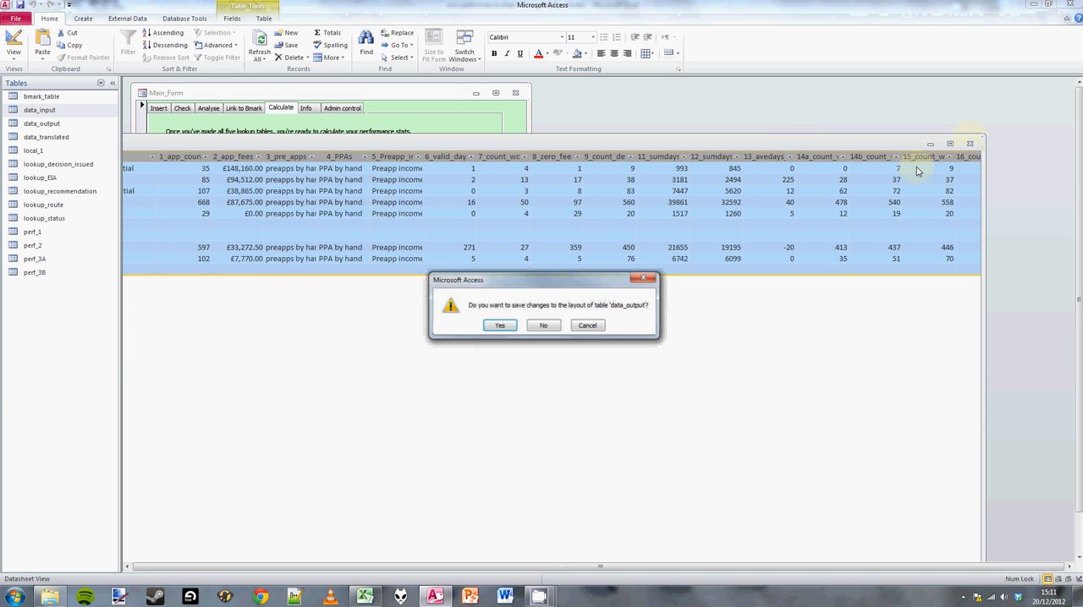
{"action": "left_click", "coordinate": [500, 326]}
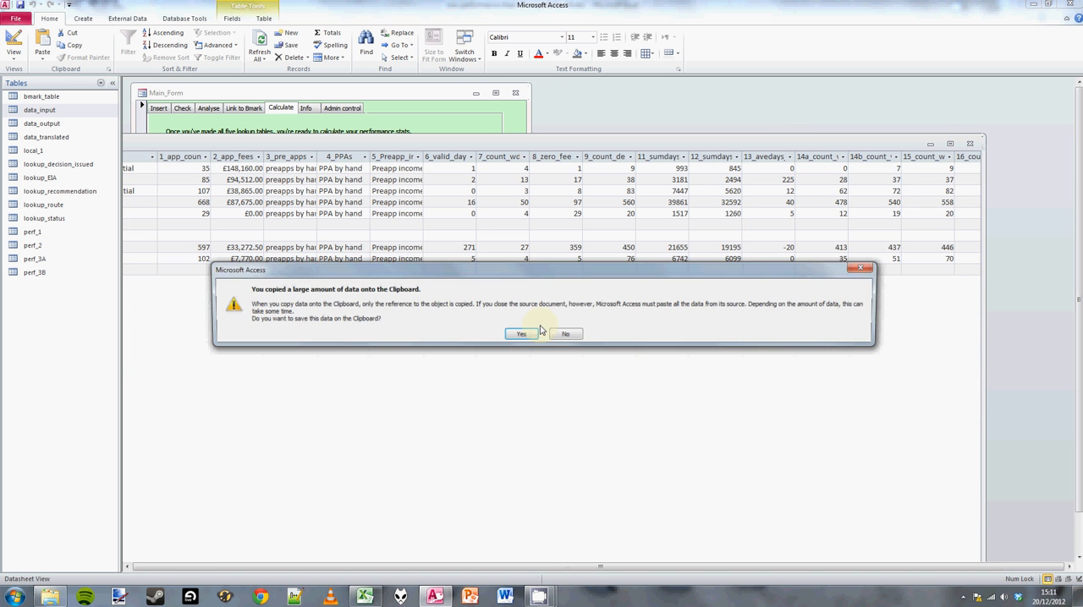
{"action": "left_click", "coordinate": [564, 334]}
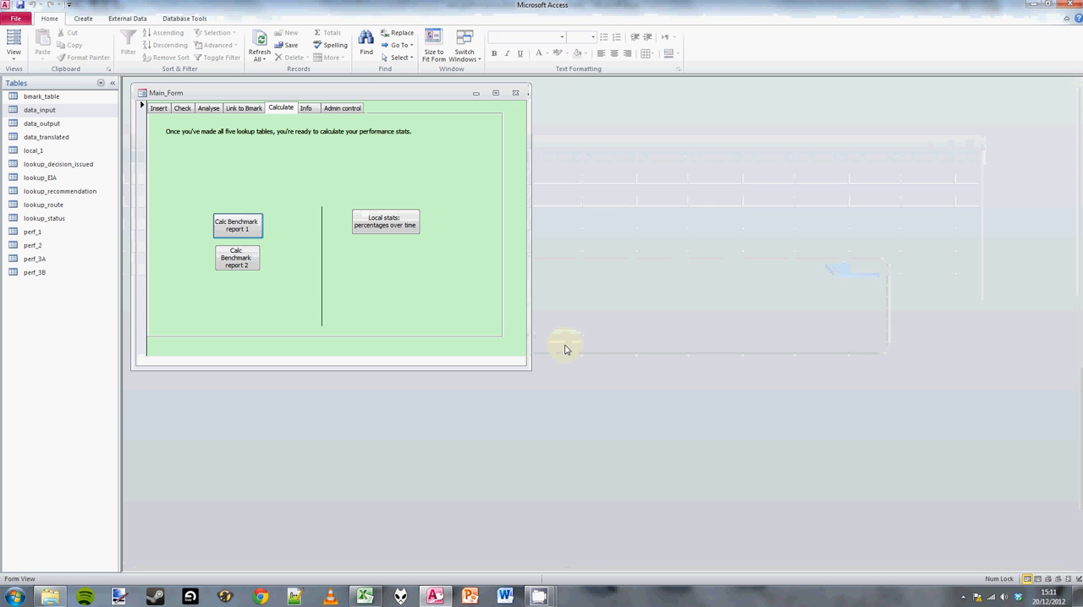
Calculate benchmark report 2, copy all its rows, and paste them into cell A1 of the Report 2 sheet in Excel.
{"action": "left_click", "coordinate": [240, 263]}
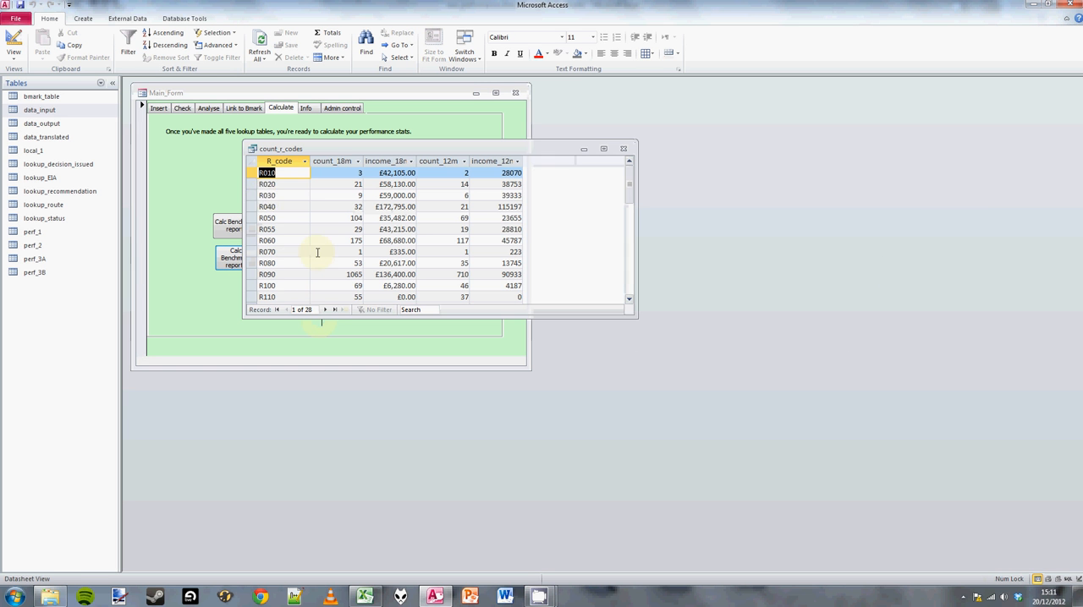
{"action": "left_click", "coordinate": [252, 161]}
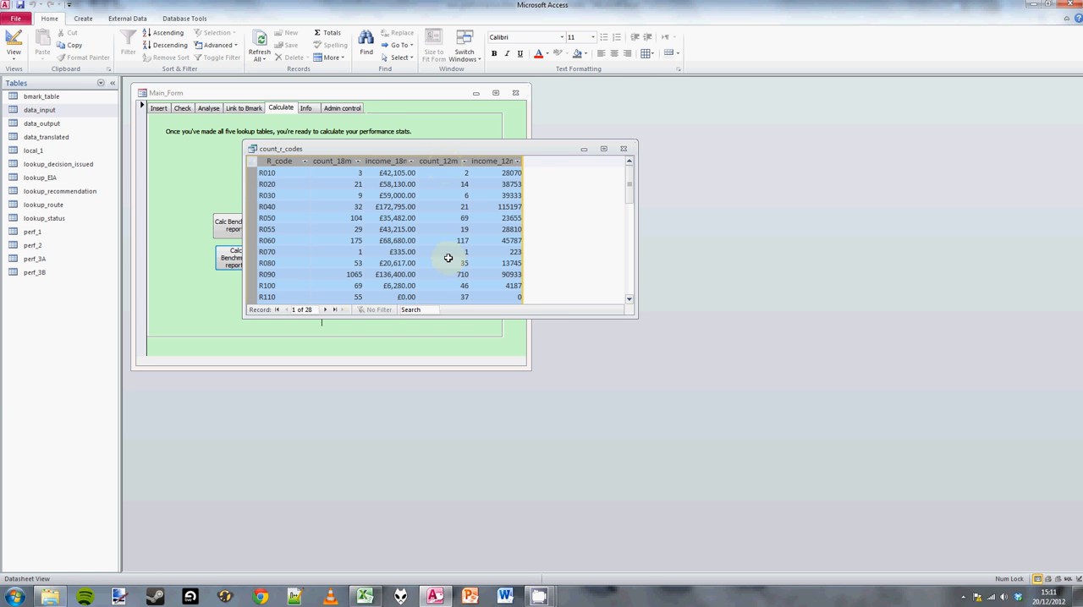
{"action": "left_click", "coordinate": [365, 597]}
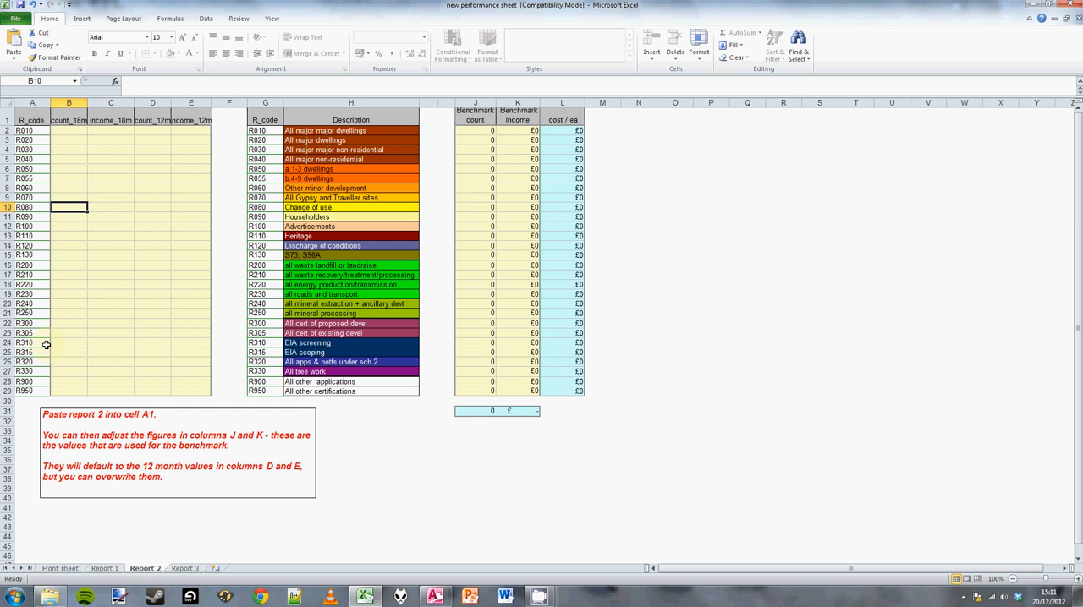
{"action": "left_click", "coordinate": [26, 124]}
{"action": "key", "text": "ctrl+v"}
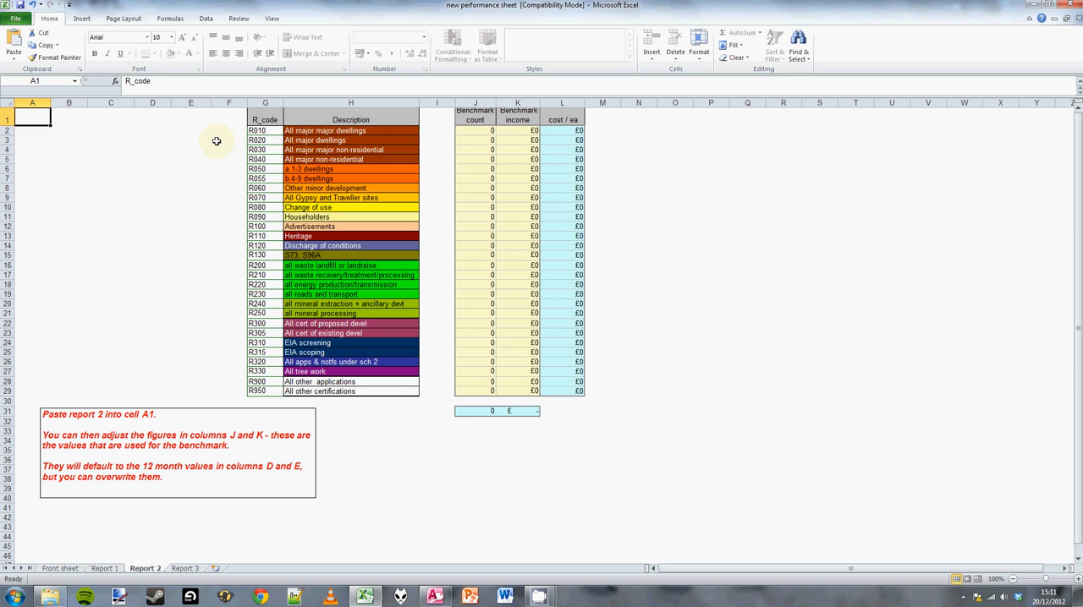
{"action": "left_click", "coordinate": [91, 211]}
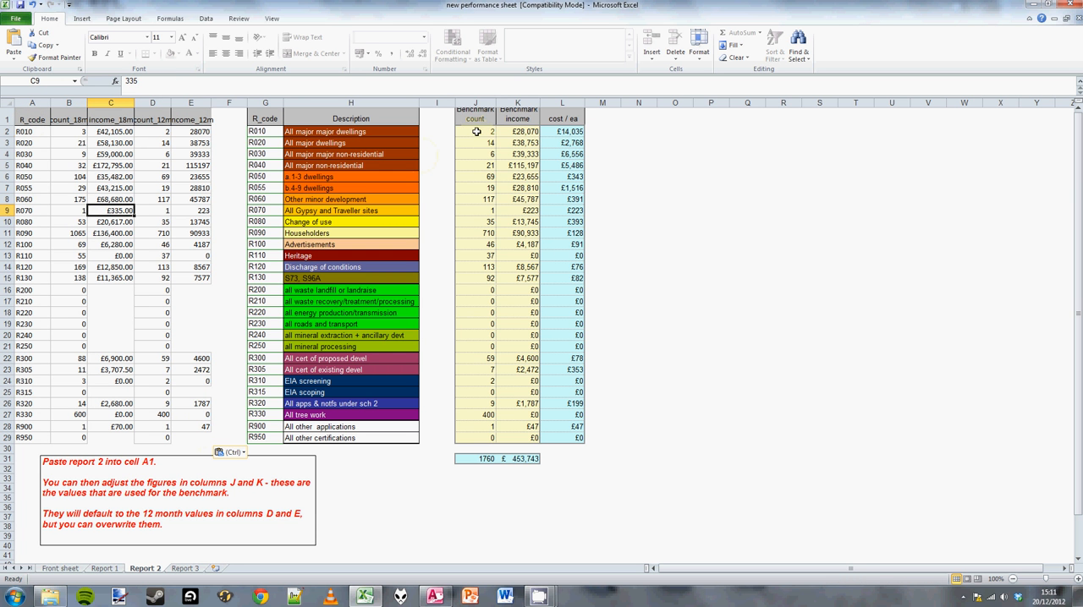
Overwrite the benchmark count and benchmark income of R900, All other applications, with 0 on the Report 2 sheet.
{"action": "left_click_drag", "start_coordinate": [487, 132], "coordinate": [510, 437]}
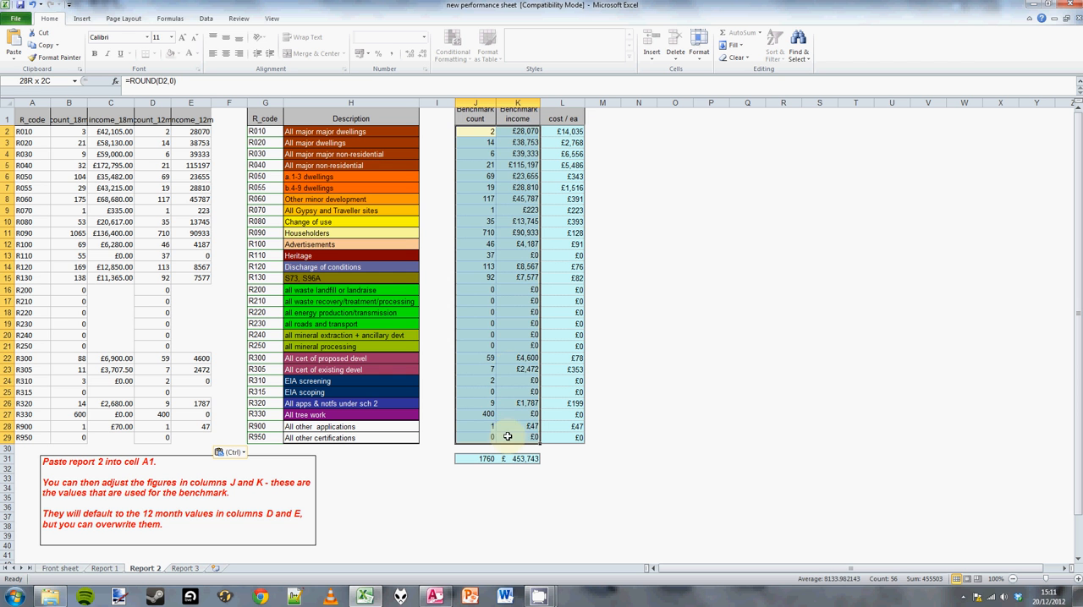
{"action": "left_click", "coordinate": [489, 210]}
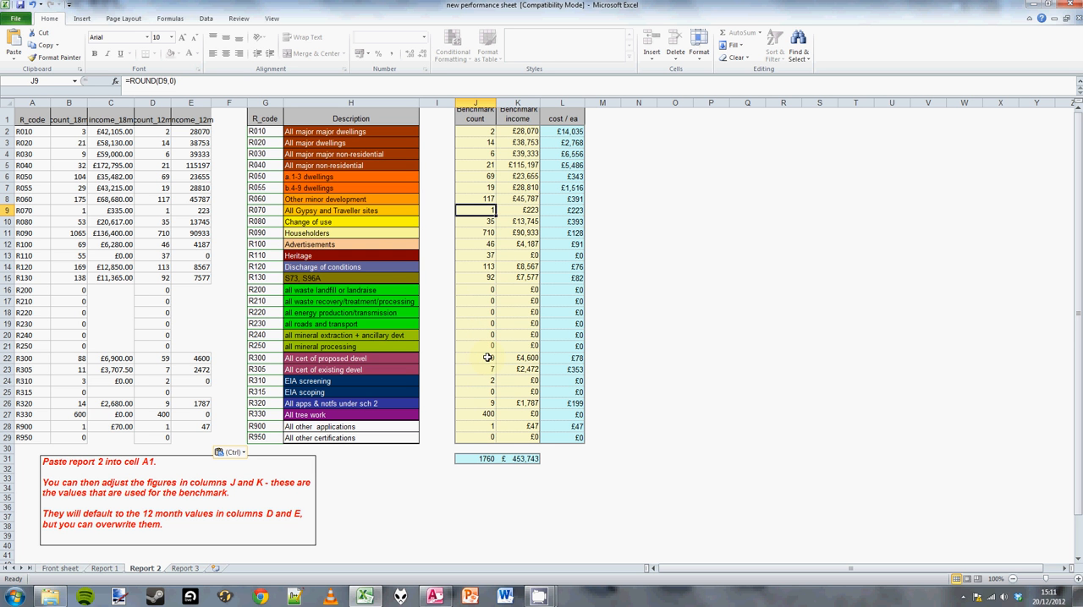
{"action": "left_click", "coordinate": [481, 426]}
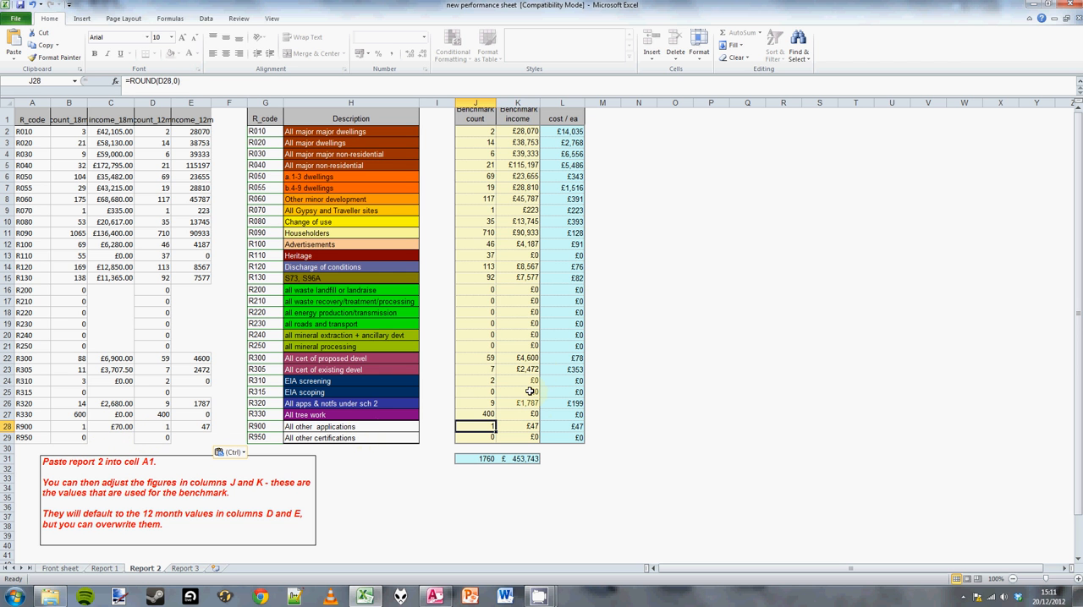
{"action": "type", "text": "0"}
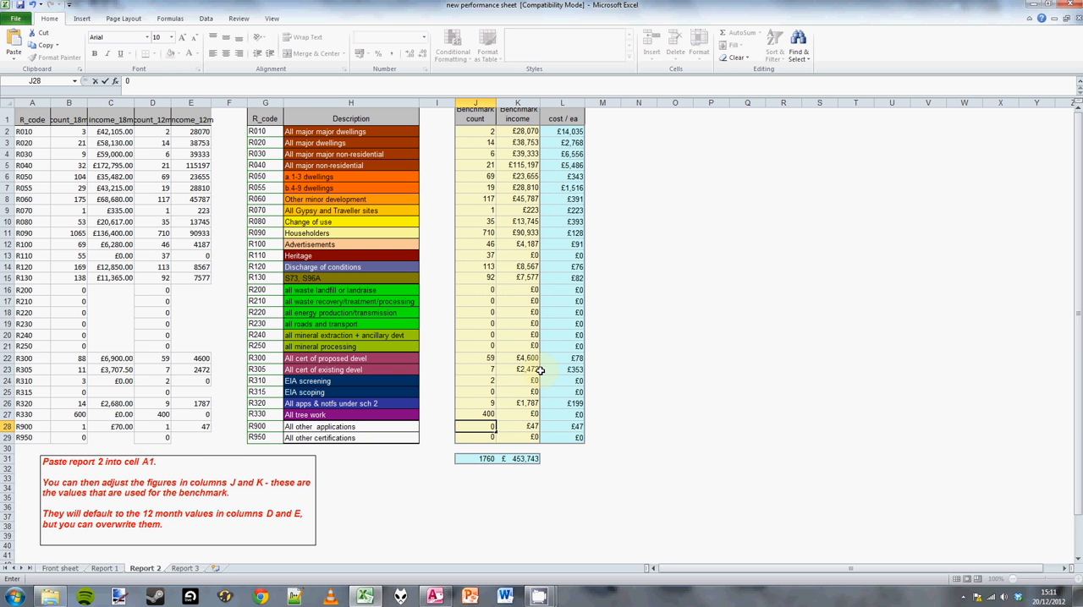
{"action": "key", "text": "Tab"}
{"action": "type", "text": "0"}
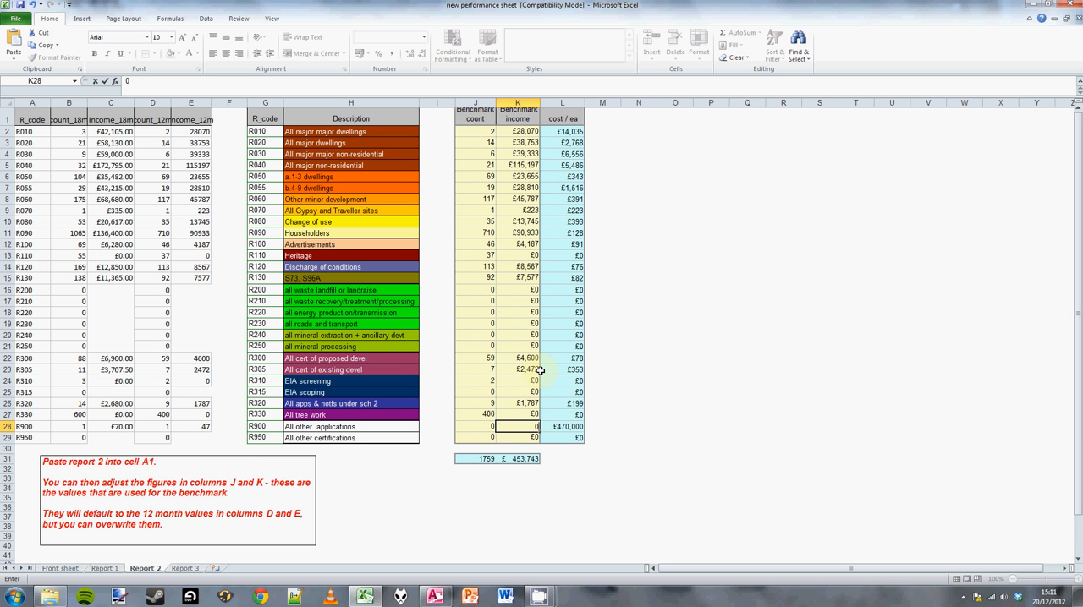
{"action": "key", "text": "Return"}
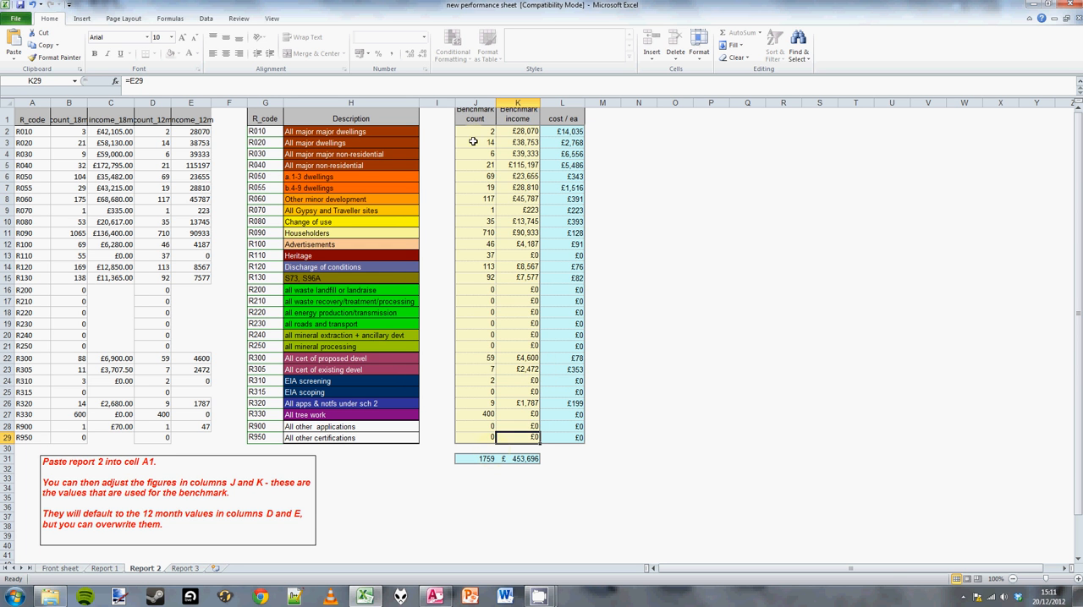
Review benchmark values J2:K29 on Report 2 and the pre-application, appeals and enforcement entry areas on the Report 3 sheet.
{"action": "left_click_drag", "start_coordinate": [478, 132], "coordinate": [503, 438]}
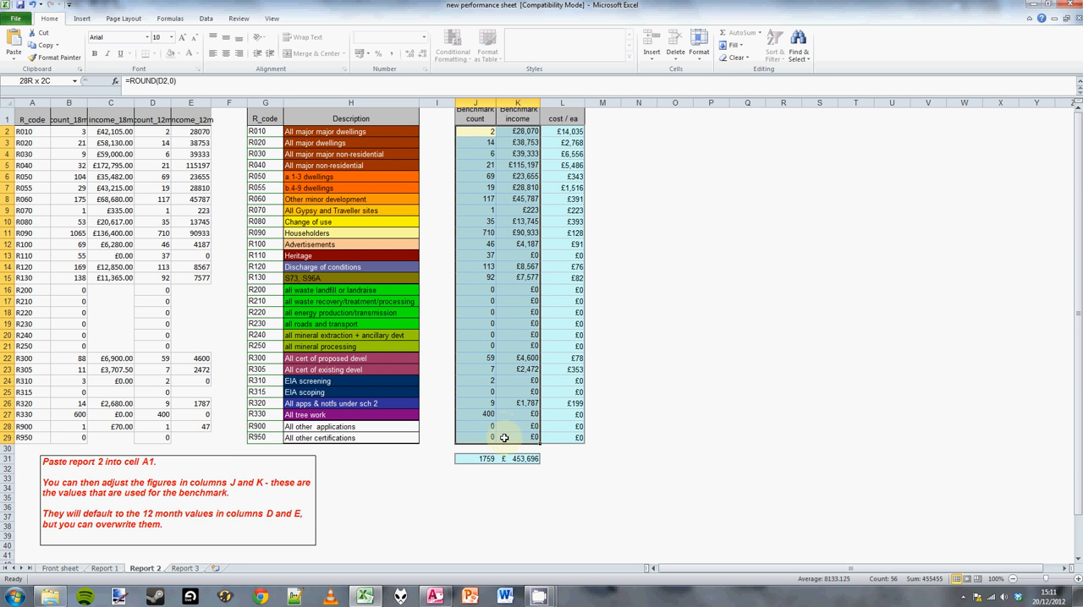
{"action": "left_click", "coordinate": [184, 569]}
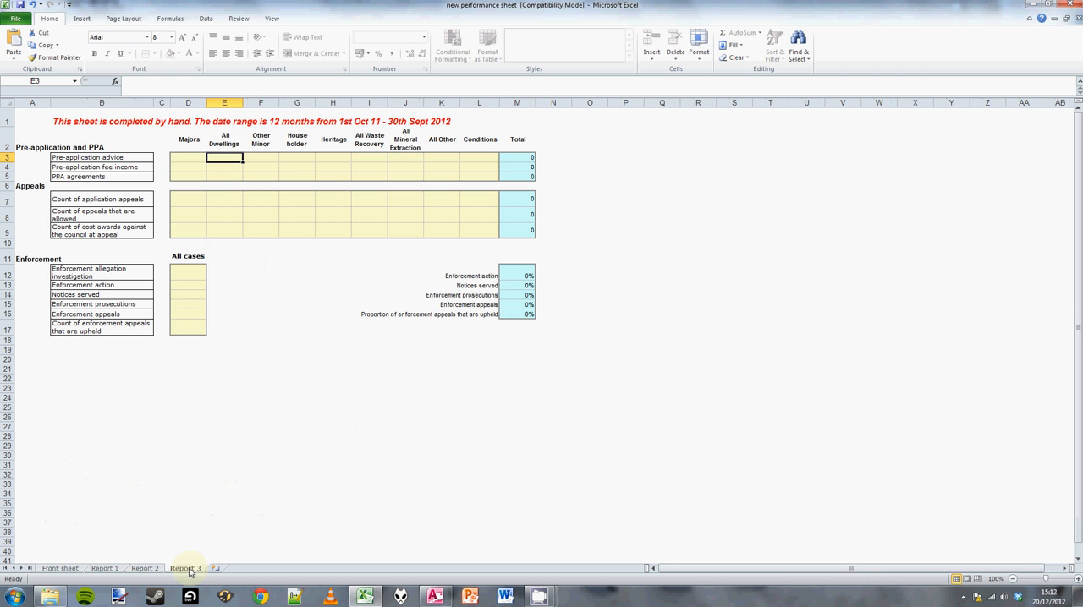
{"action": "left_click", "coordinate": [192, 157]}
{"action": "mouse_move", "coordinate": [193, 159]}
{"action": "left_mouse_down"}
{"action": "mouse_move", "coordinate": [481, 169]}
{"action": "mouse_move", "coordinate": [461, 180]}
{"action": "left_mouse_up"}
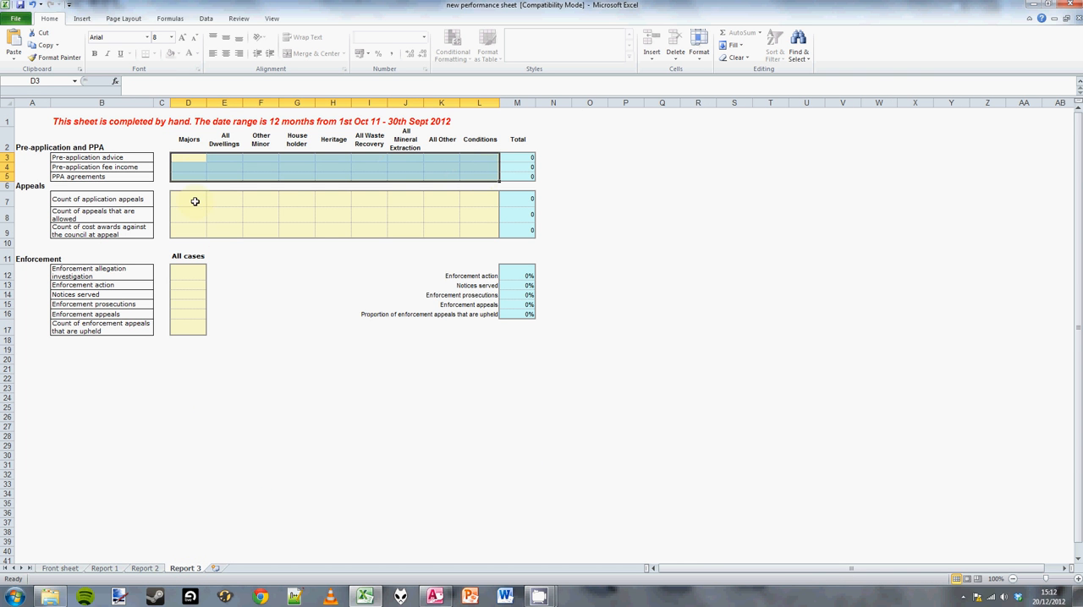
{"action": "left_click_drag", "start_coordinate": [194, 201], "coordinate": [488, 232]}
{"action": "left_click_drag", "start_coordinate": [194, 279], "coordinate": [194, 326]}
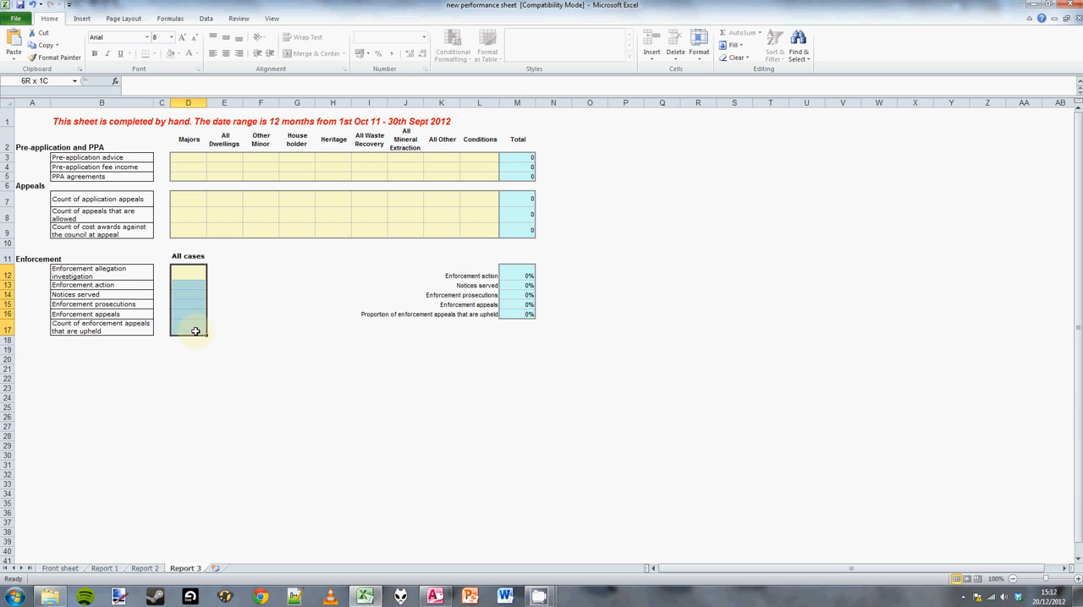
{"action": "left_click", "coordinate": [265, 296]}
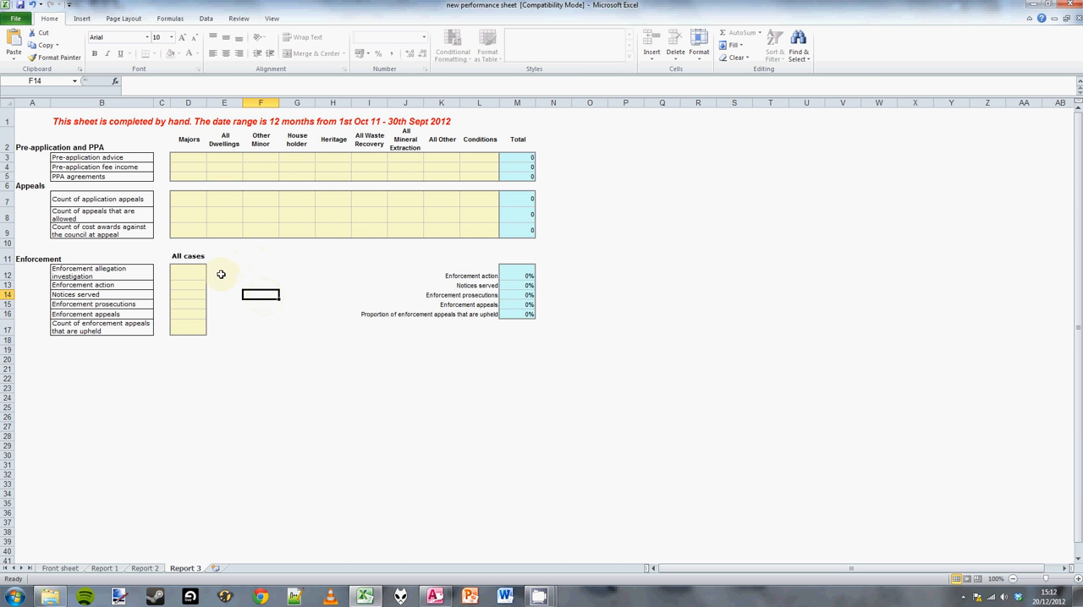
{"action": "left_click_drag", "start_coordinate": [220, 269], "coordinate": [211, 326]}
Enter 500 as the pre-application fee income and 1 as the pre-application advice count for Majors on the Report 3 sheet.
{"action": "left_click", "coordinate": [185, 170]}
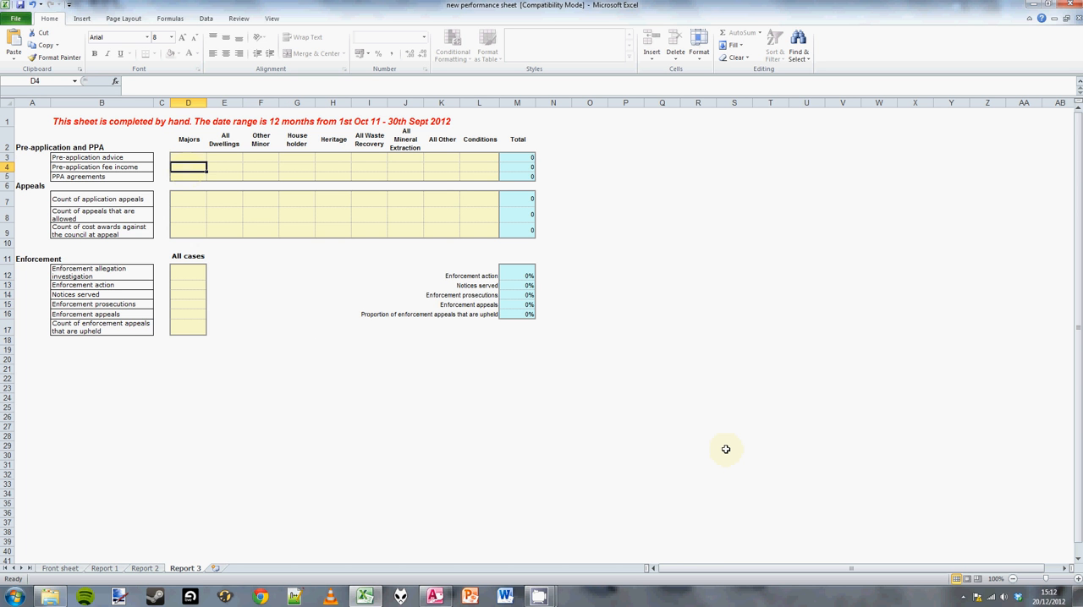
{"action": "type", "text": "500"}
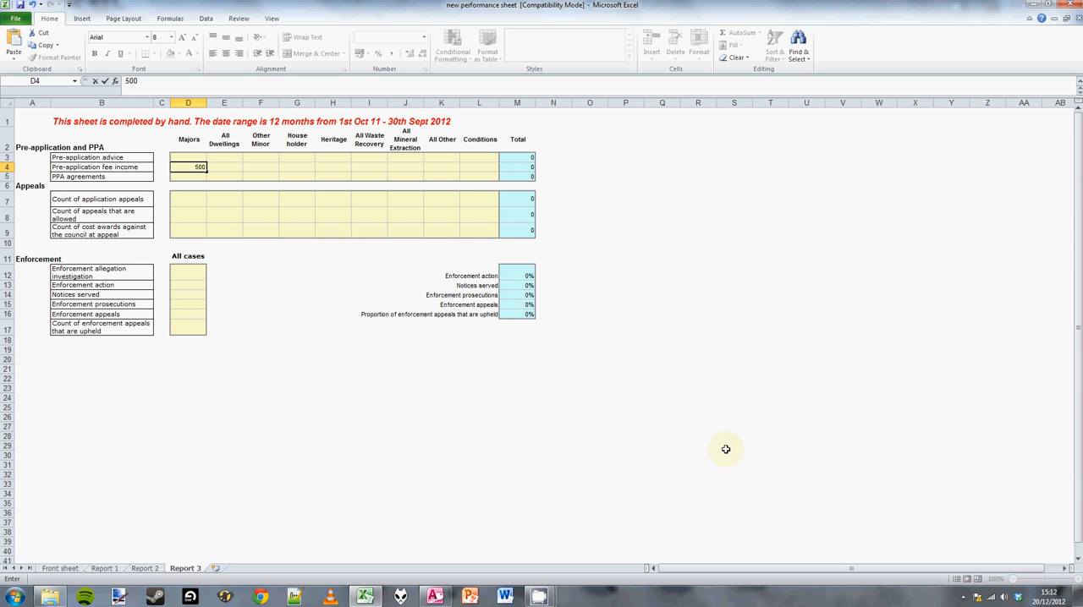
{"action": "key", "text": "Up"}
{"action": "type", "text": "1"}
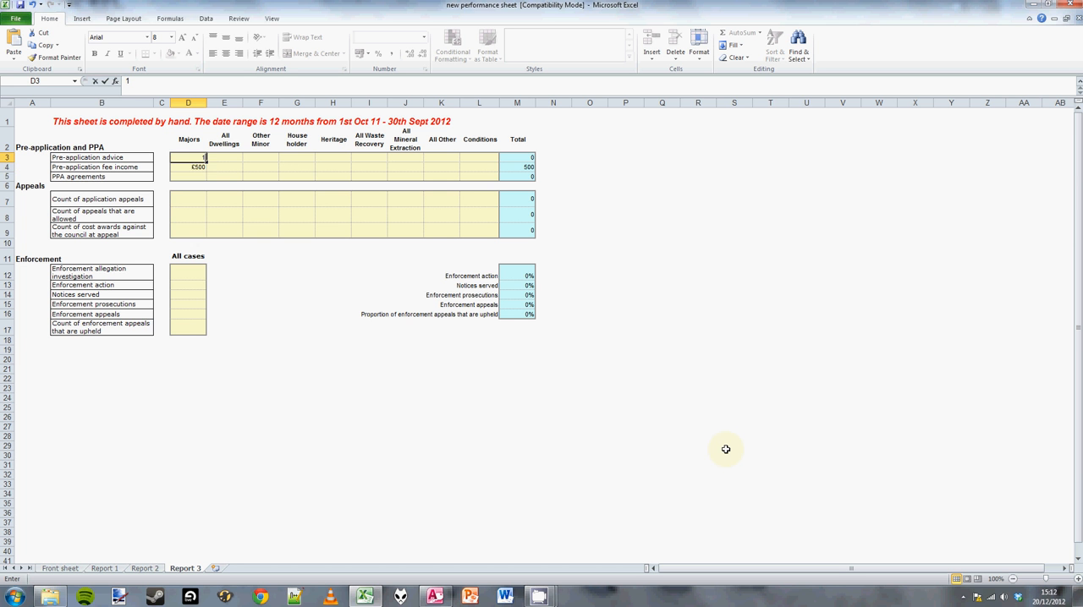
{"action": "key", "text": "Return"}
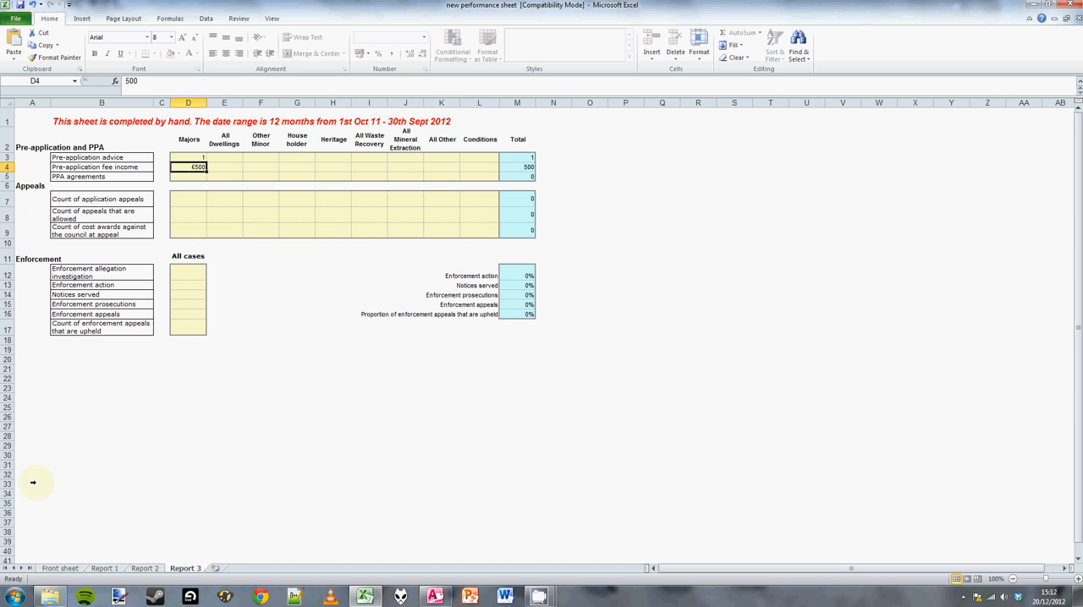
{"action": "left_click", "coordinate": [84, 273]}
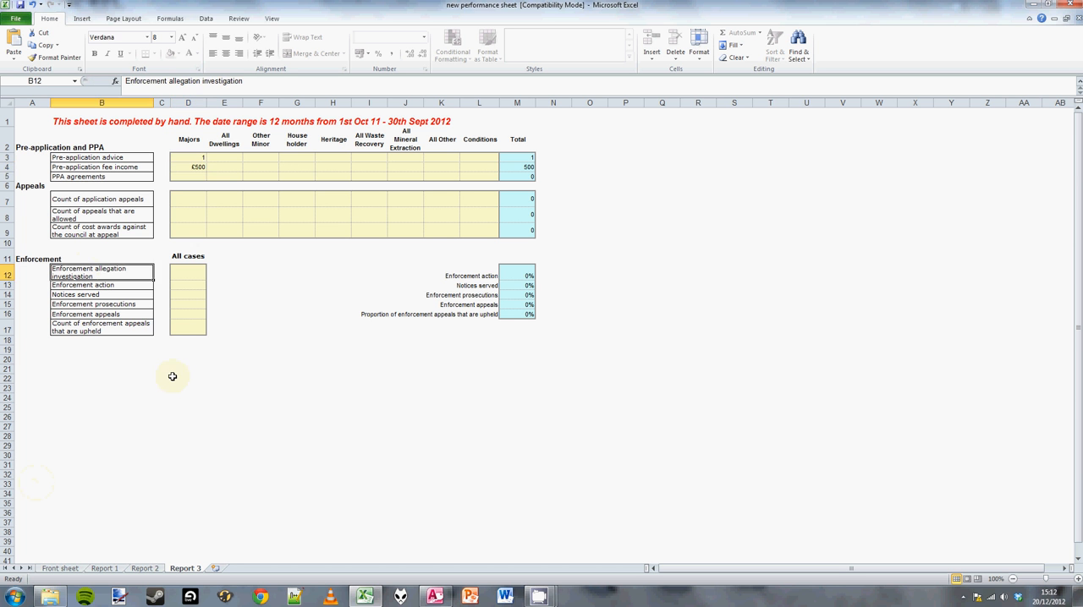
On the Front sheet, choose Ashfield District Council as the organisation and fill in the contact's e-mail address in cell C13.
{"action": "left_click", "coordinate": [58, 569]}
{"action": "left_click", "coordinate": [148, 199]}
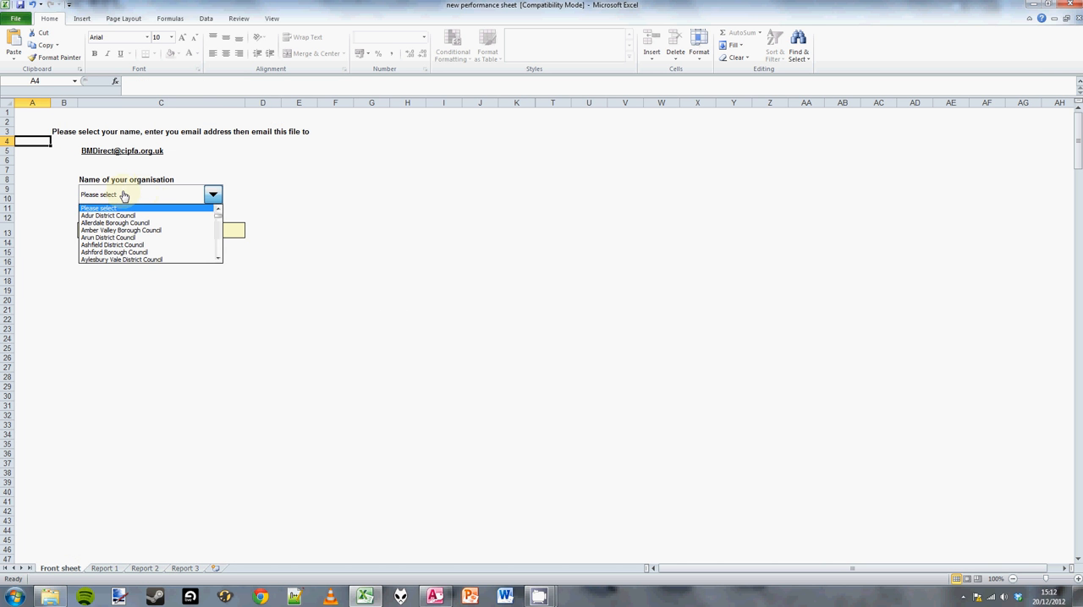
{"action": "left_click", "coordinate": [118, 242]}
{"action": "left_click", "coordinate": [123, 235]}
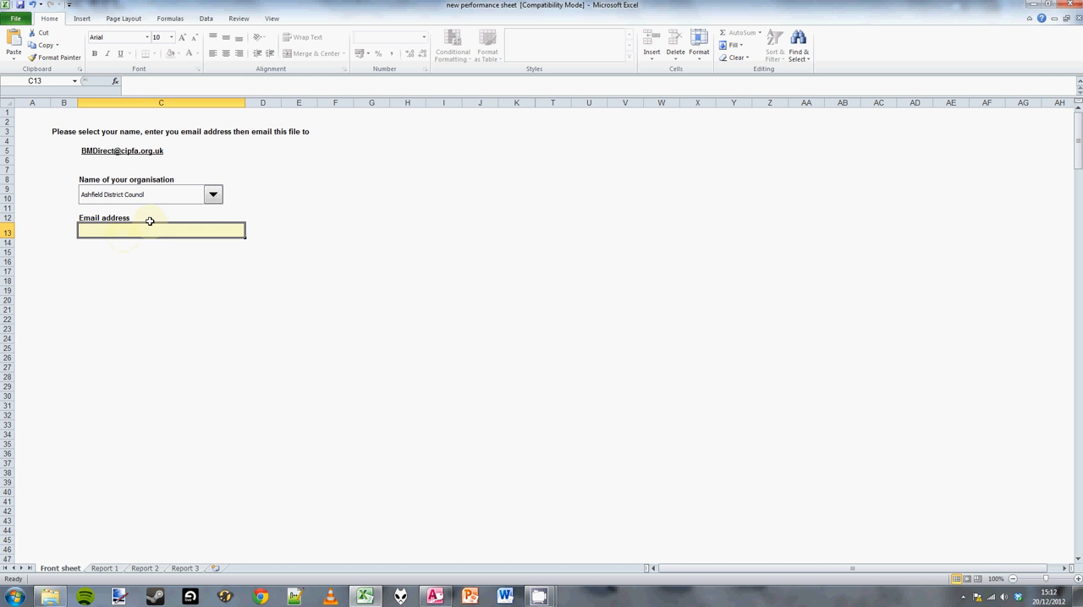
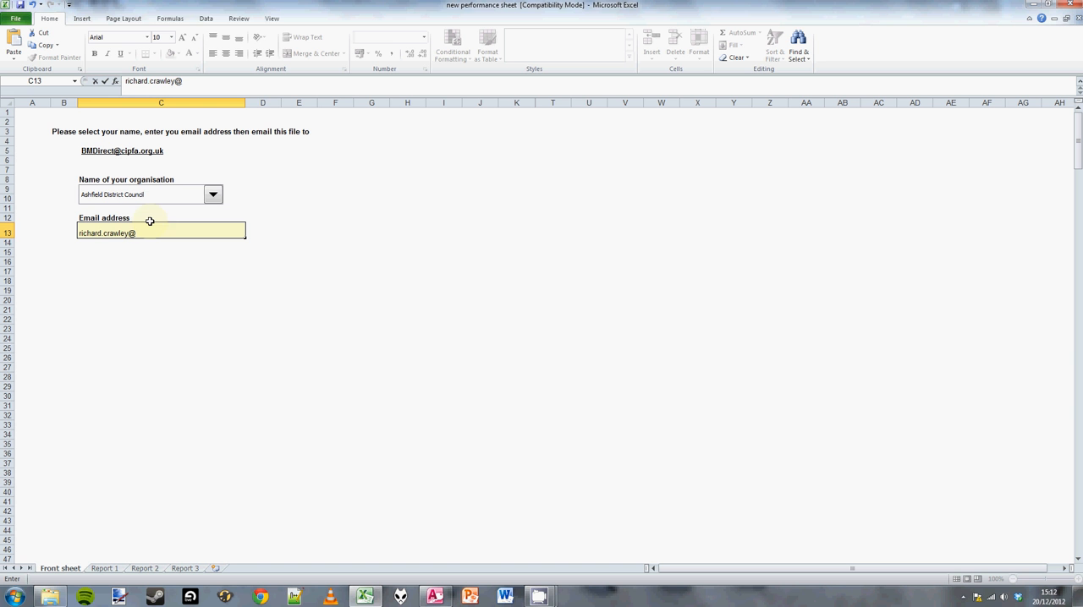
{"action": "mouse_move", "coordinate": [541, 601]}
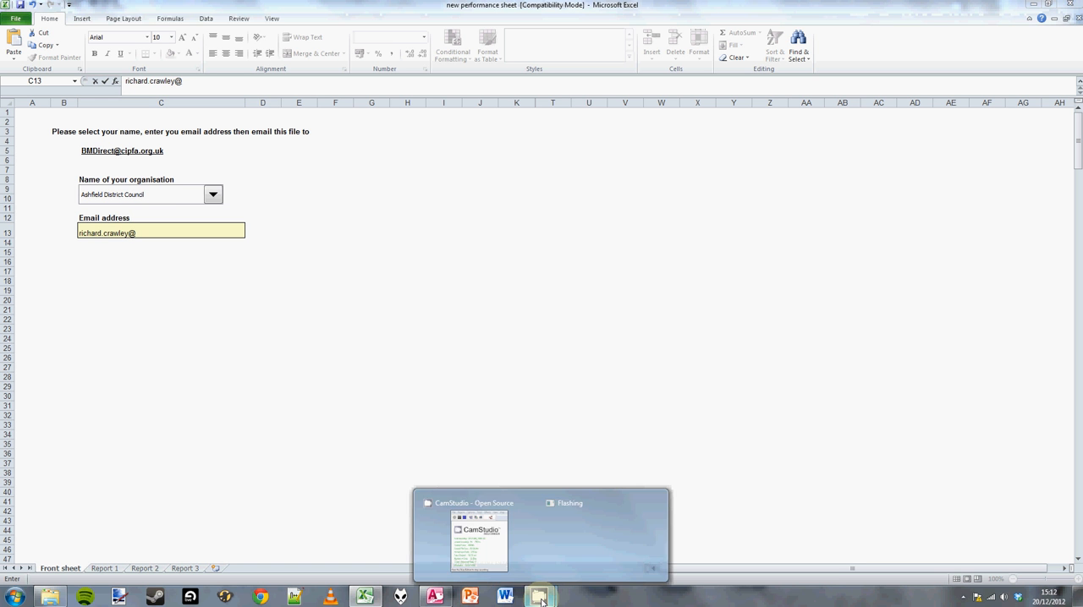